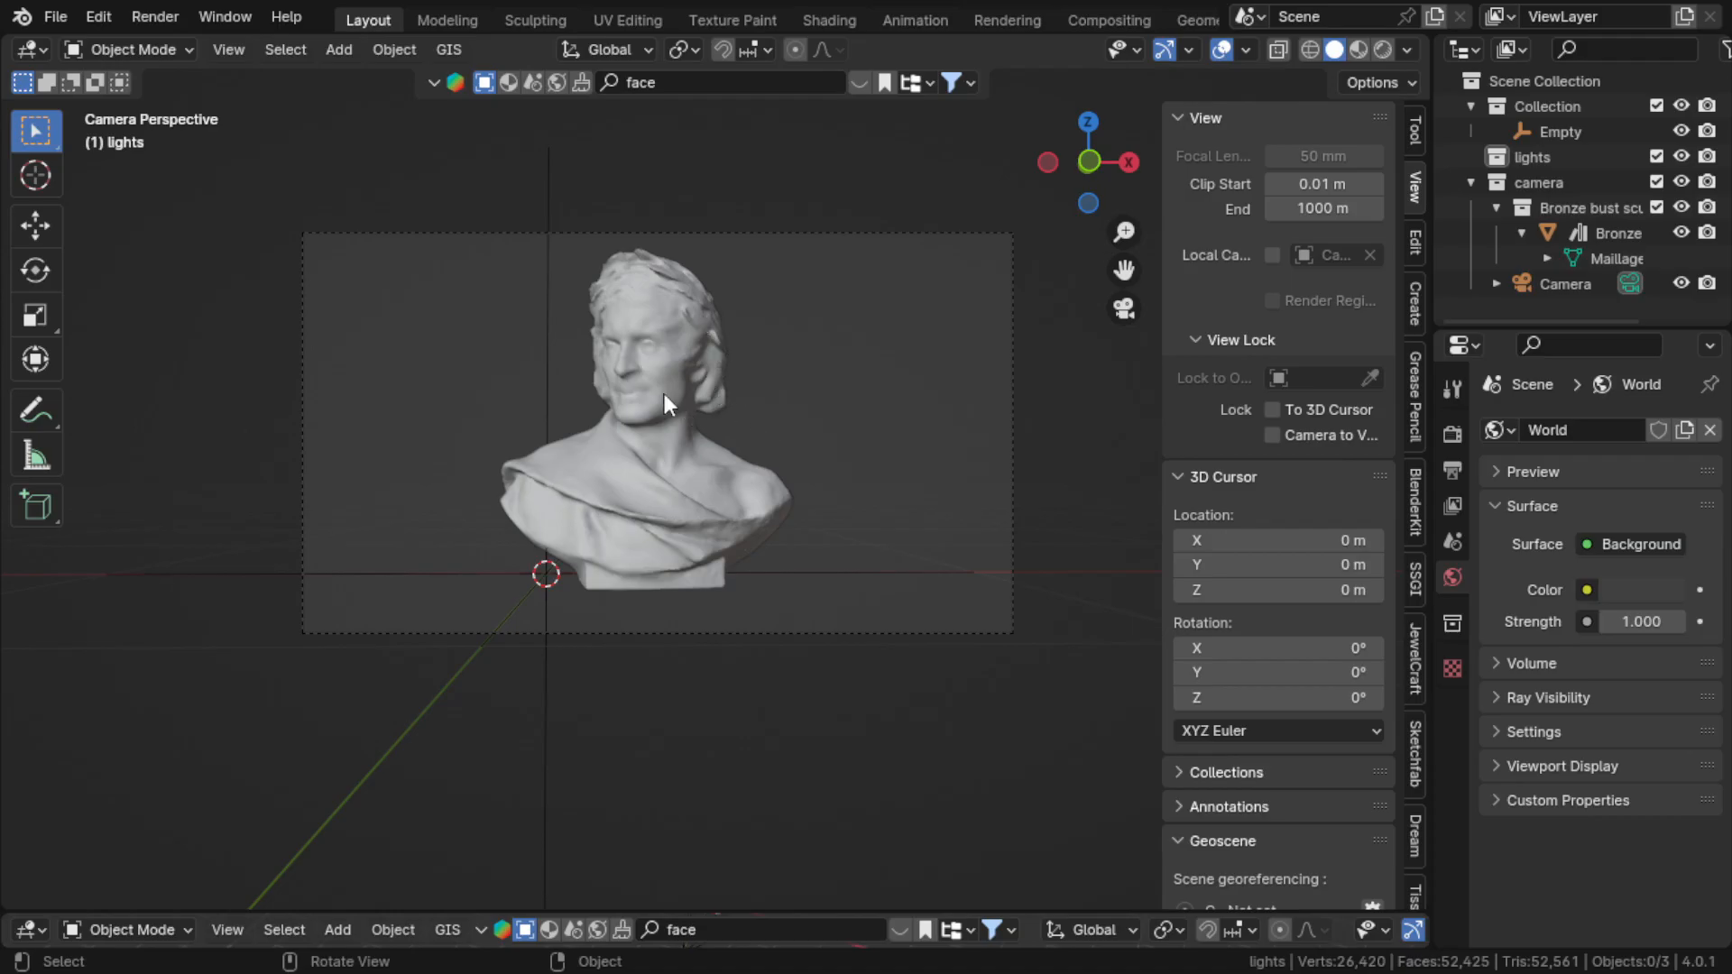
Search BlenderKit for "face", preview the Bronze bust sculpture asset used in the scene, and close the results
middle_drag(620, 267, 788, 473)
click(739, 372)
middle_drag(547, 393, 693, 304)
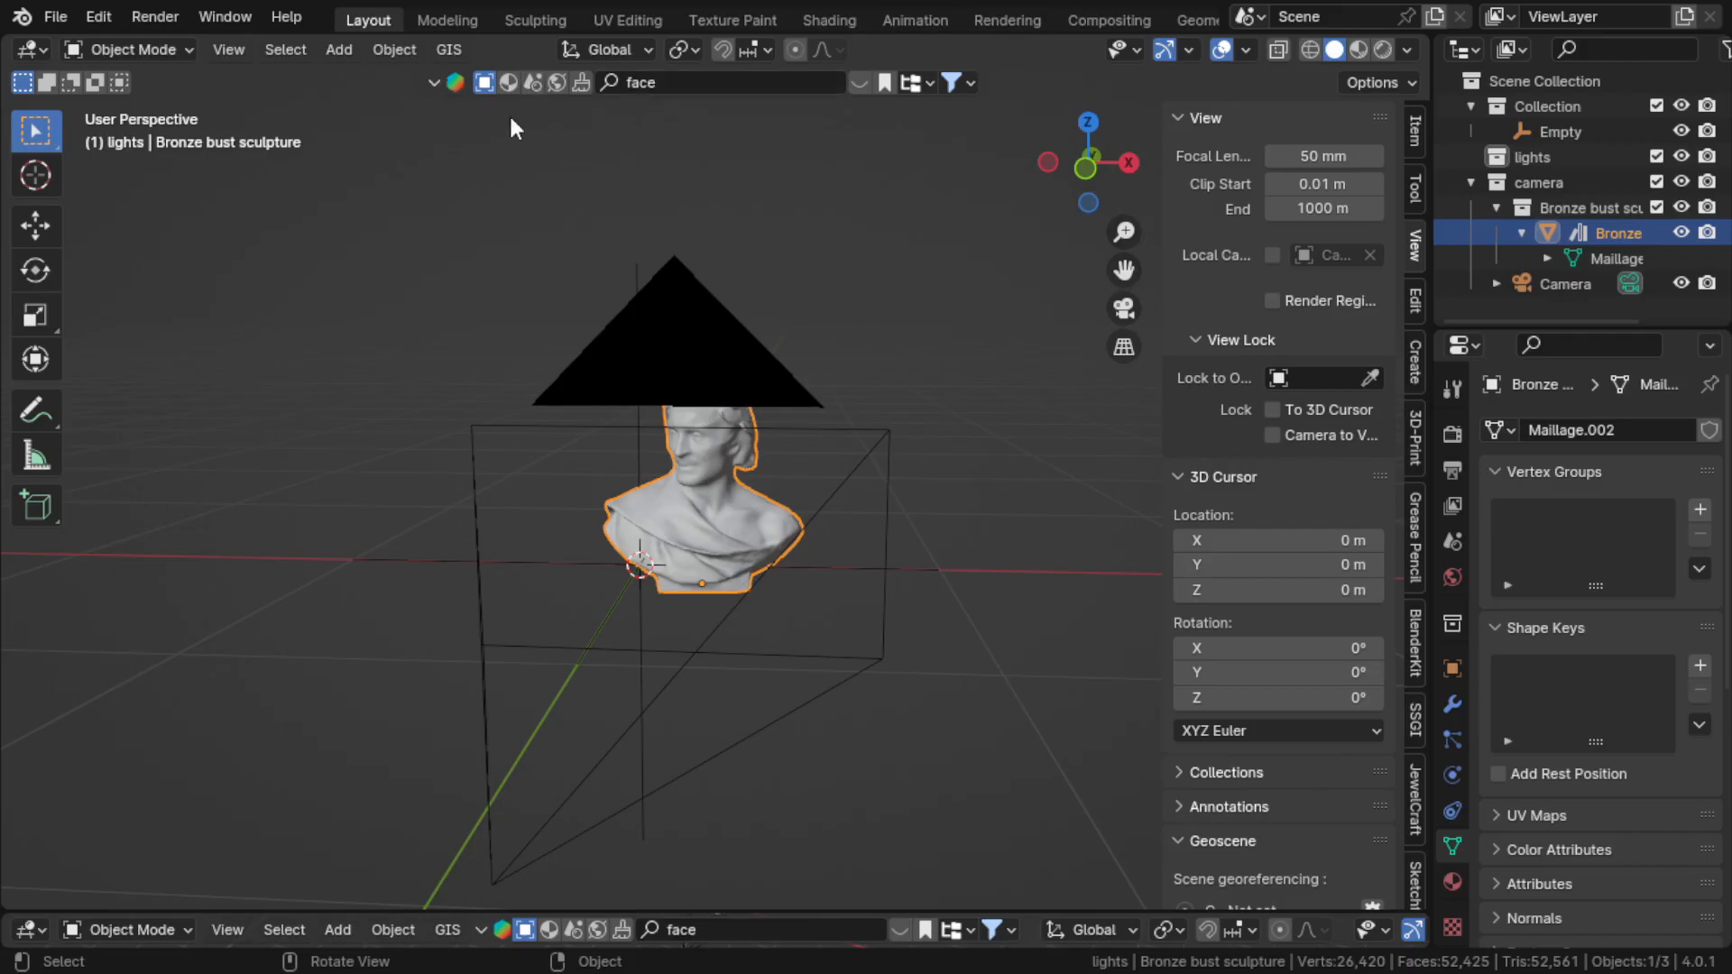
click(665, 82)
key(Return)
mouse_move(514, 297)
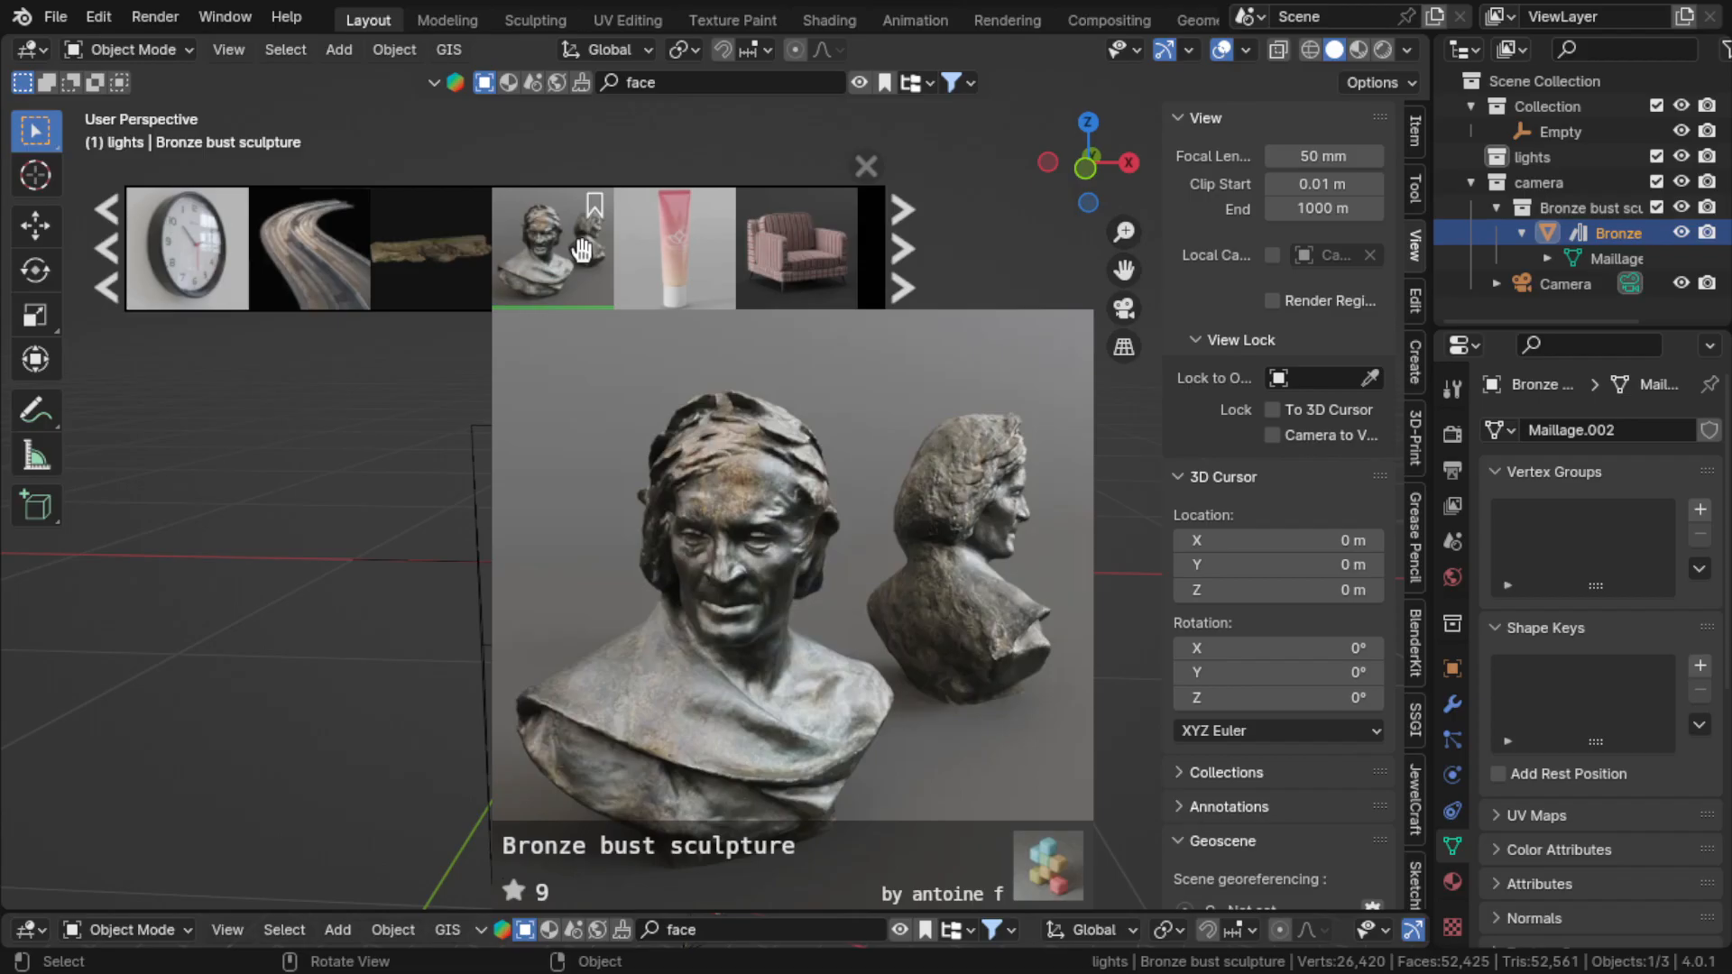
click(582, 249)
click(292, 617)
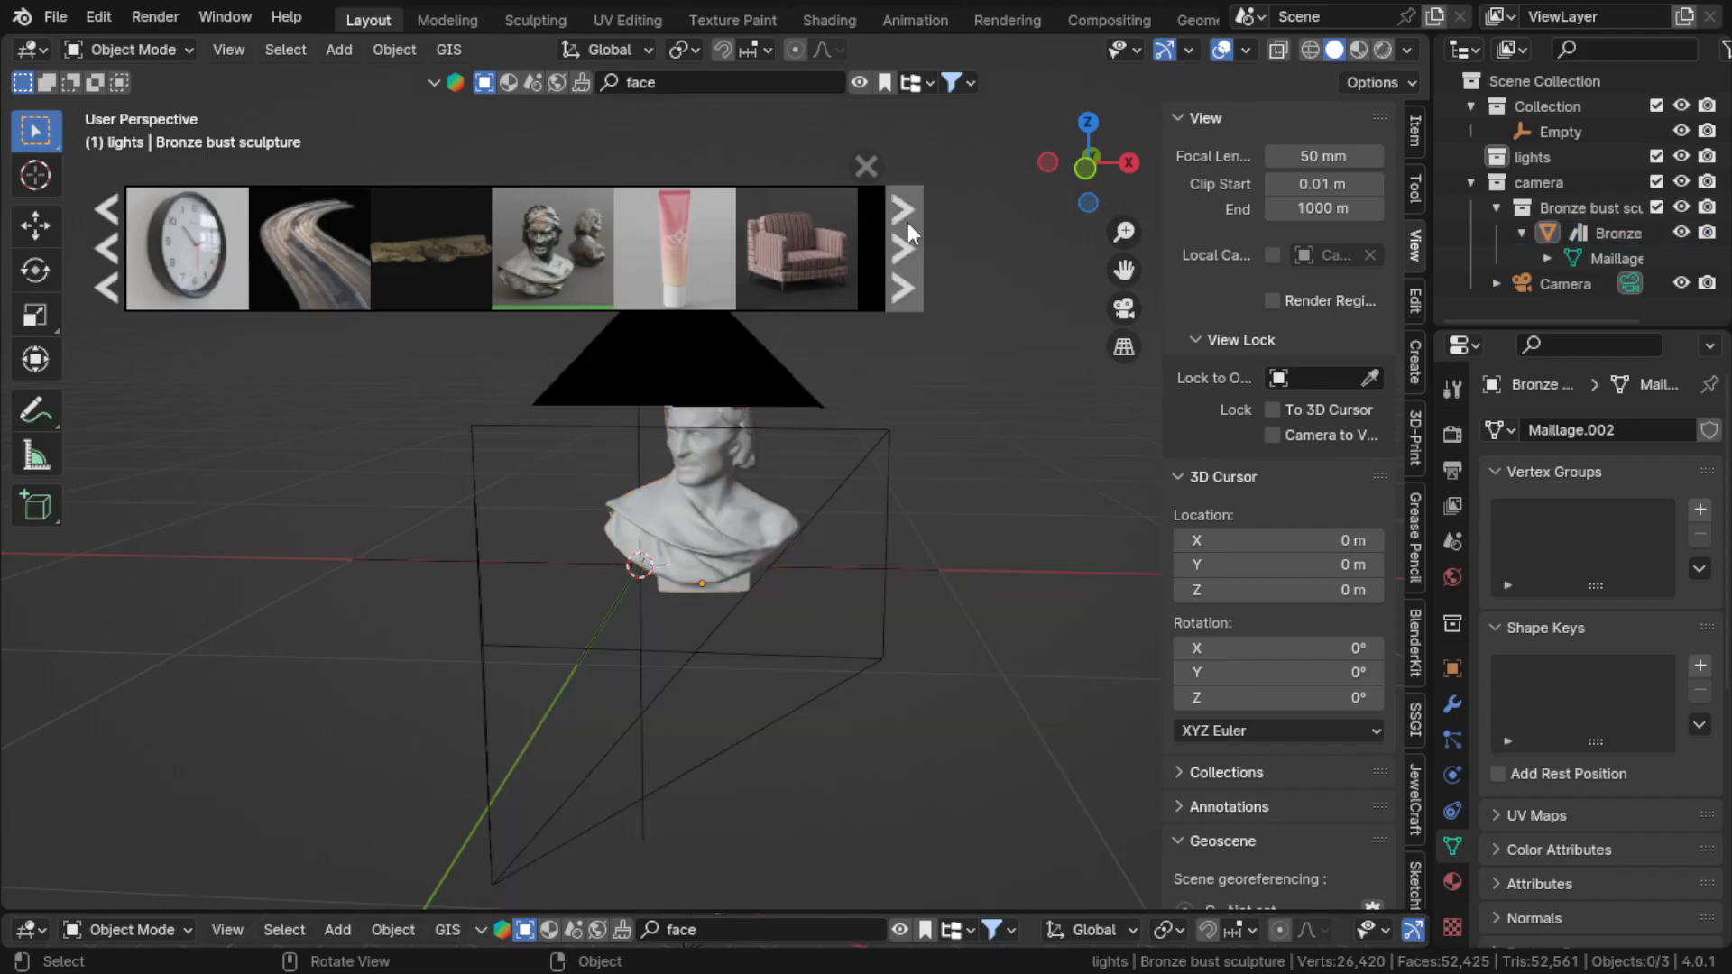
click(867, 170)
Set the world background strength to 0 and switch the viewport to rendered shading
middle_drag(272, 582, 736, 556)
middle_drag(574, 571, 727, 497)
scroll(639, 623, down, 4)
scroll(652, 581, up, 2)
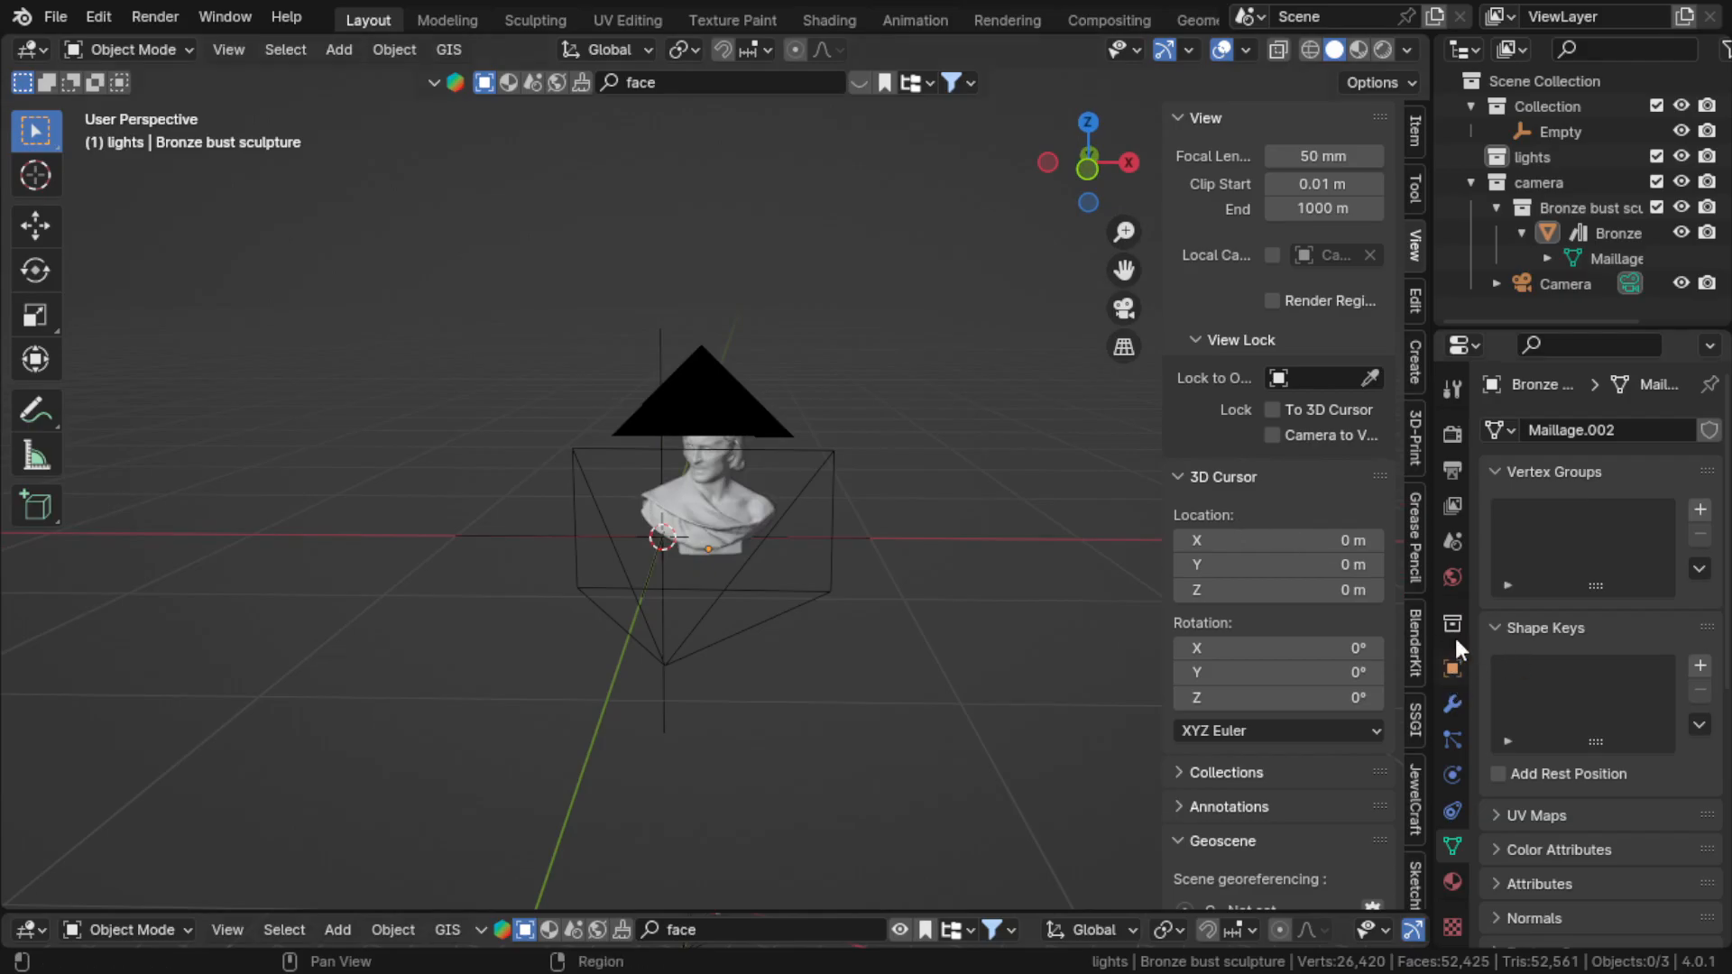
click(1453, 577)
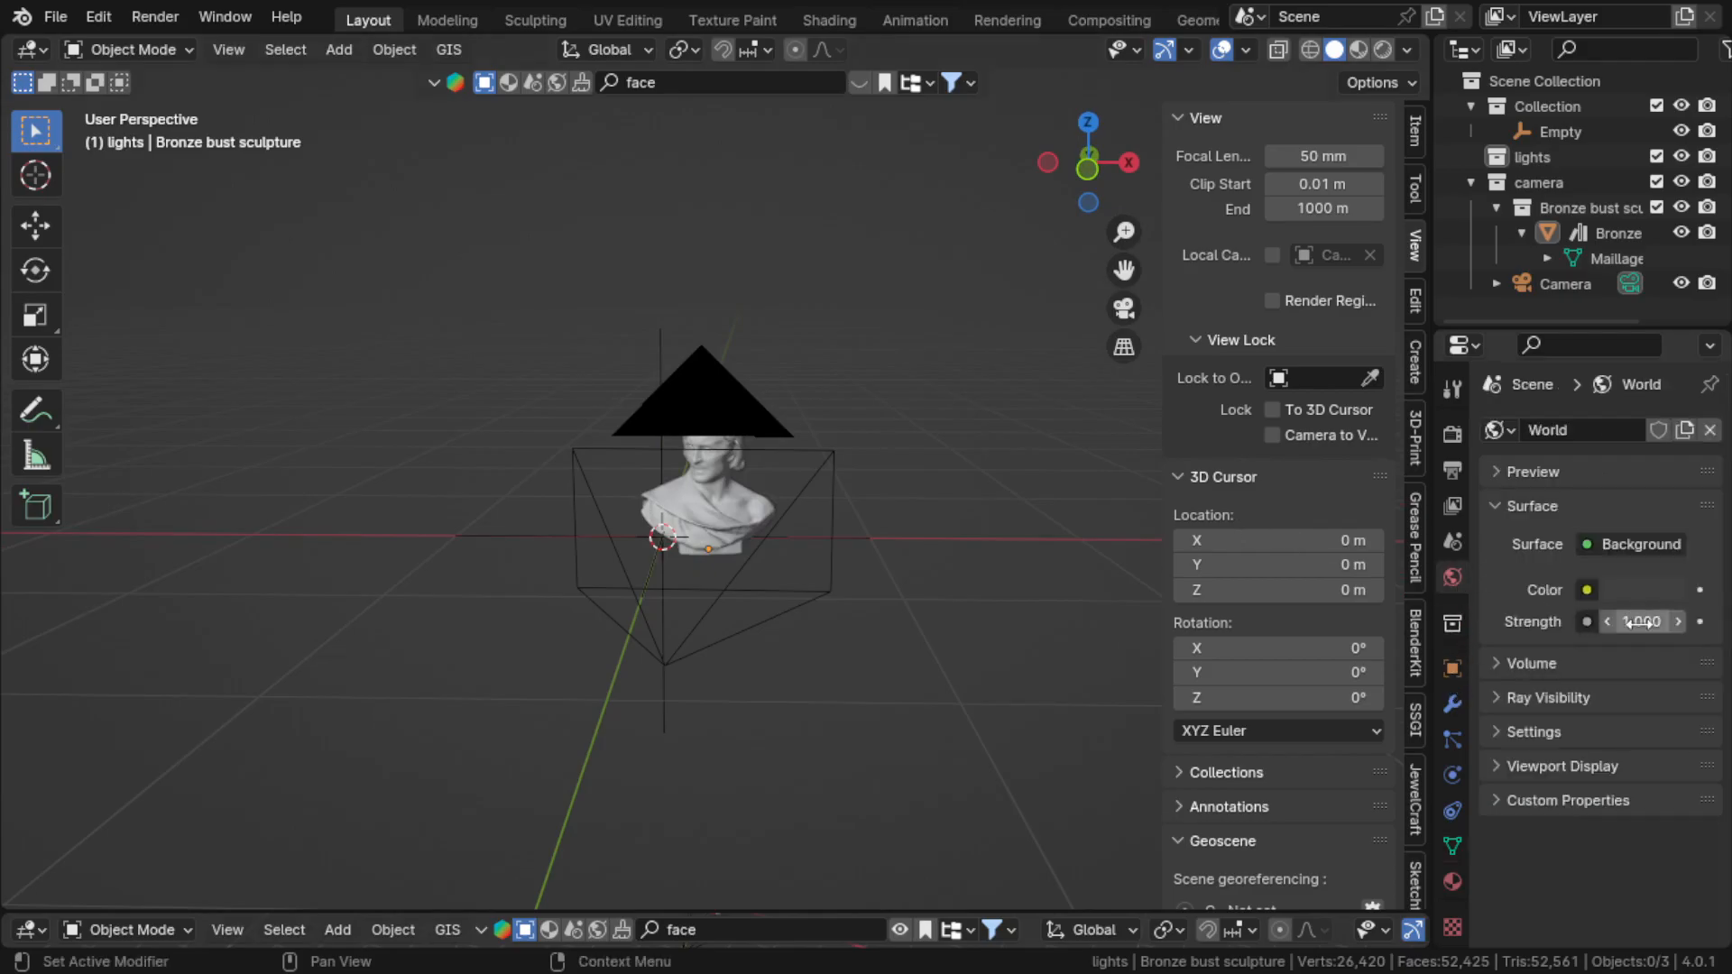
click(1380, 45)
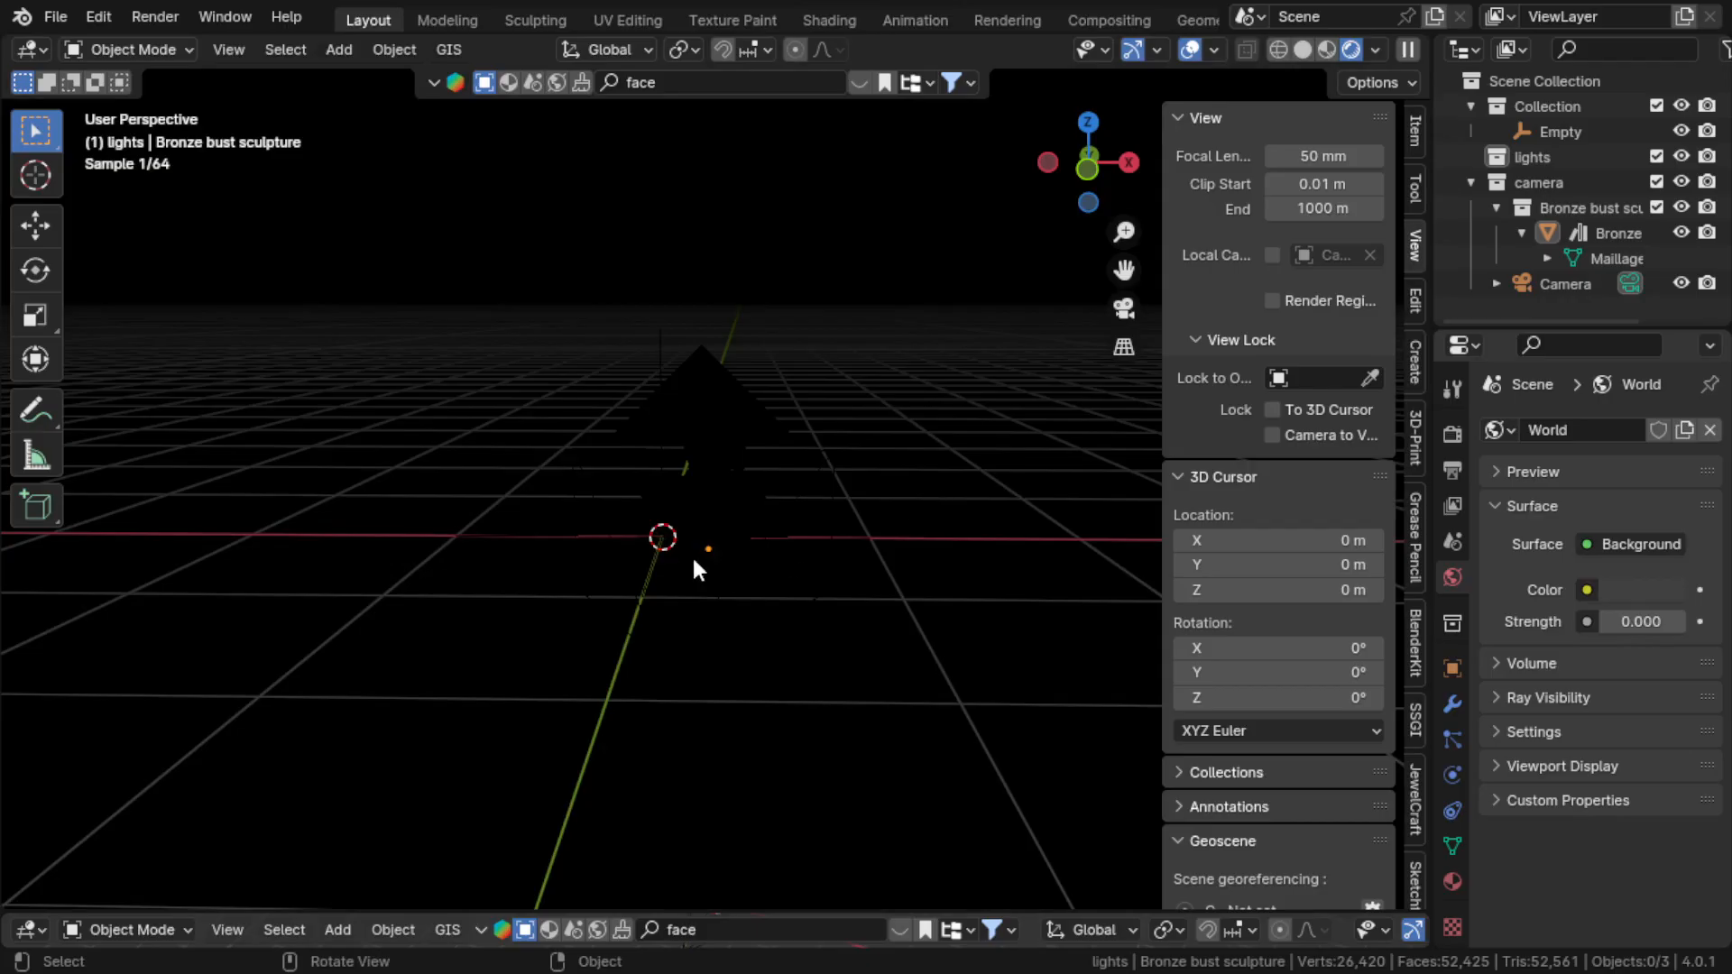
Select the camera and collapse the camera collection in the outliner
click(664, 563)
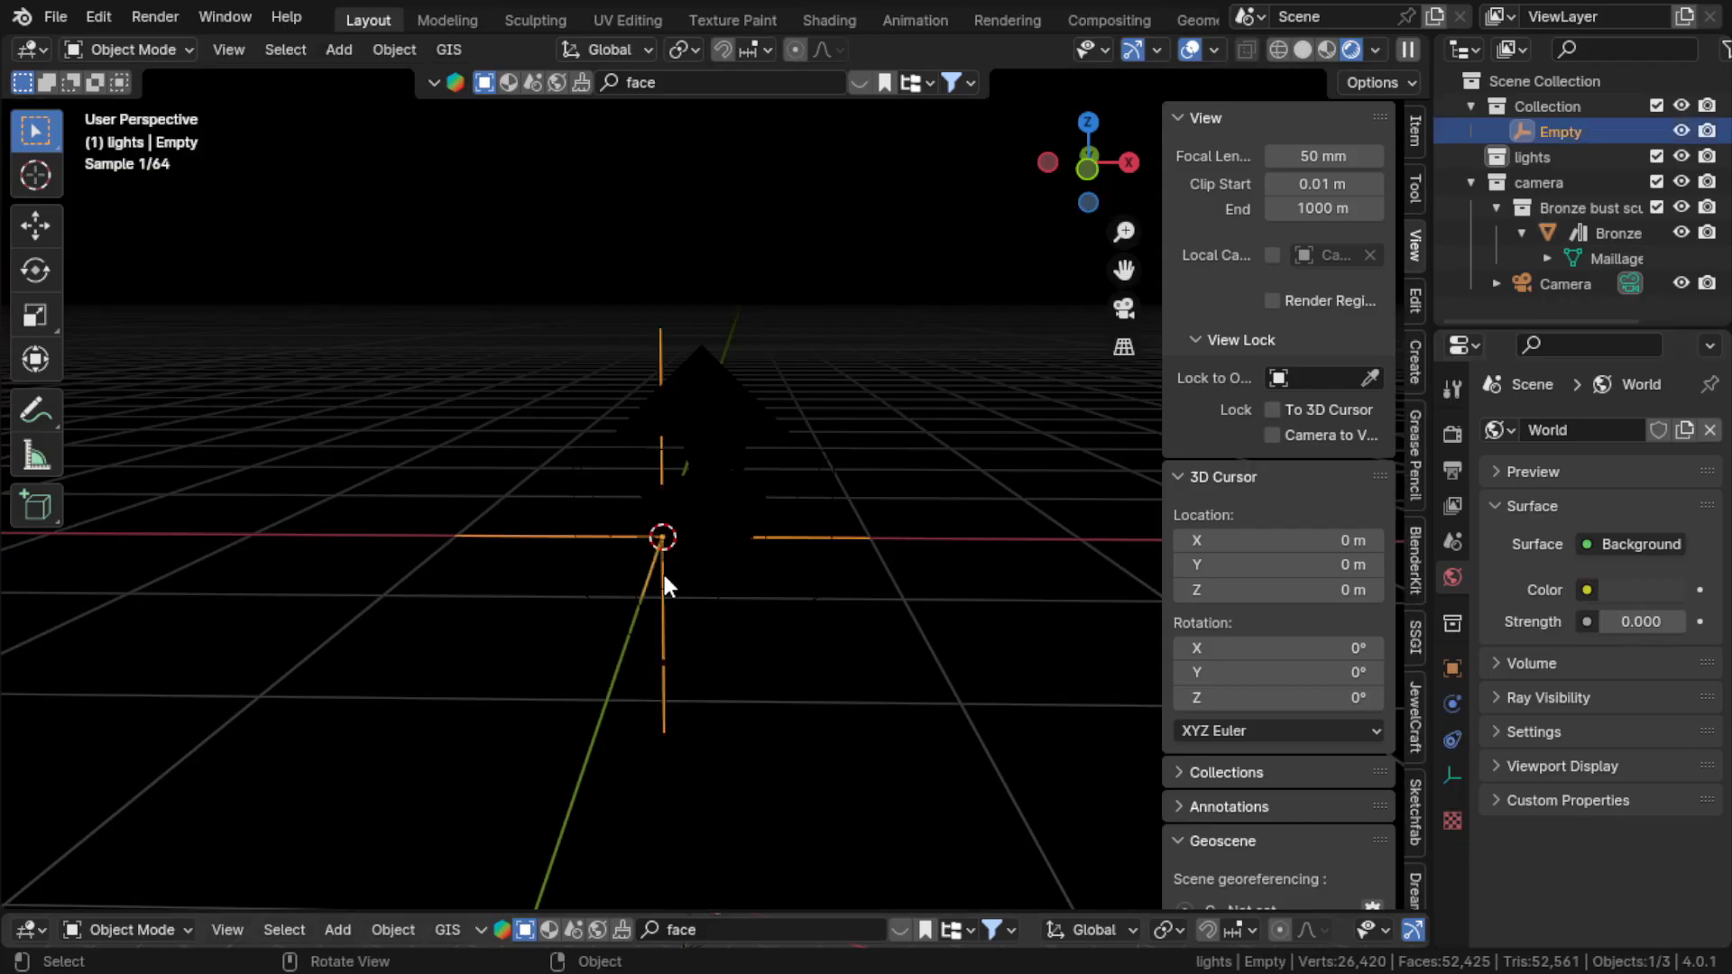
click(744, 613)
click(1522, 233)
click(1497, 208)
click(1472, 182)
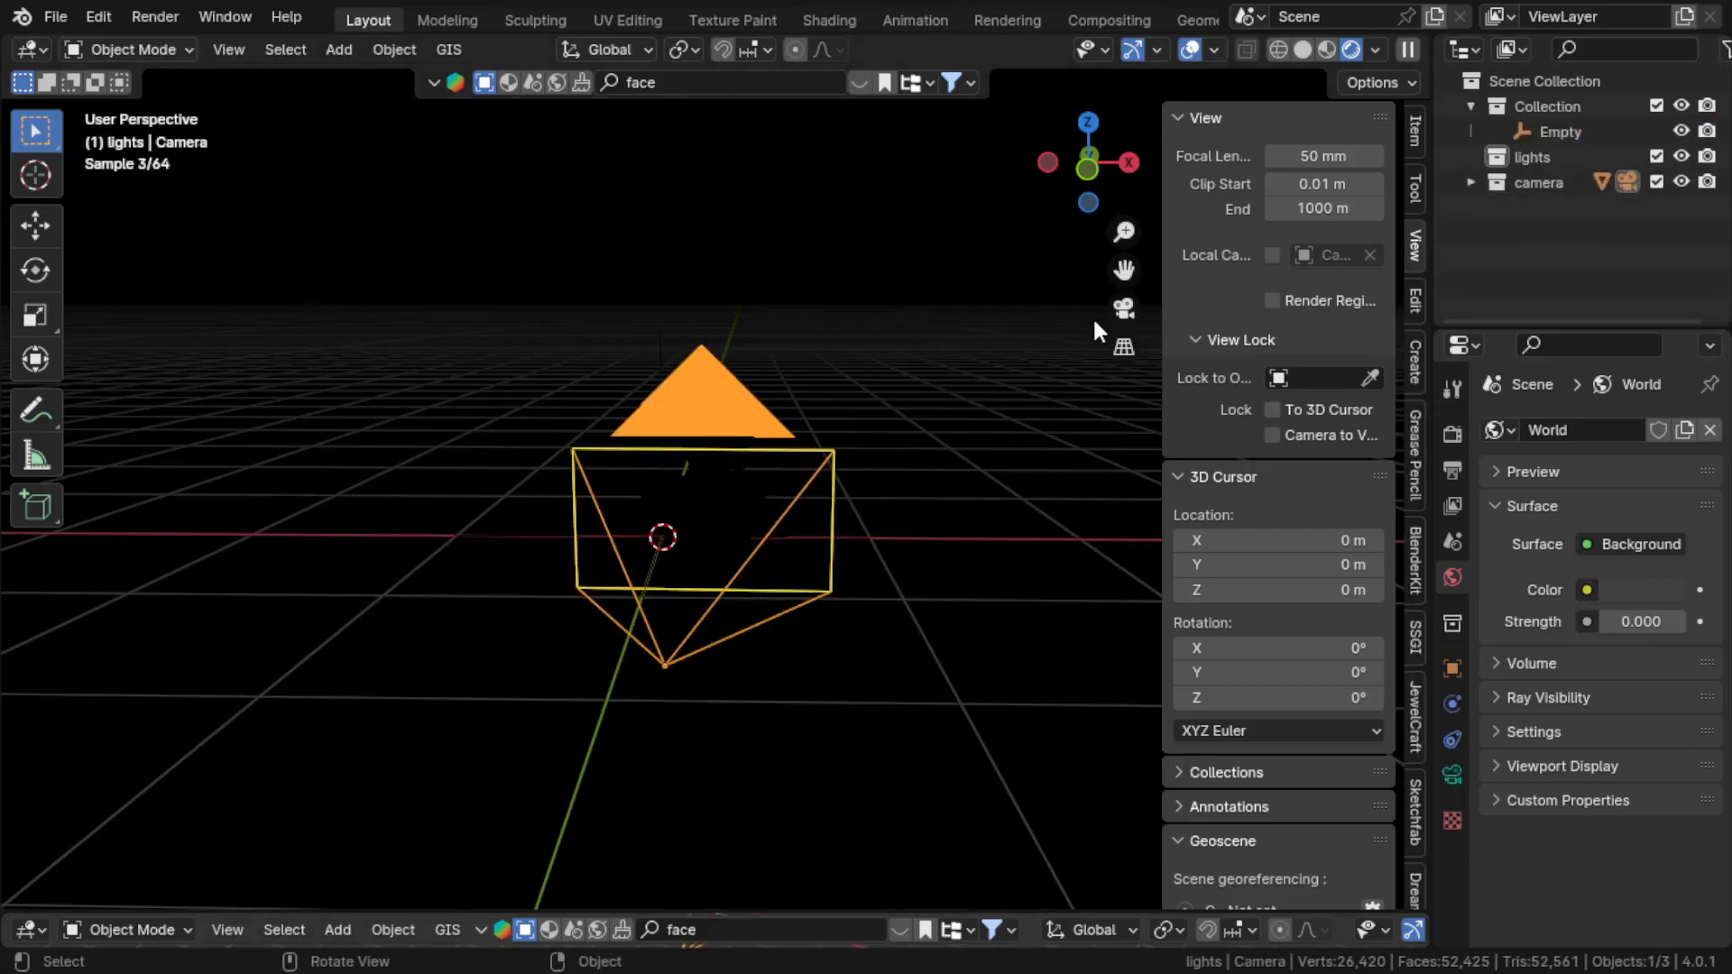
Switch to the Untitled-1 diagram in Photoshop and zoom in on its circle and two bars
key(alt+Tab)
key(alt+Tab)
key(alt+Tab)
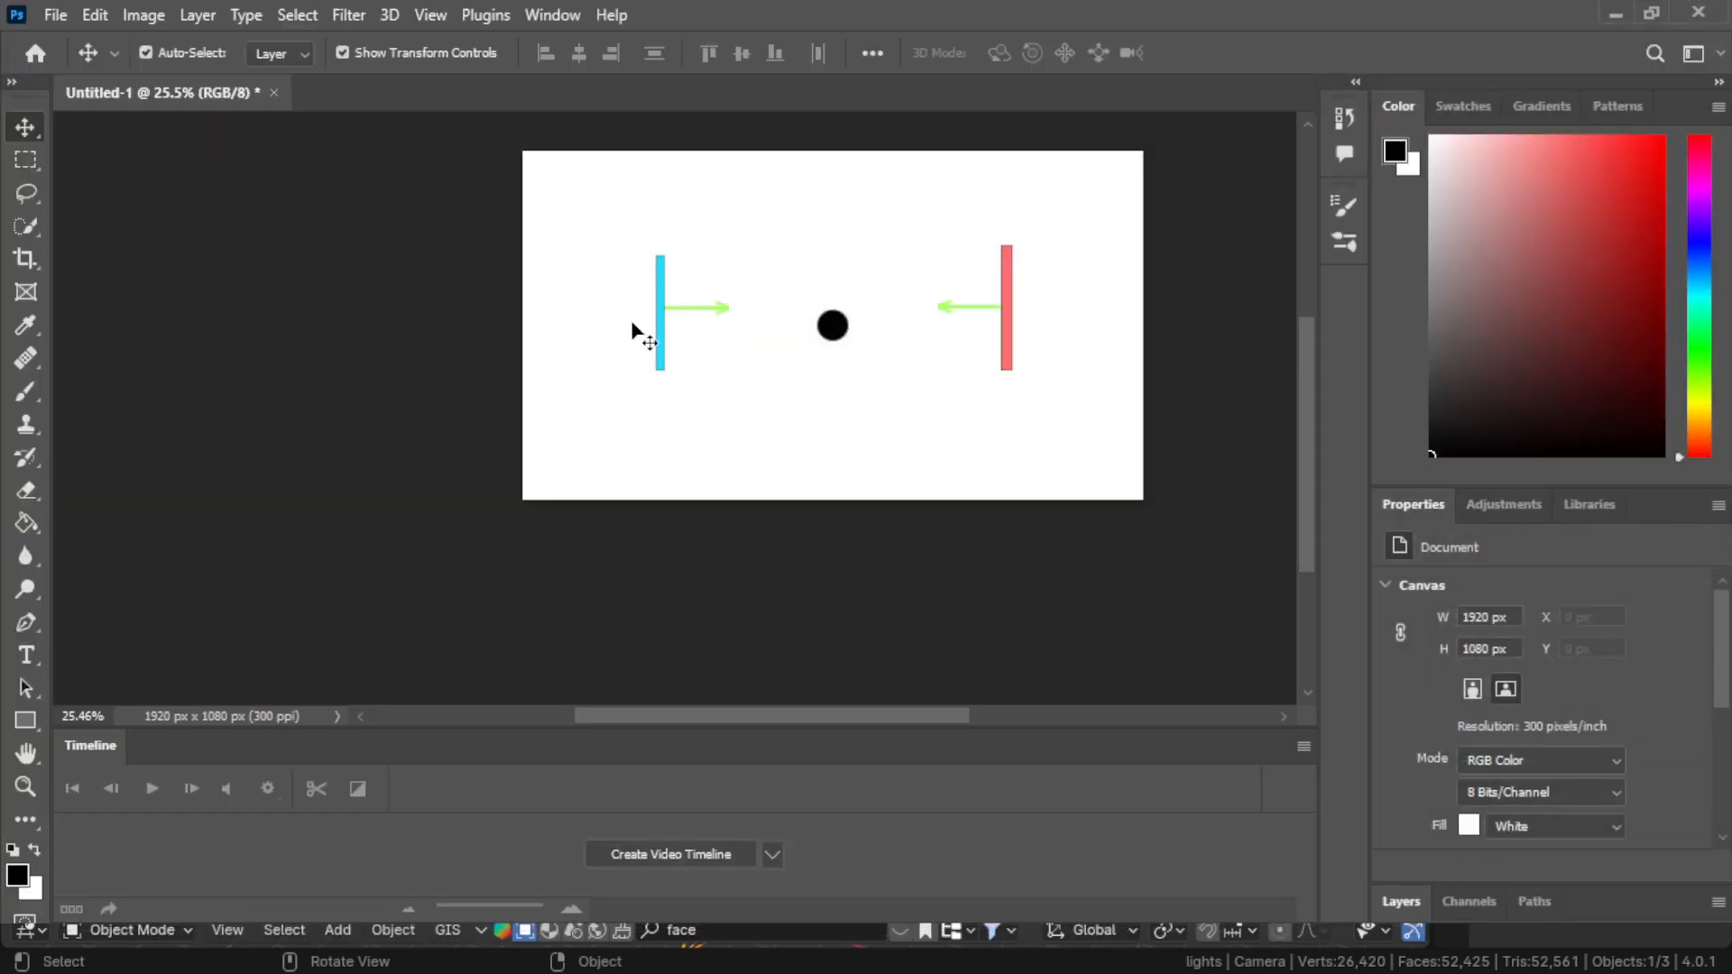
alt+scroll(911, 334, up, 3)
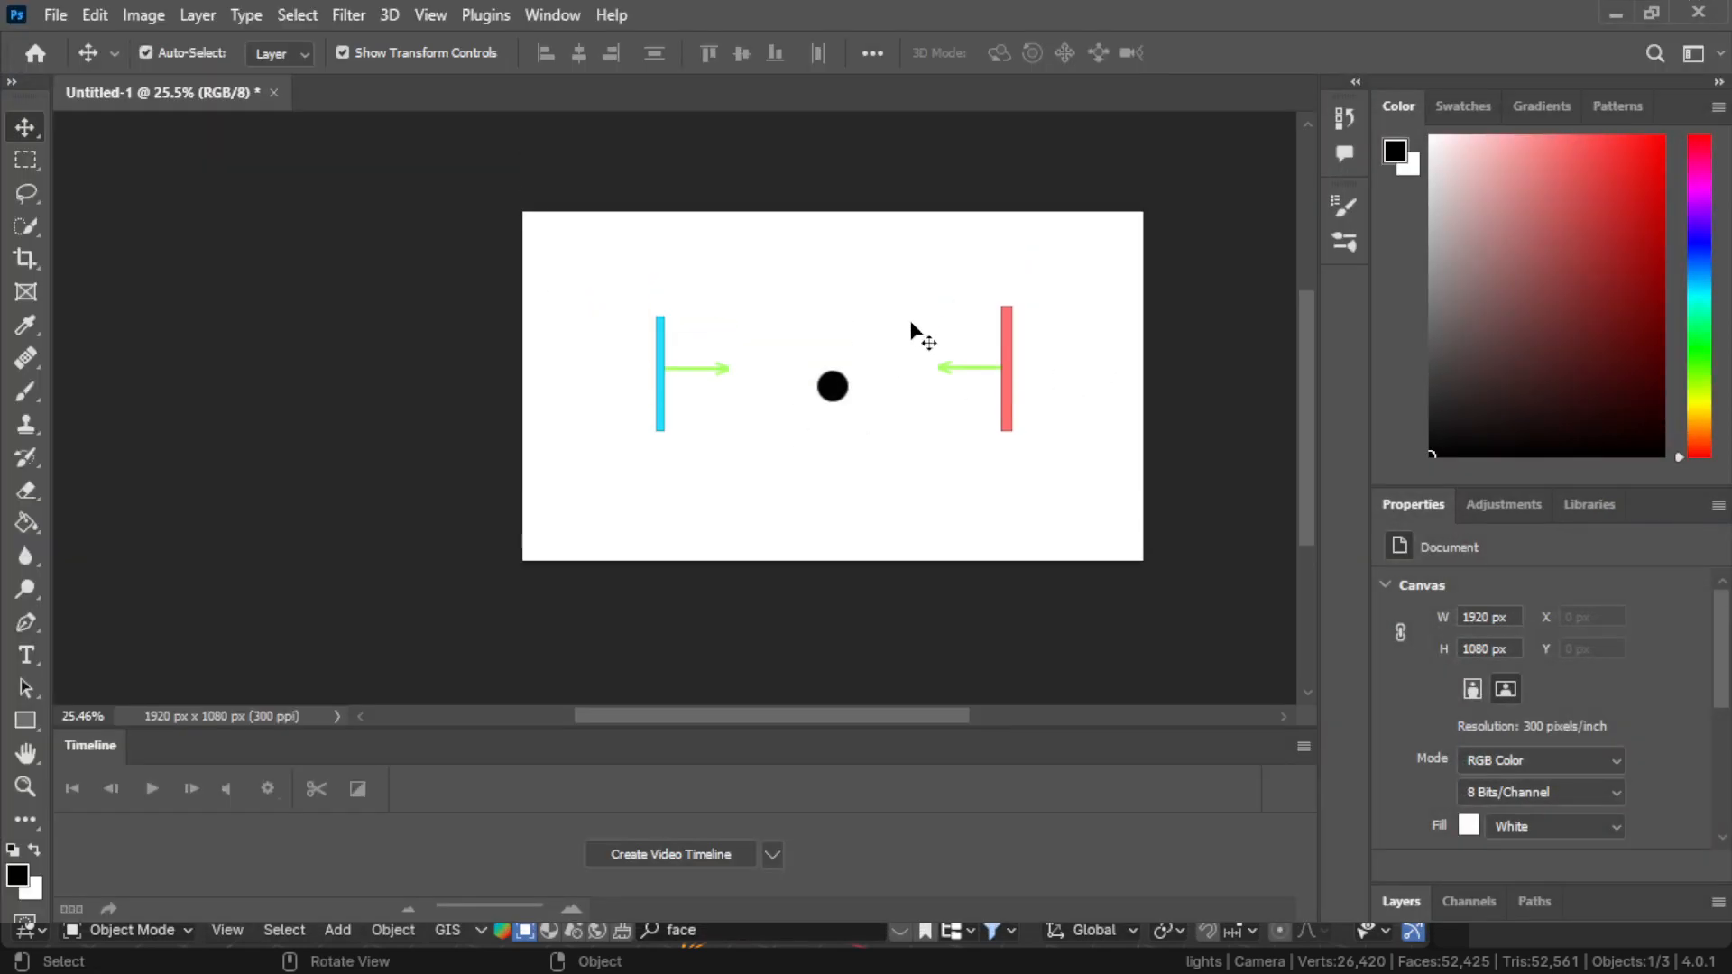
alt+scroll(823, 387, up, 1)
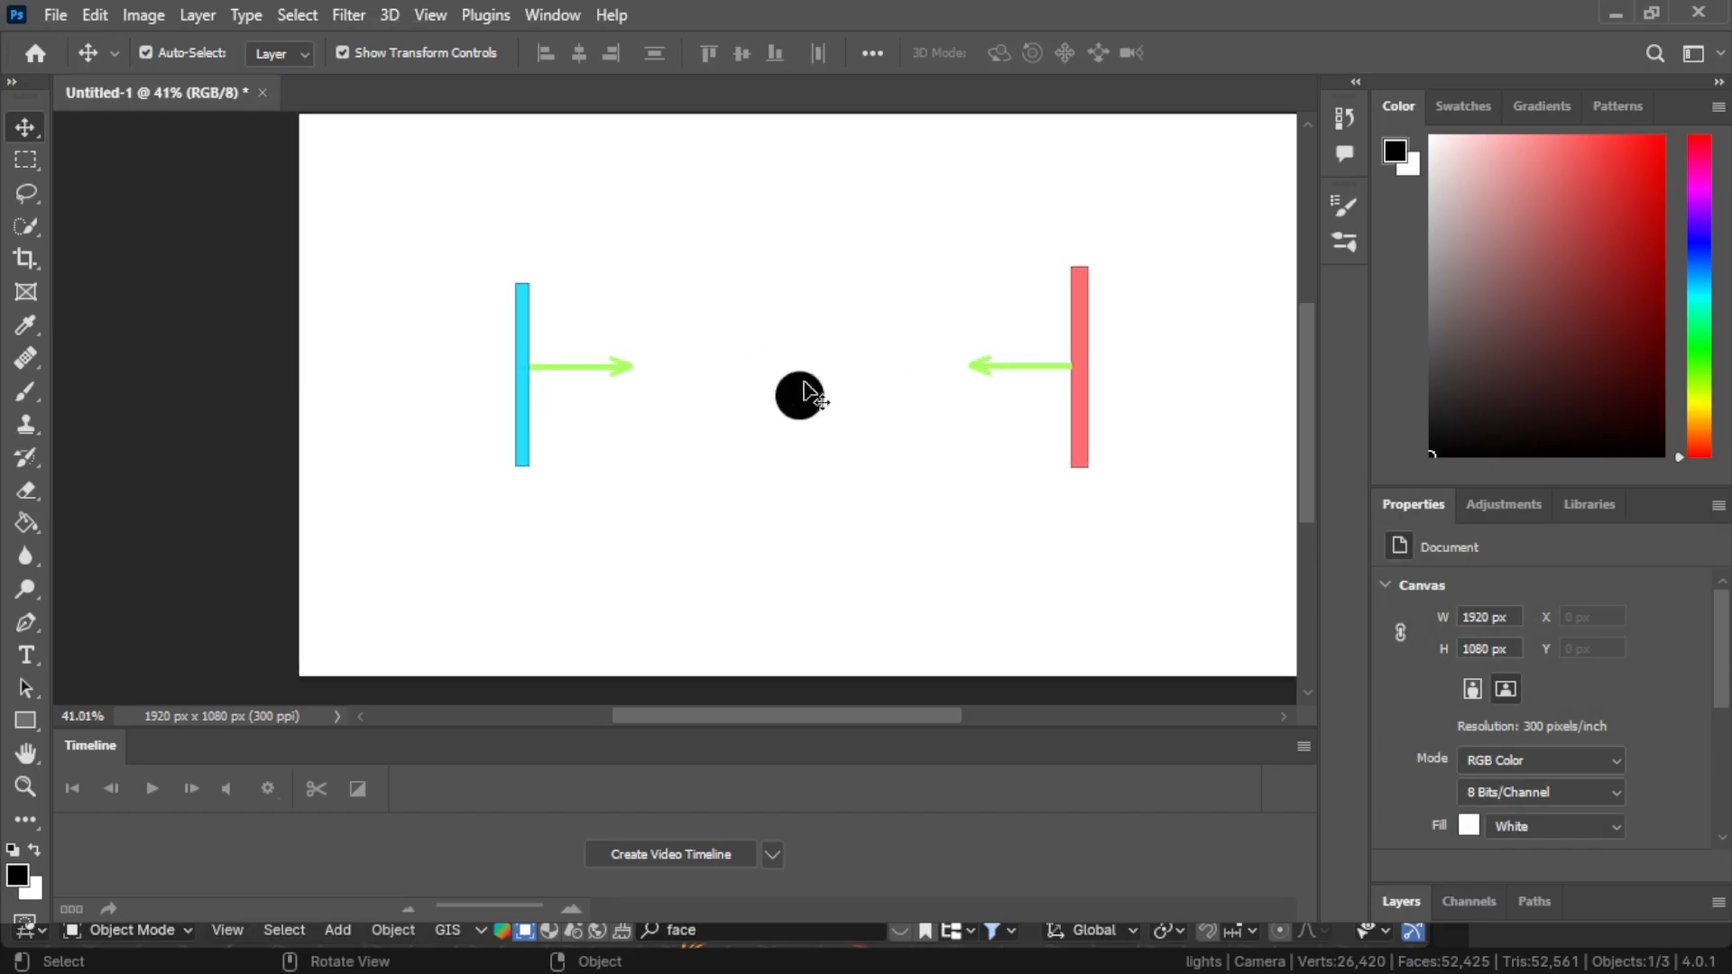
Examine the diagram by selecting the black circle, the blue bar with its arrow, and the red bar with its arrow
drag(758, 333, 866, 479)
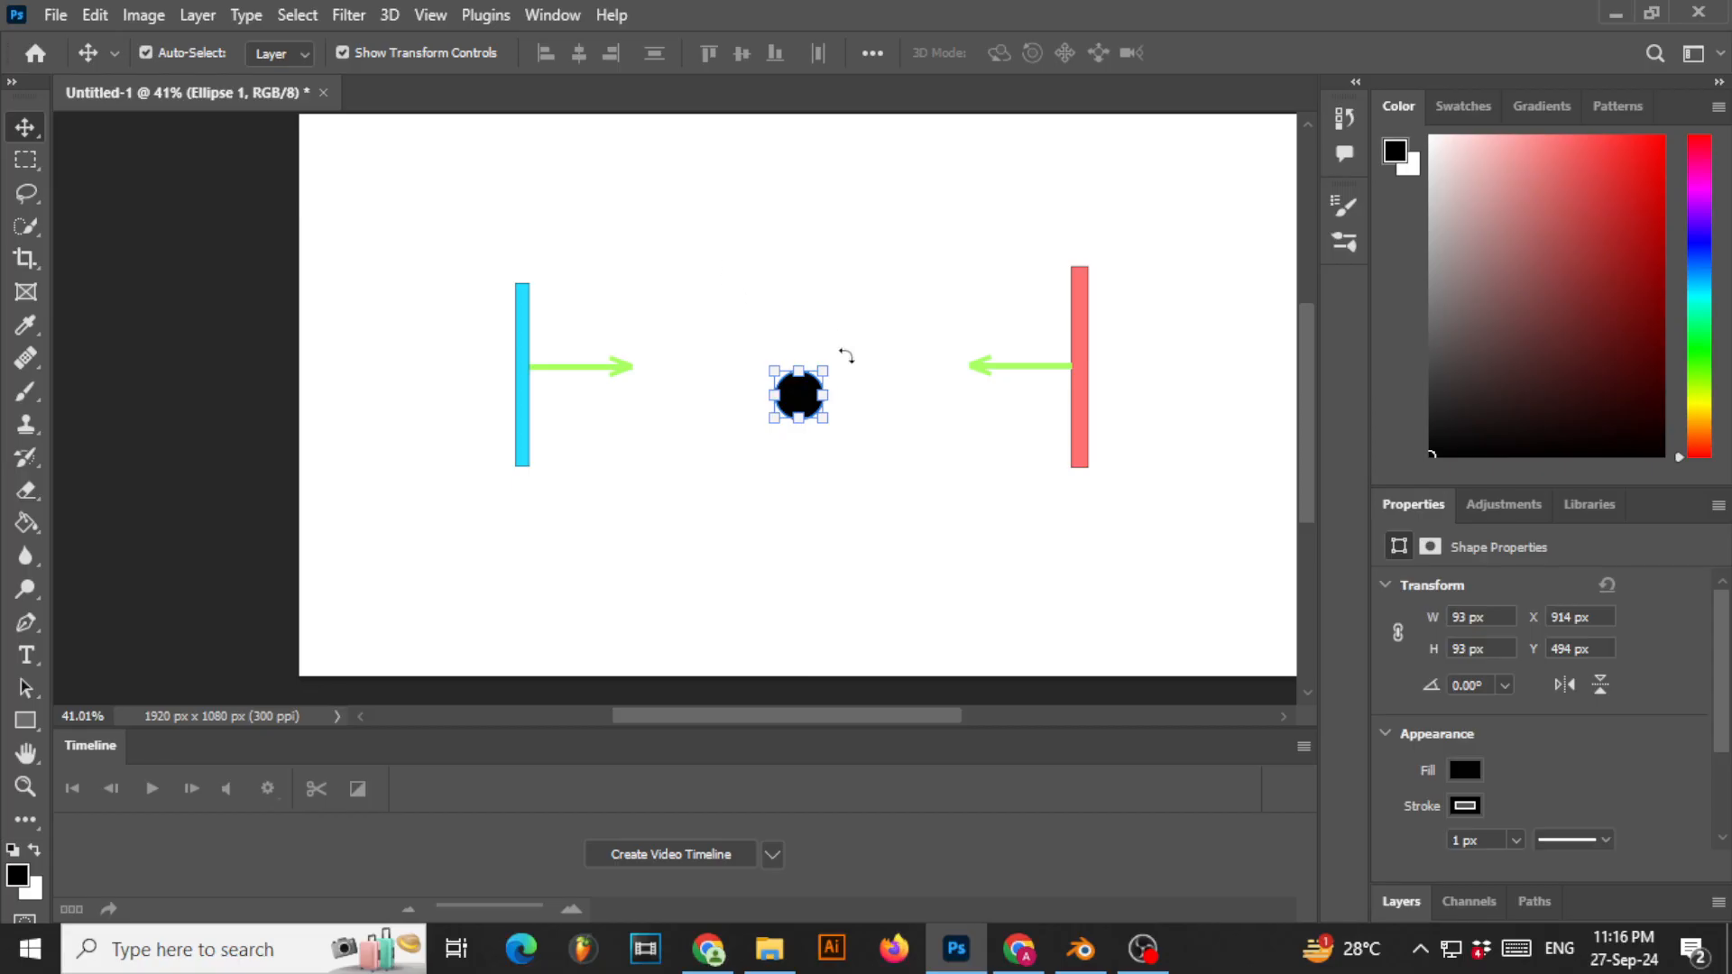
drag(400, 255, 653, 470)
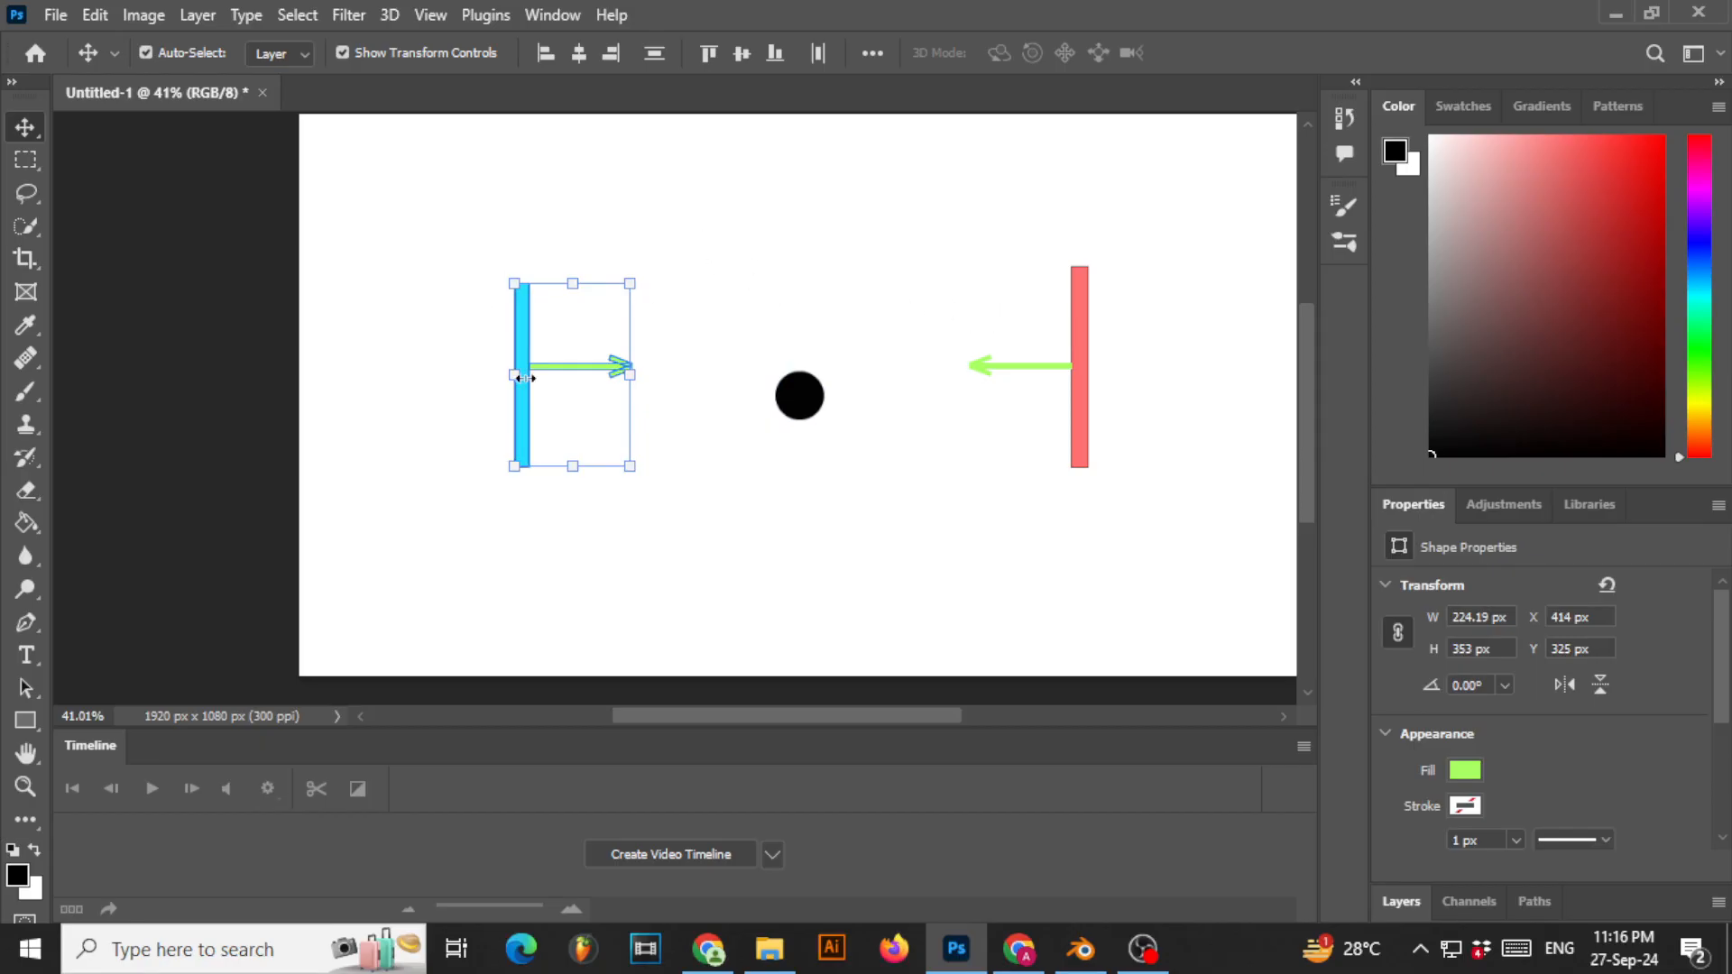
drag(899, 200, 1222, 496)
drag(467, 227, 560, 433)
drag(1013, 201, 1112, 397)
drag(463, 238, 597, 438)
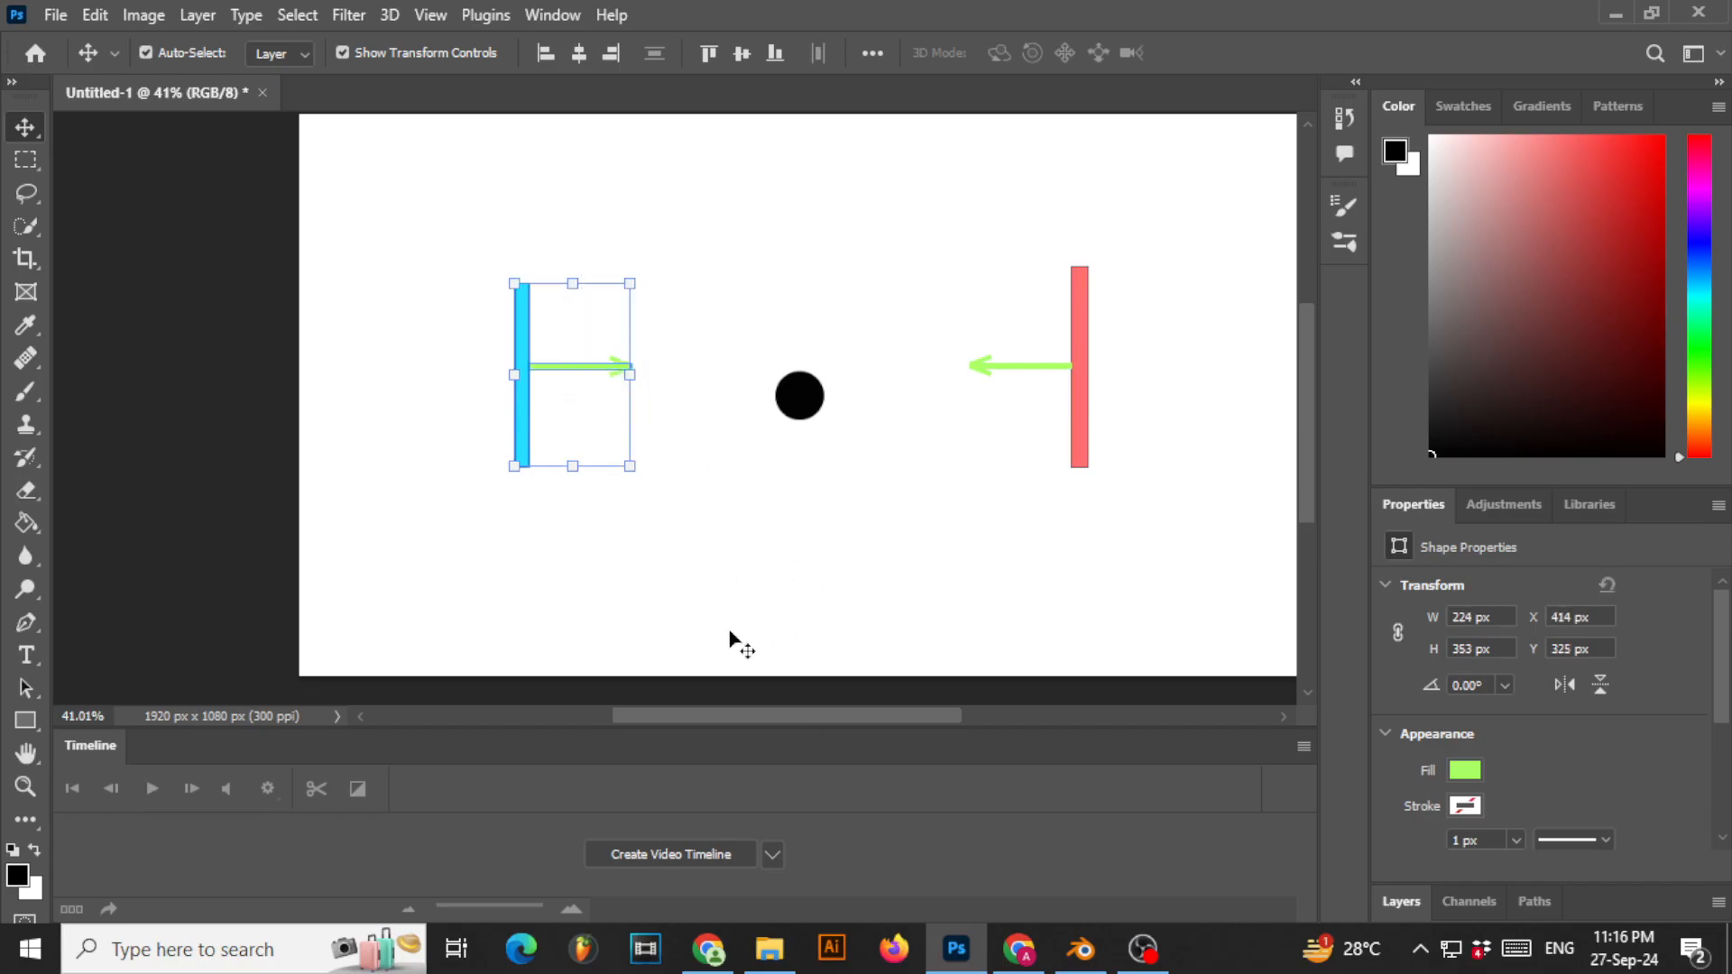
drag(750, 620, 895, 675)
drag(440, 231, 532, 384)
Move the blue bar and its arrow down to Y 642 px, and the red bar and its arrow up to Y 75 px
drag(445, 221, 666, 511)
drag(525, 353, 516, 540)
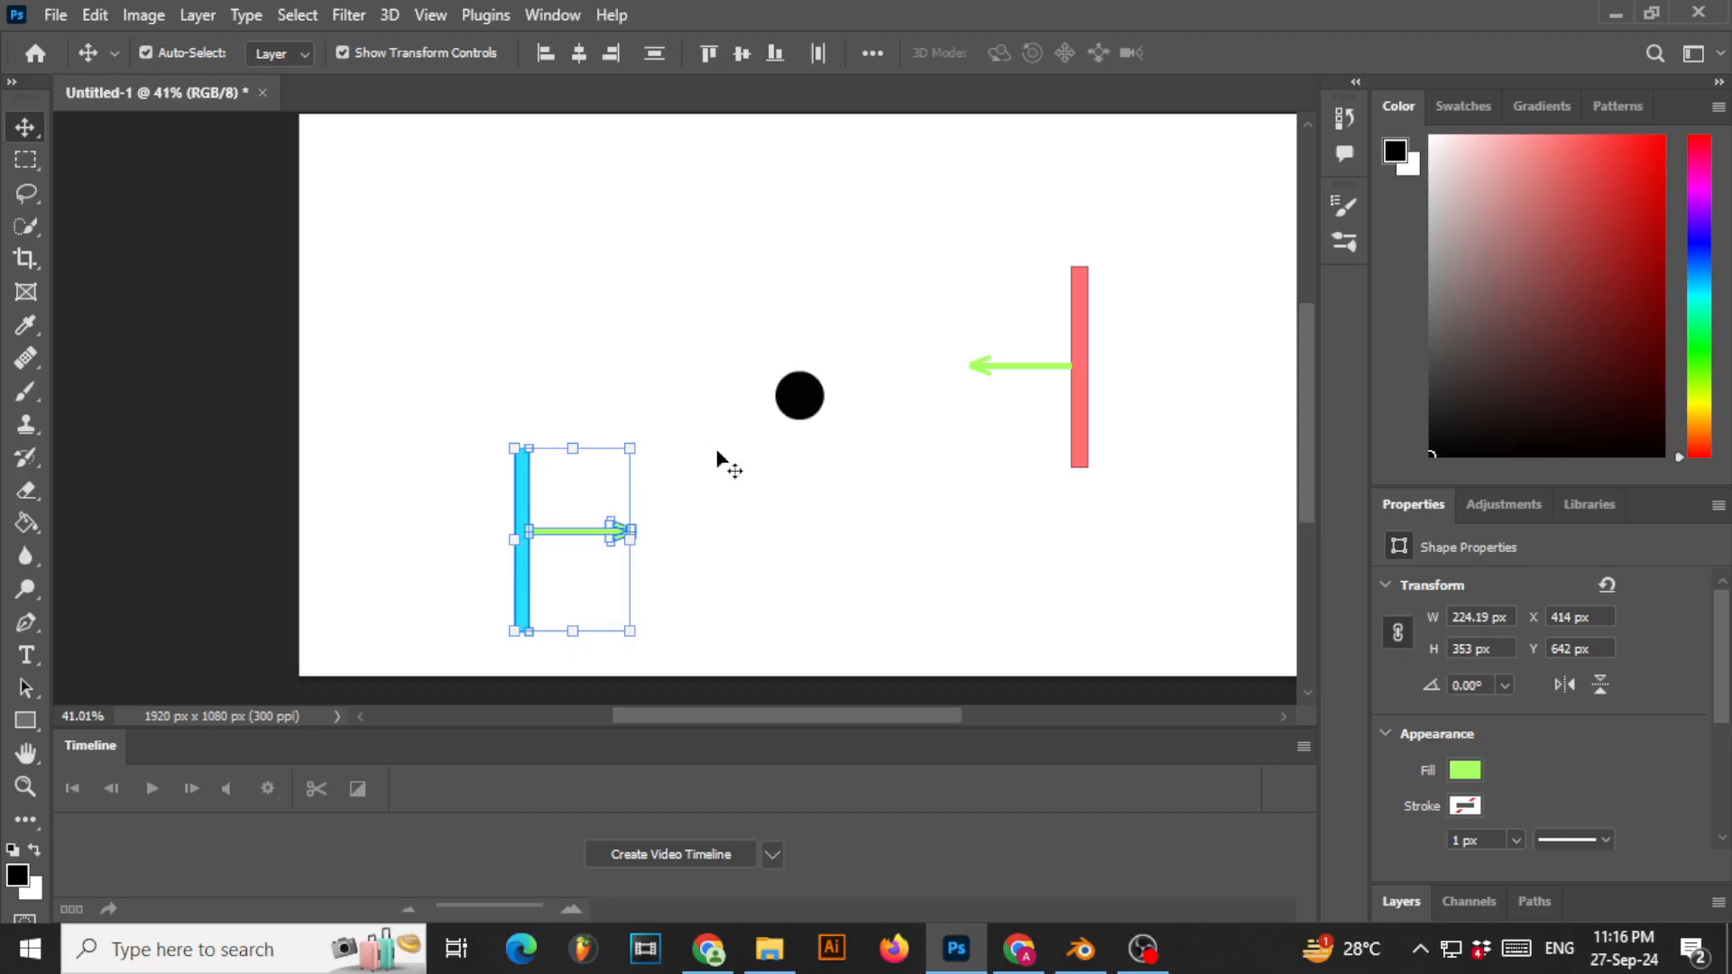
drag(990, 247, 1155, 567)
drag(1083, 395, 1089, 279)
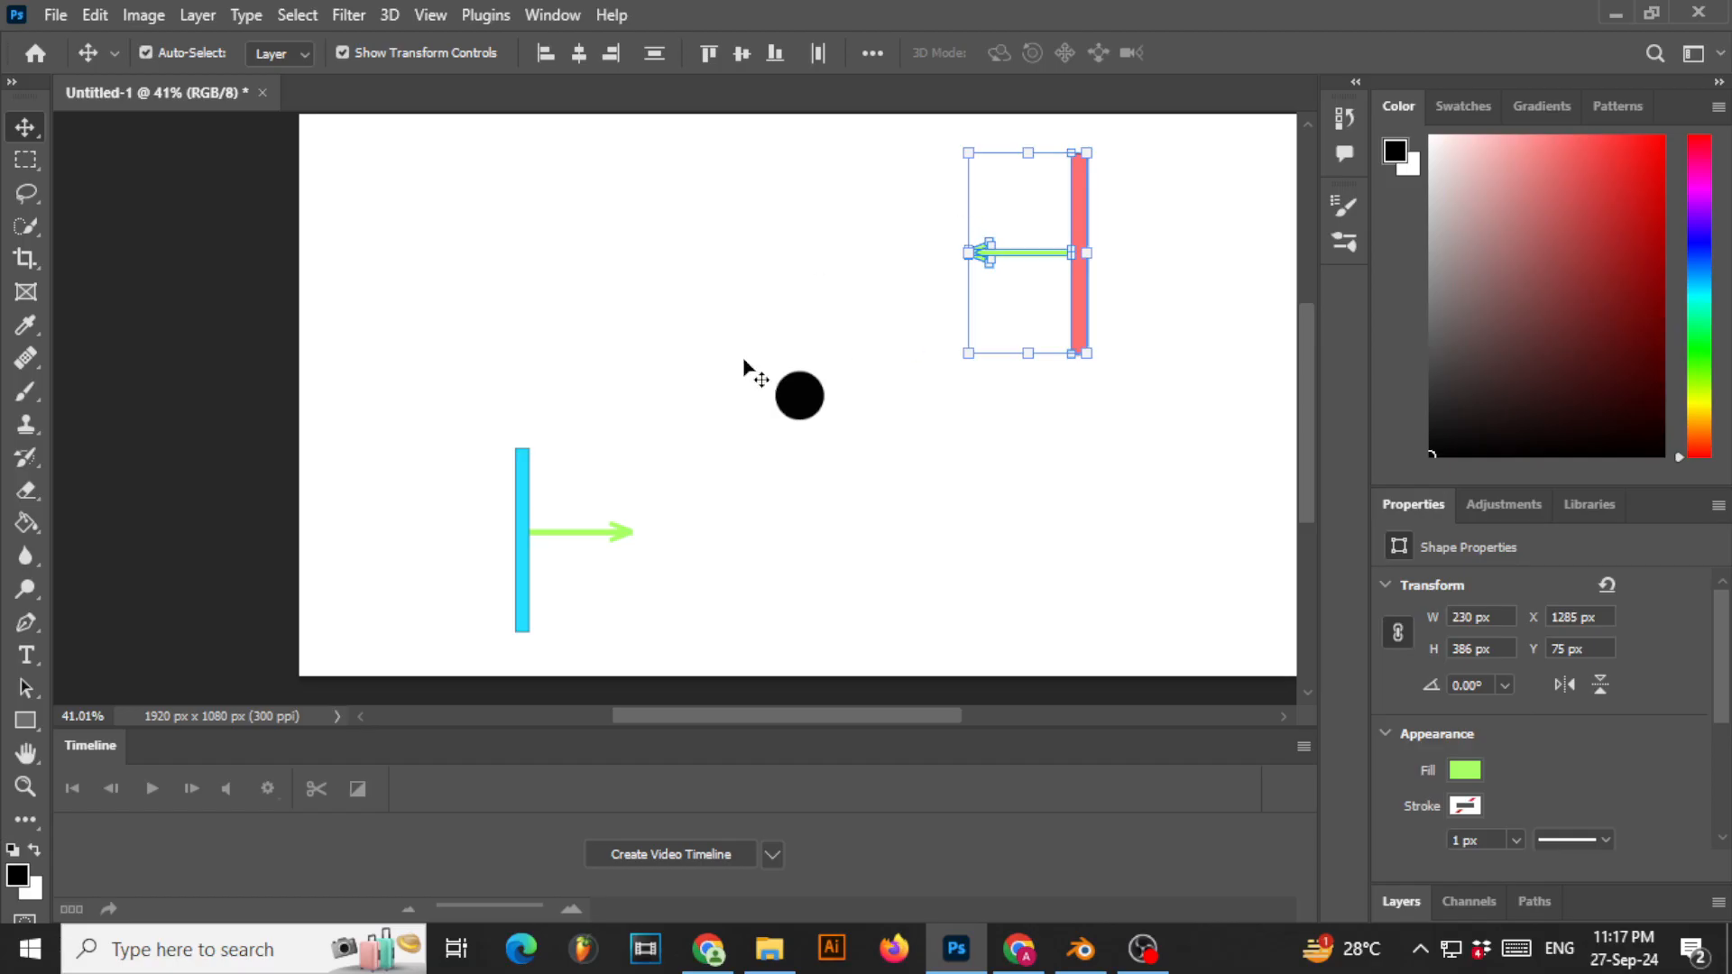
Return to Blender and add an area light to the lights collection
click(1080, 949)
scroll(603, 435, down, 2)
scroll(622, 451, up, 2)
click(1525, 158)
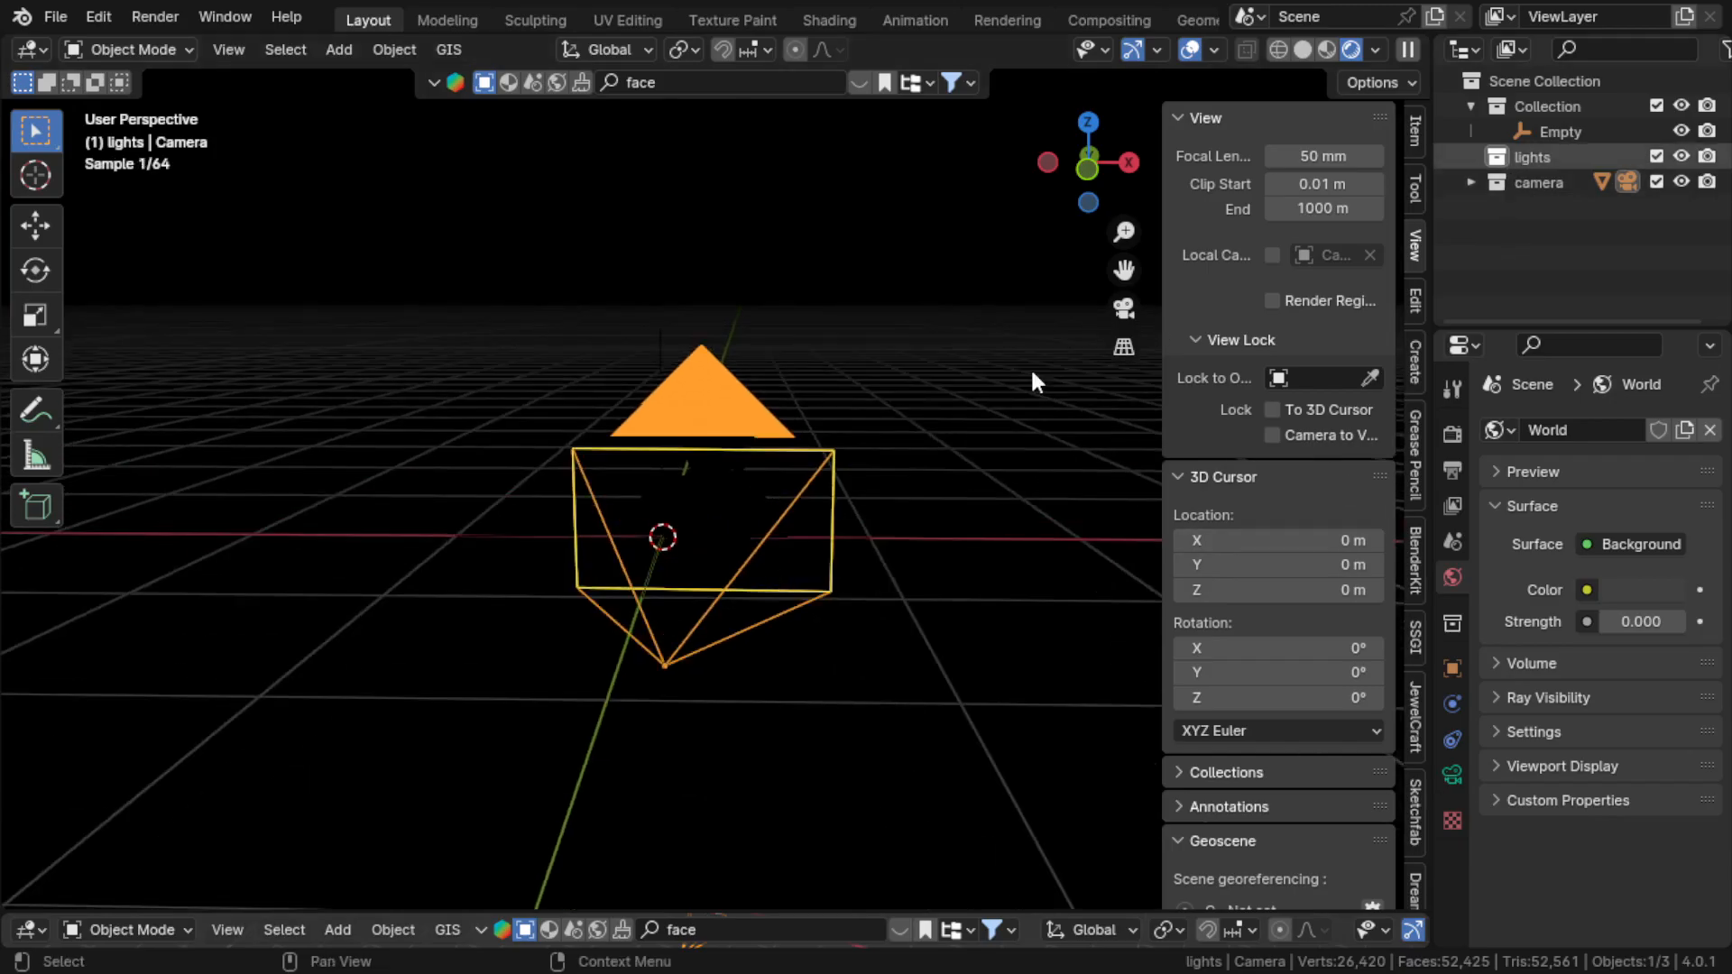
key(shift+a)
click(479, 440)
text(lights)
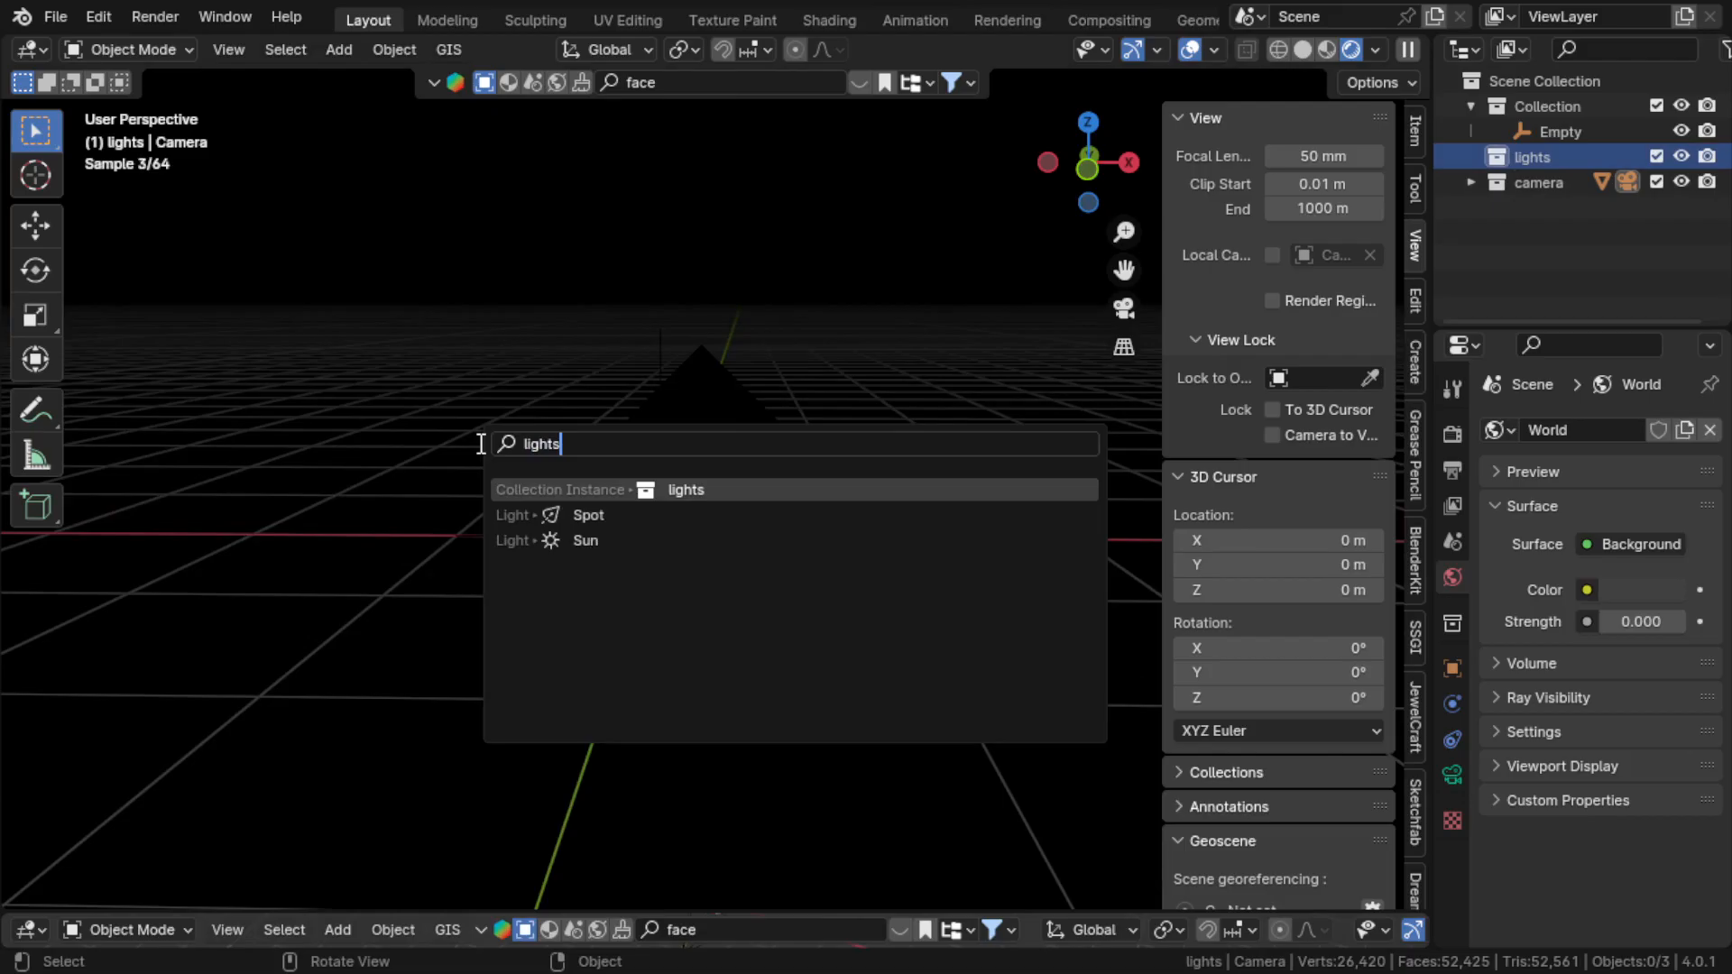
key(ctrl+a)
text(area)
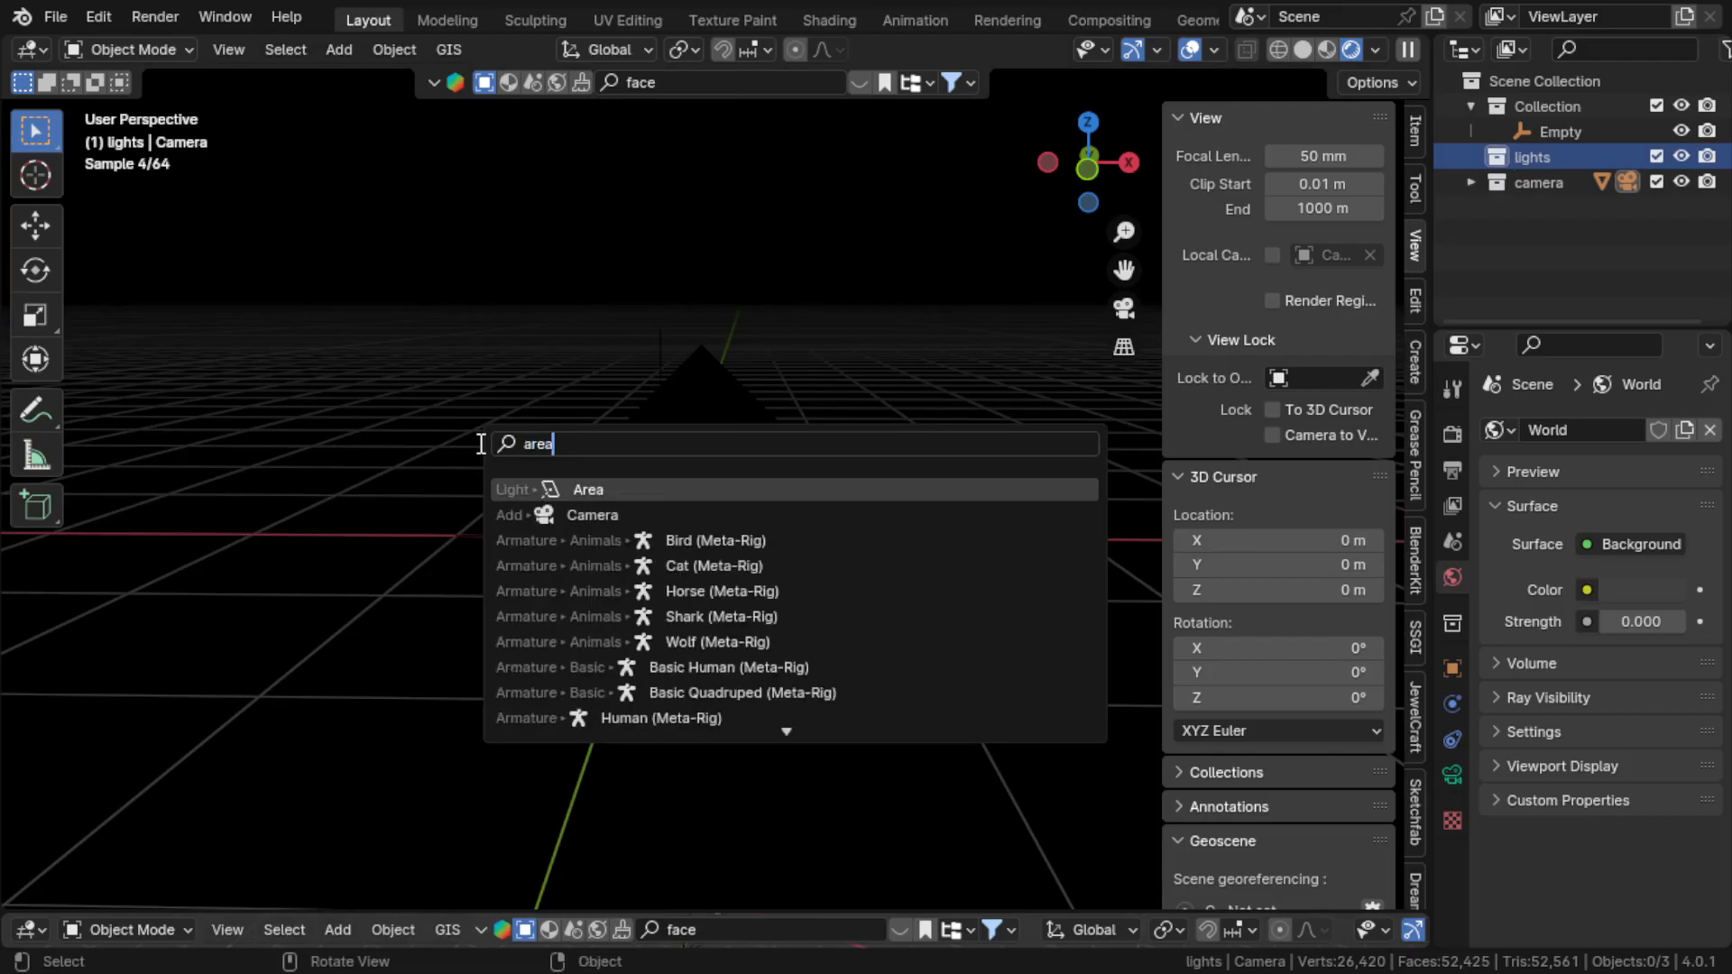
key(Return)
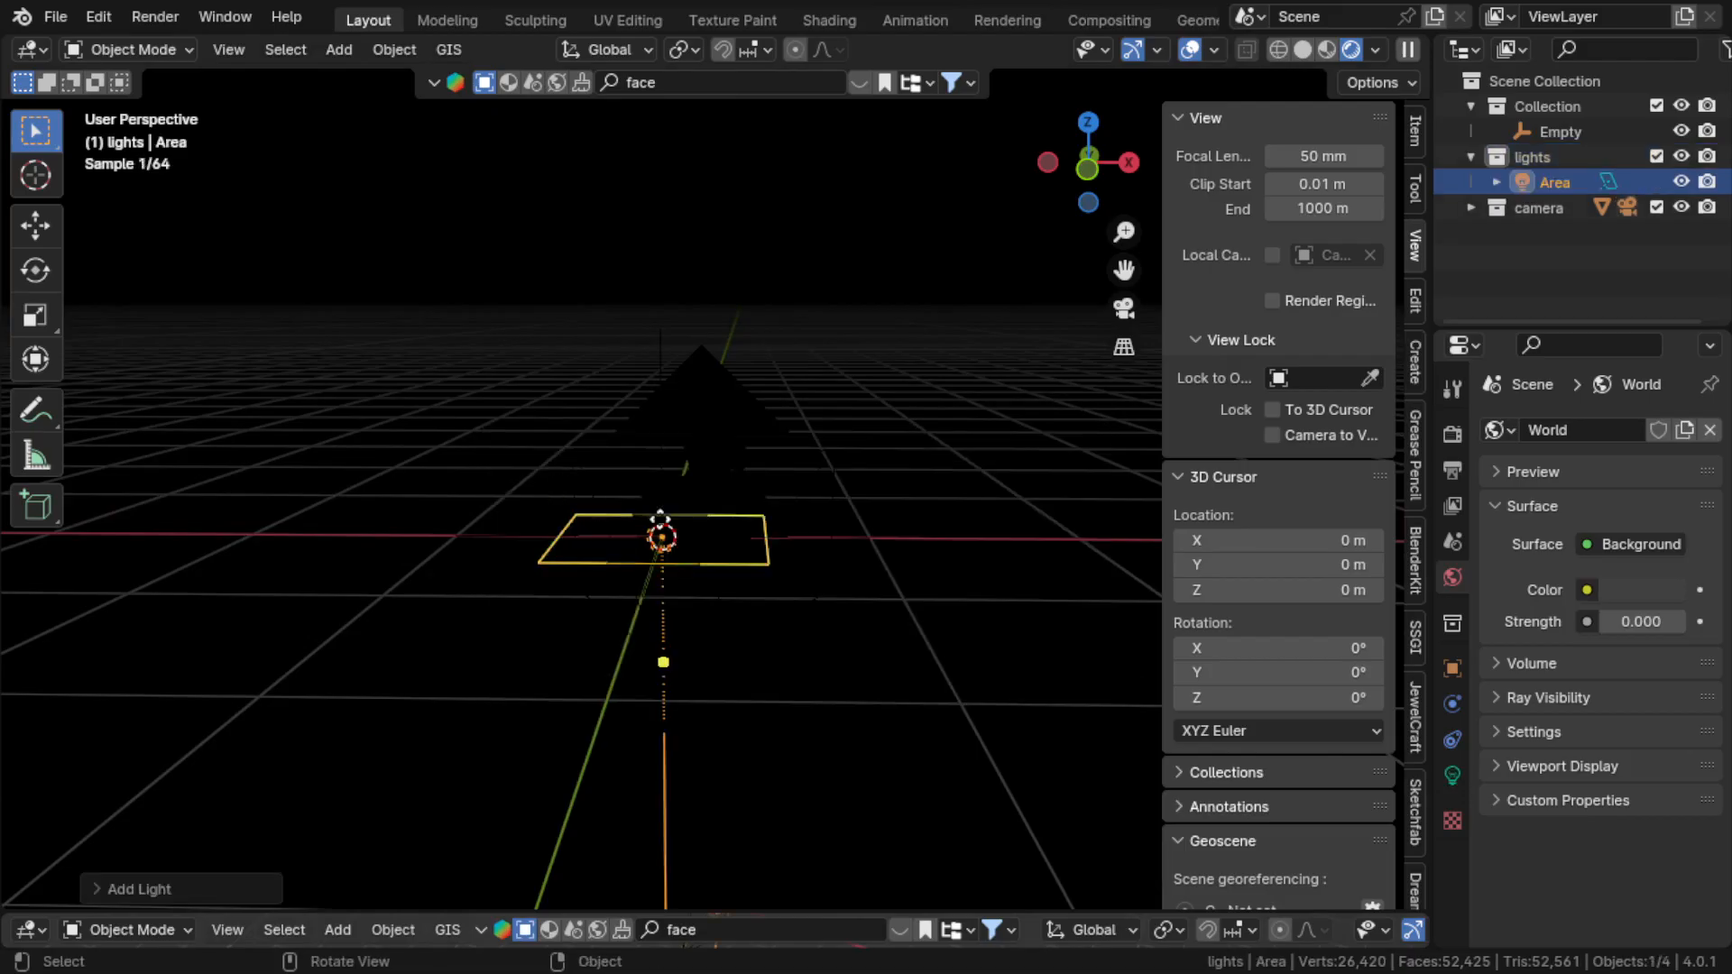
Rotate the area light about the global Y axis so it stands upright and faces the negative X direction
key(r)
key(z)
click(609, 496)
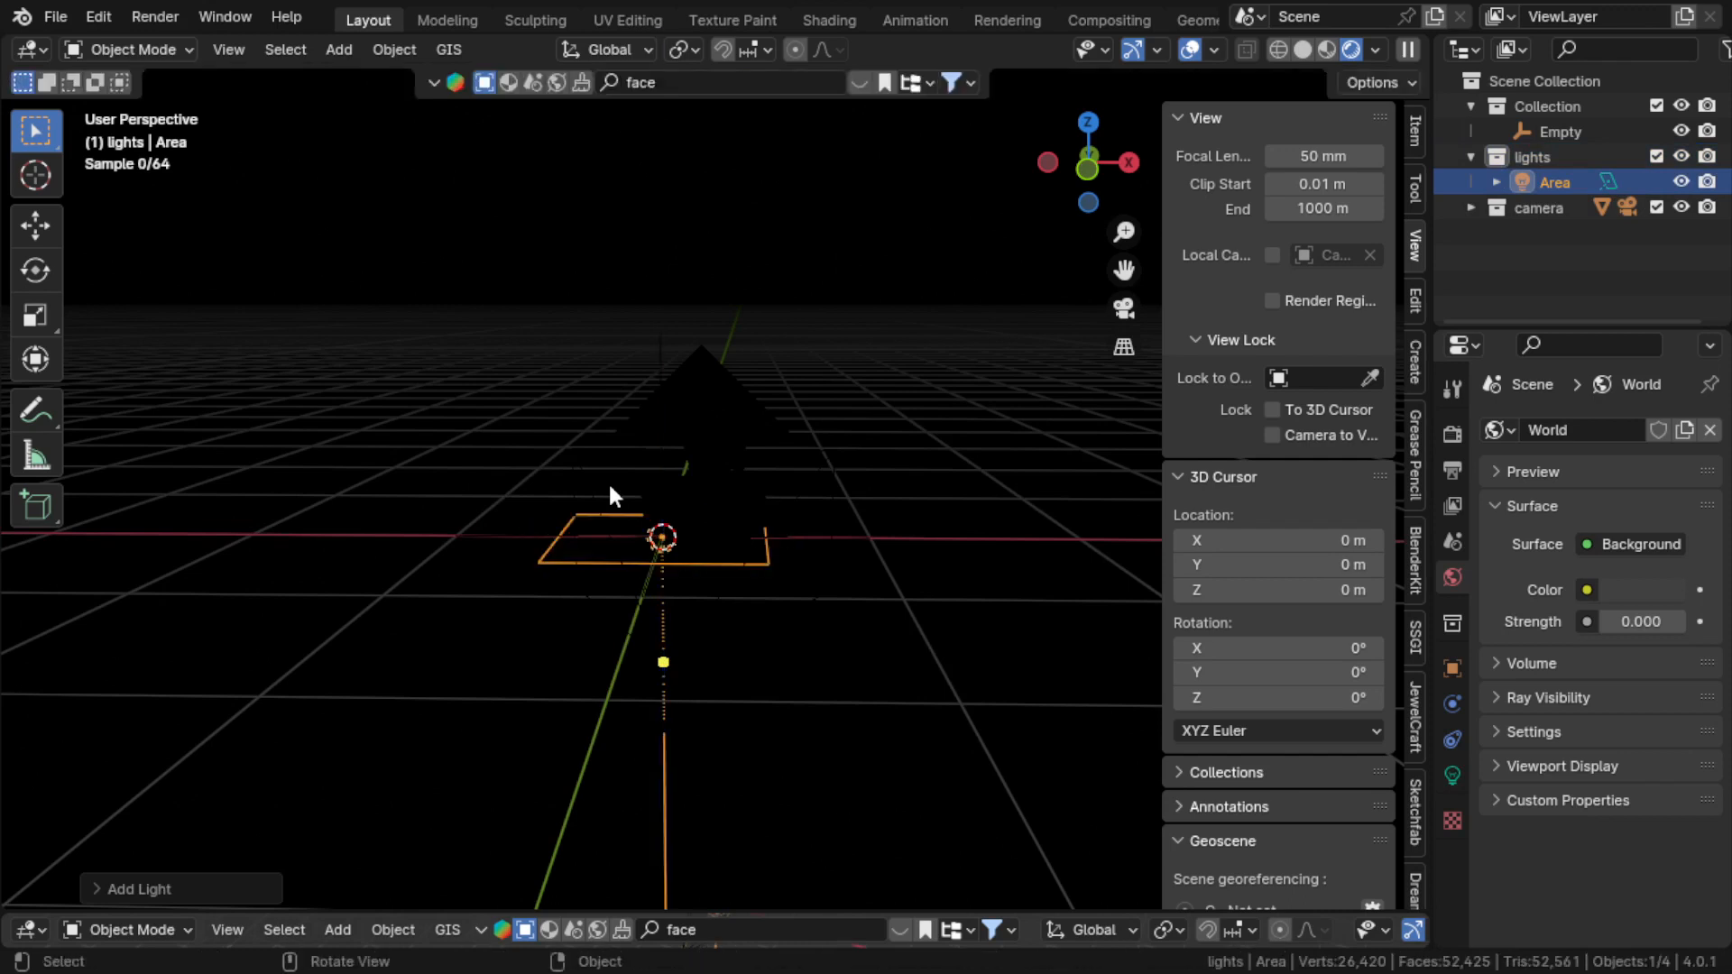
key(r)
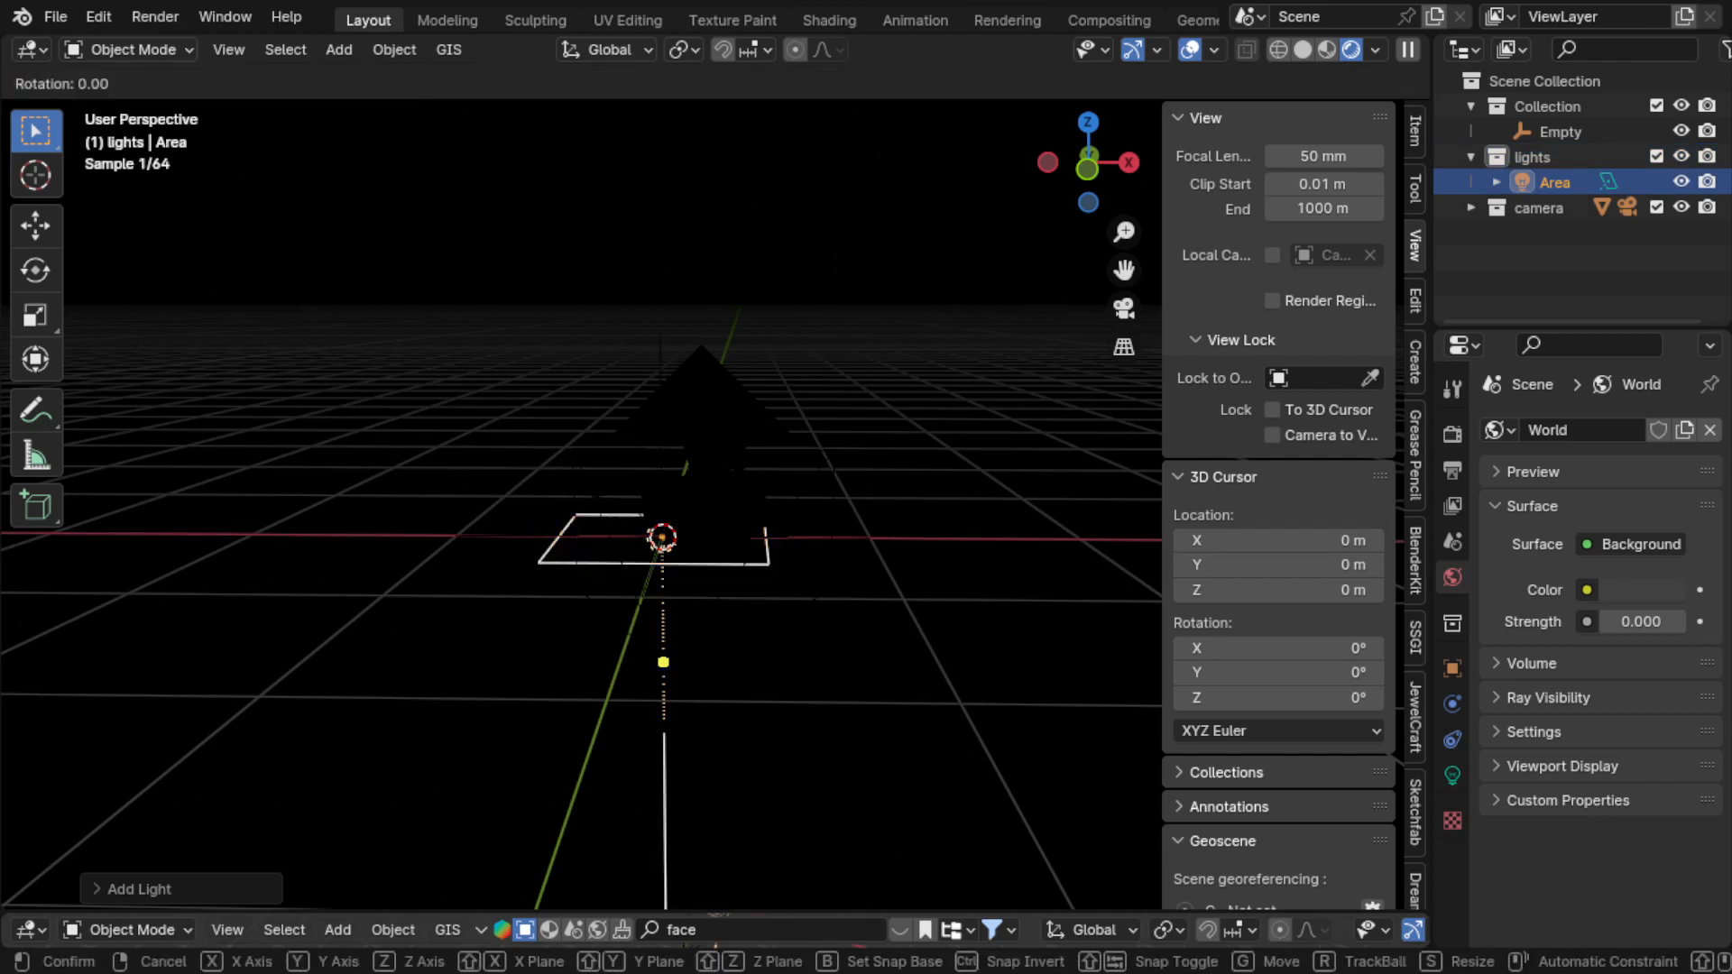
key(x)
key(z)
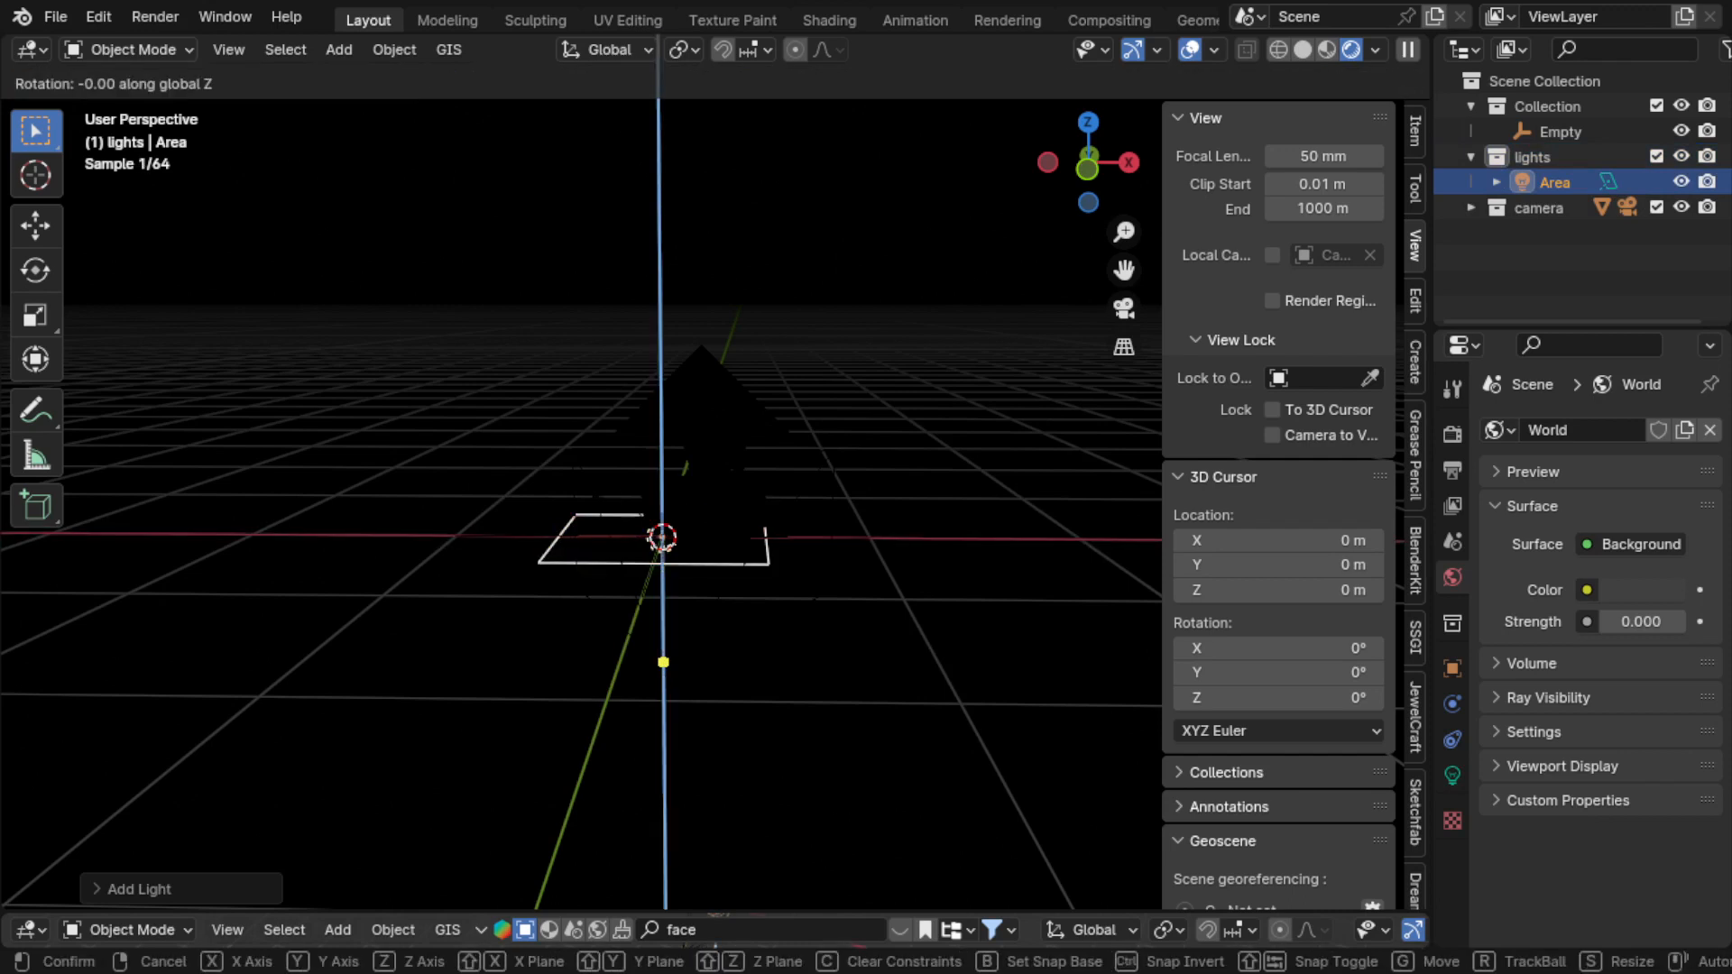
key(y)
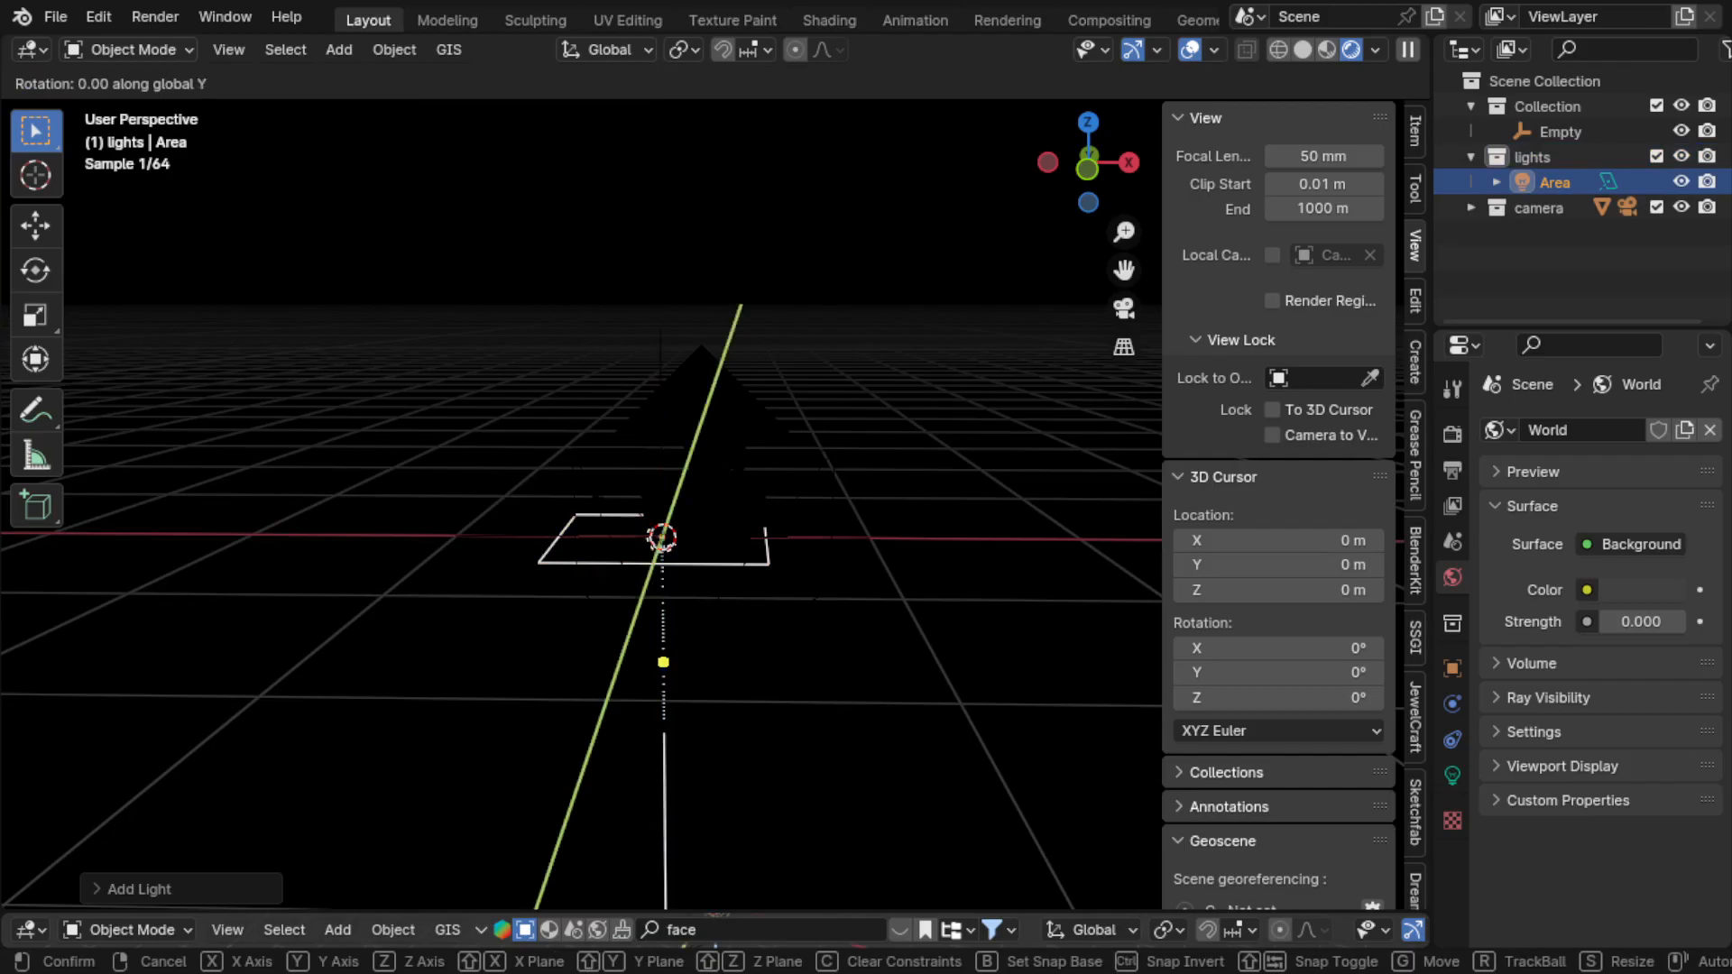
click(608, 480)
Move the area light about 1.1 m along the global X axis, beyond the bust
key(g)
key(x)
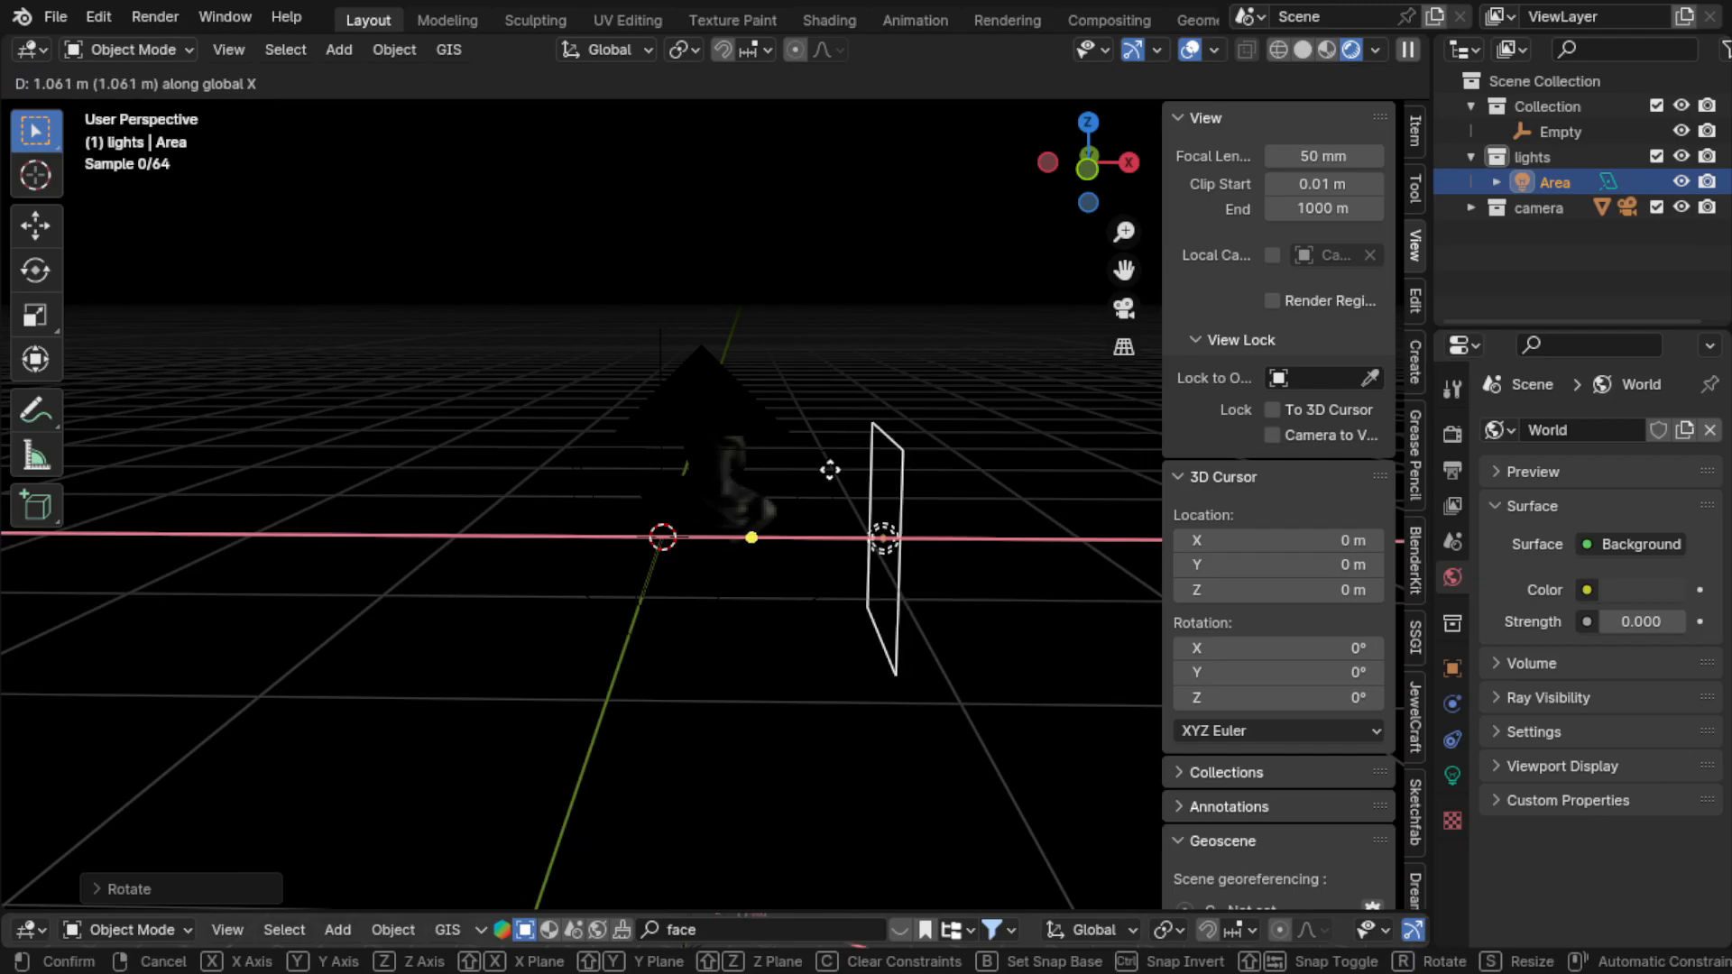
click(844, 477)
scroll(875, 499, up, 3)
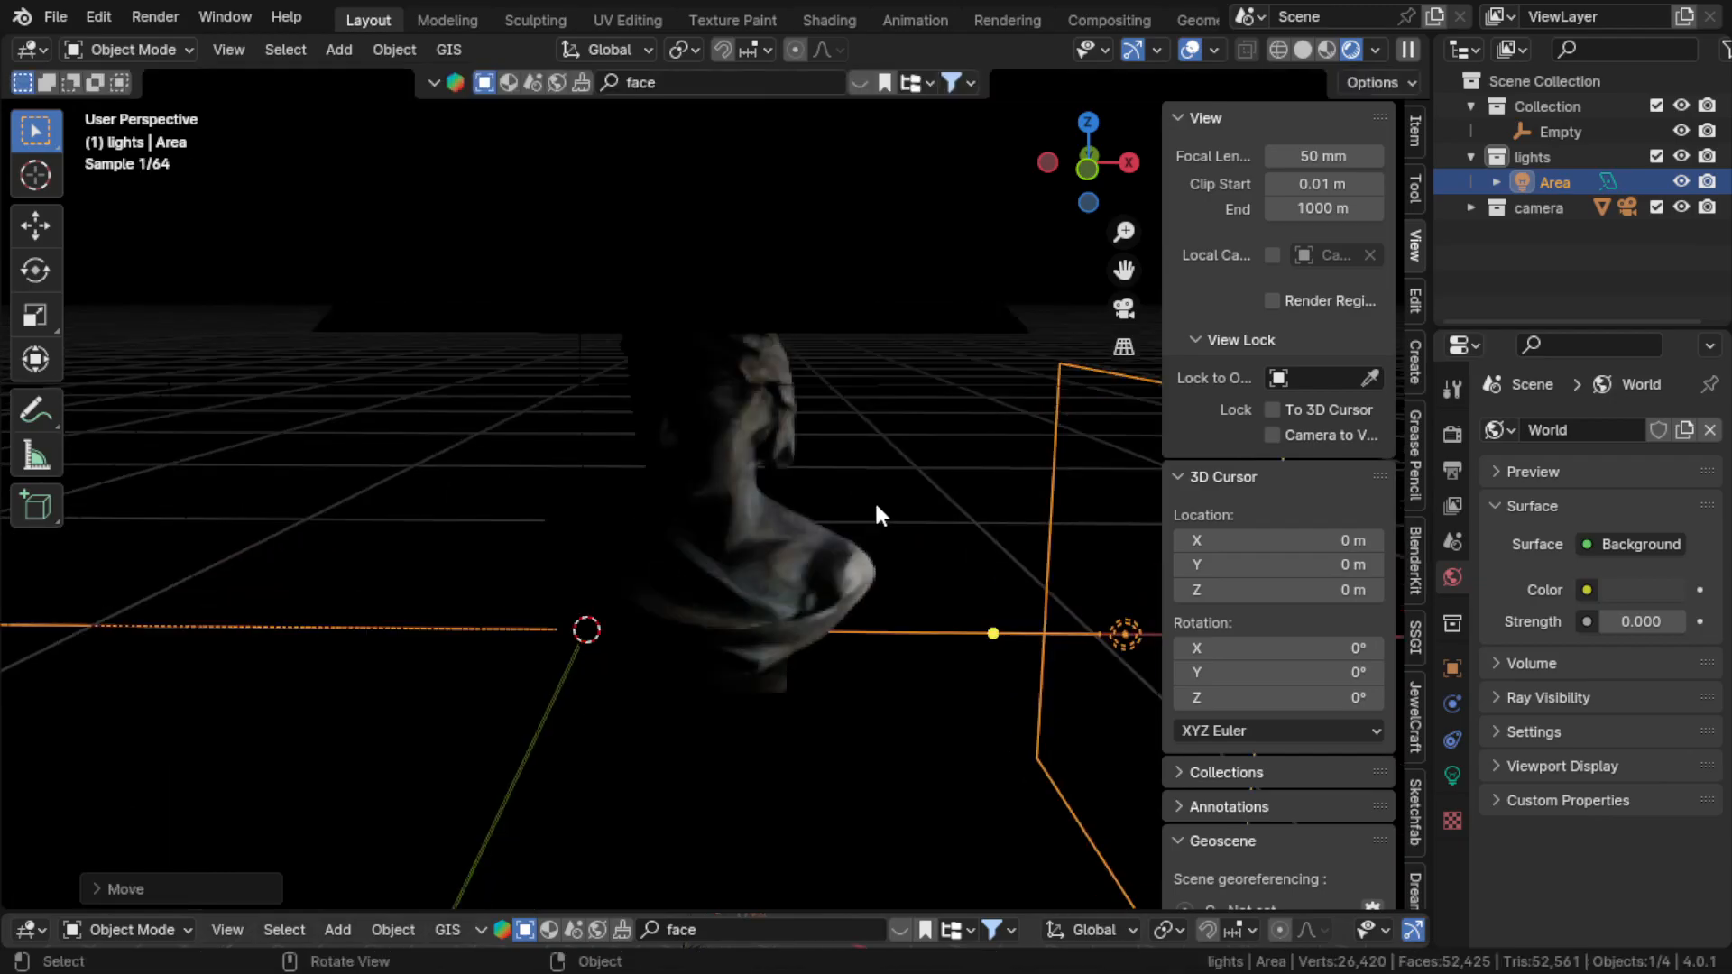
scroll(874, 500, down, 4)
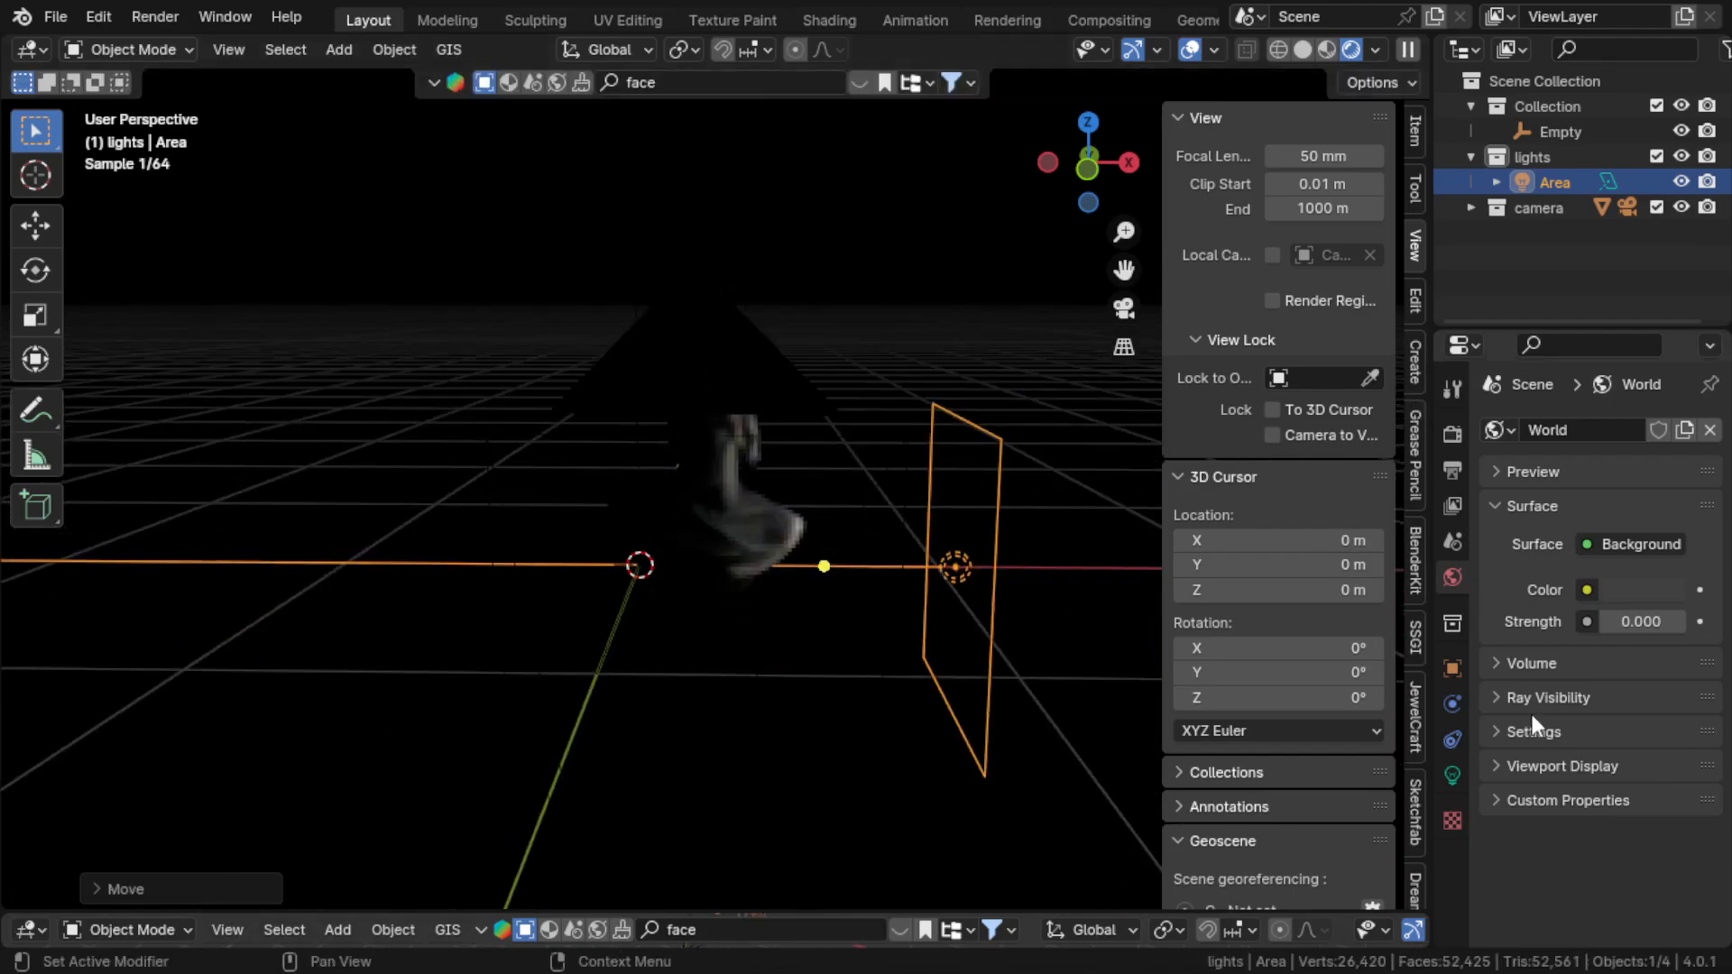
Duplicate the area light in place and set the duplicate's power to 100 W
key(shift+d)
right_click(915, 606)
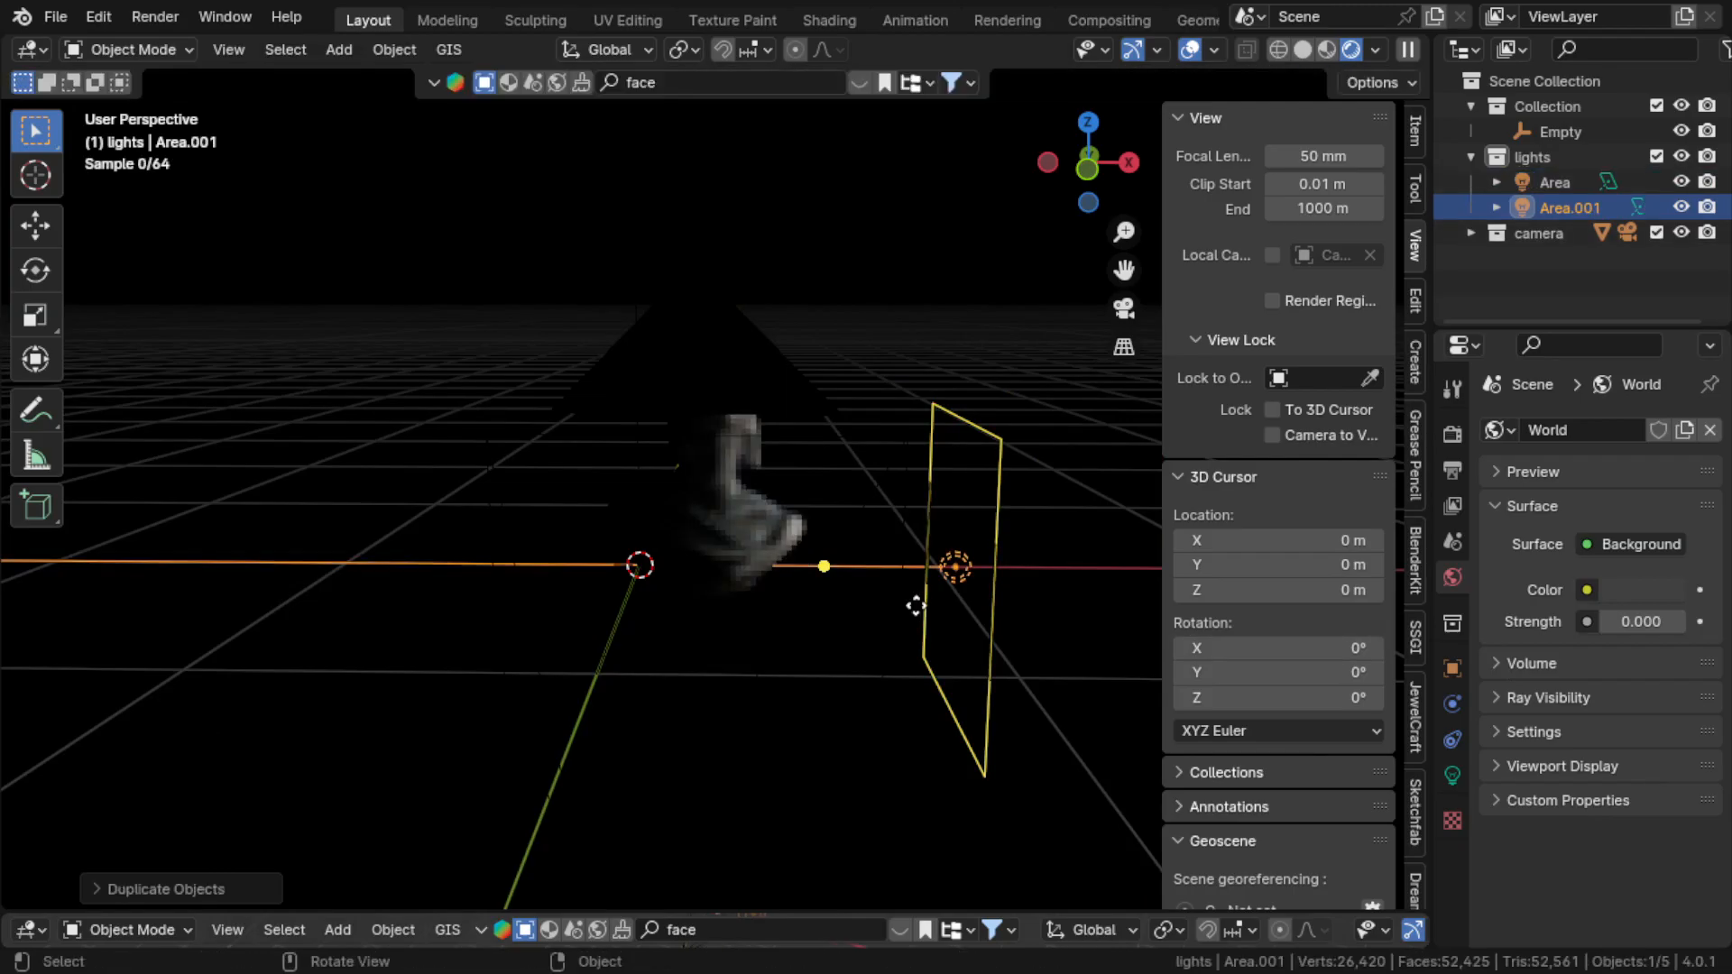
click(1451, 775)
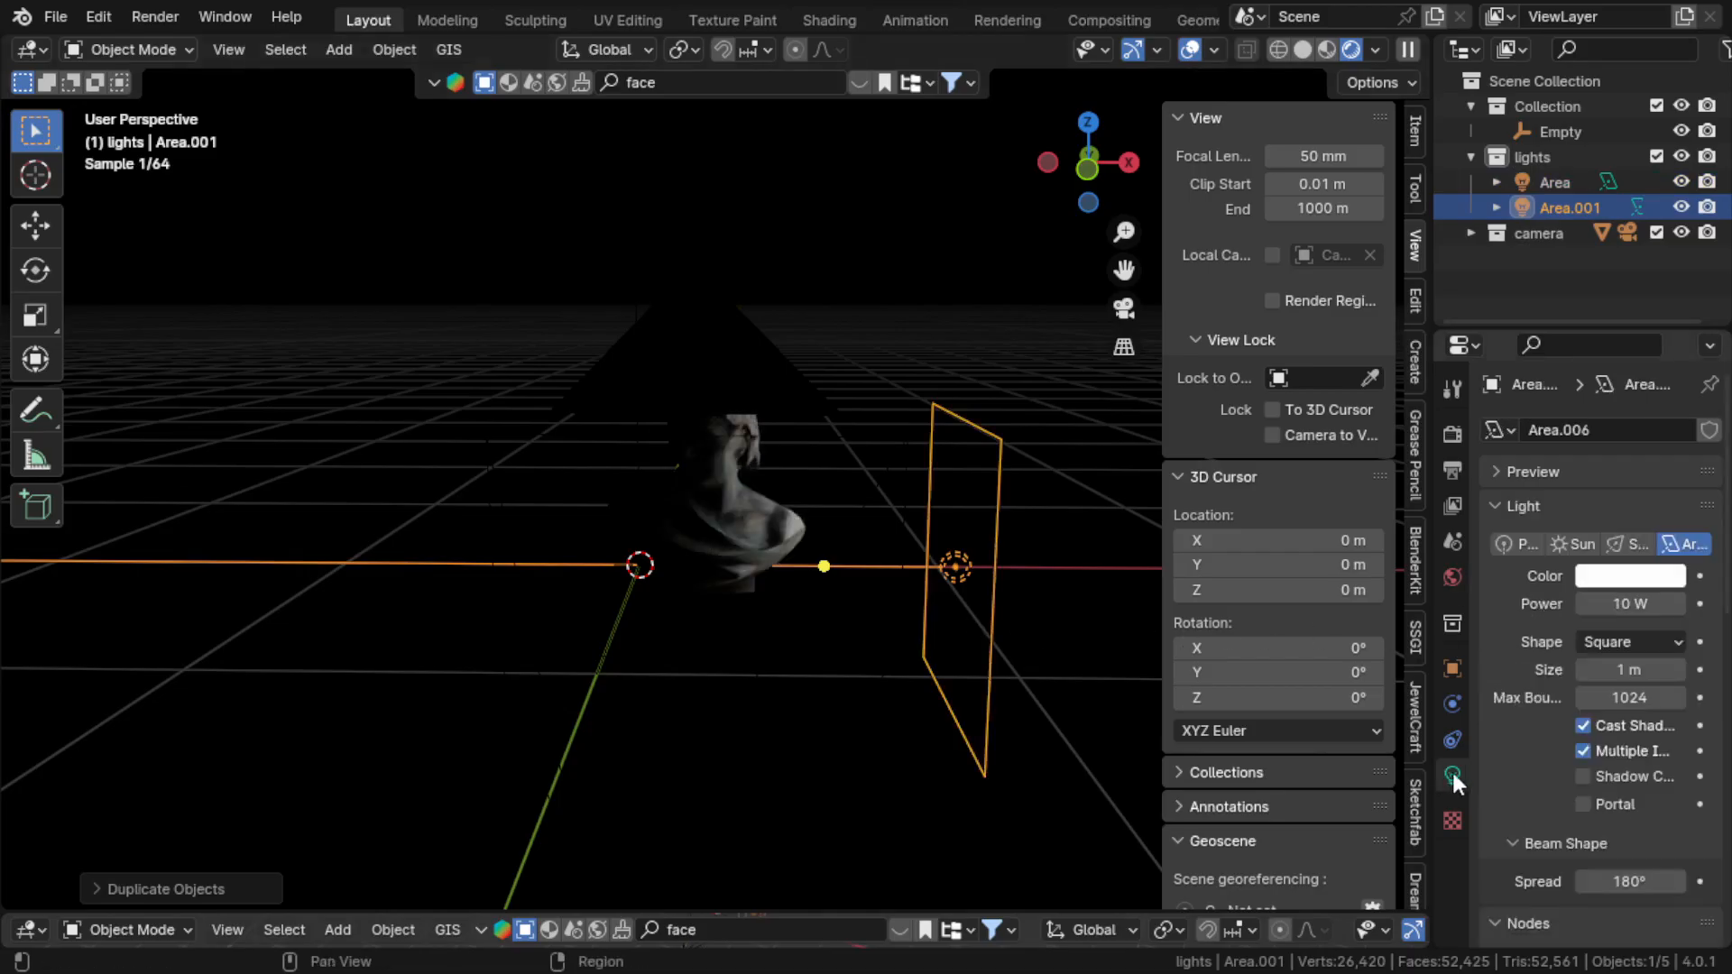
click(1619, 604)
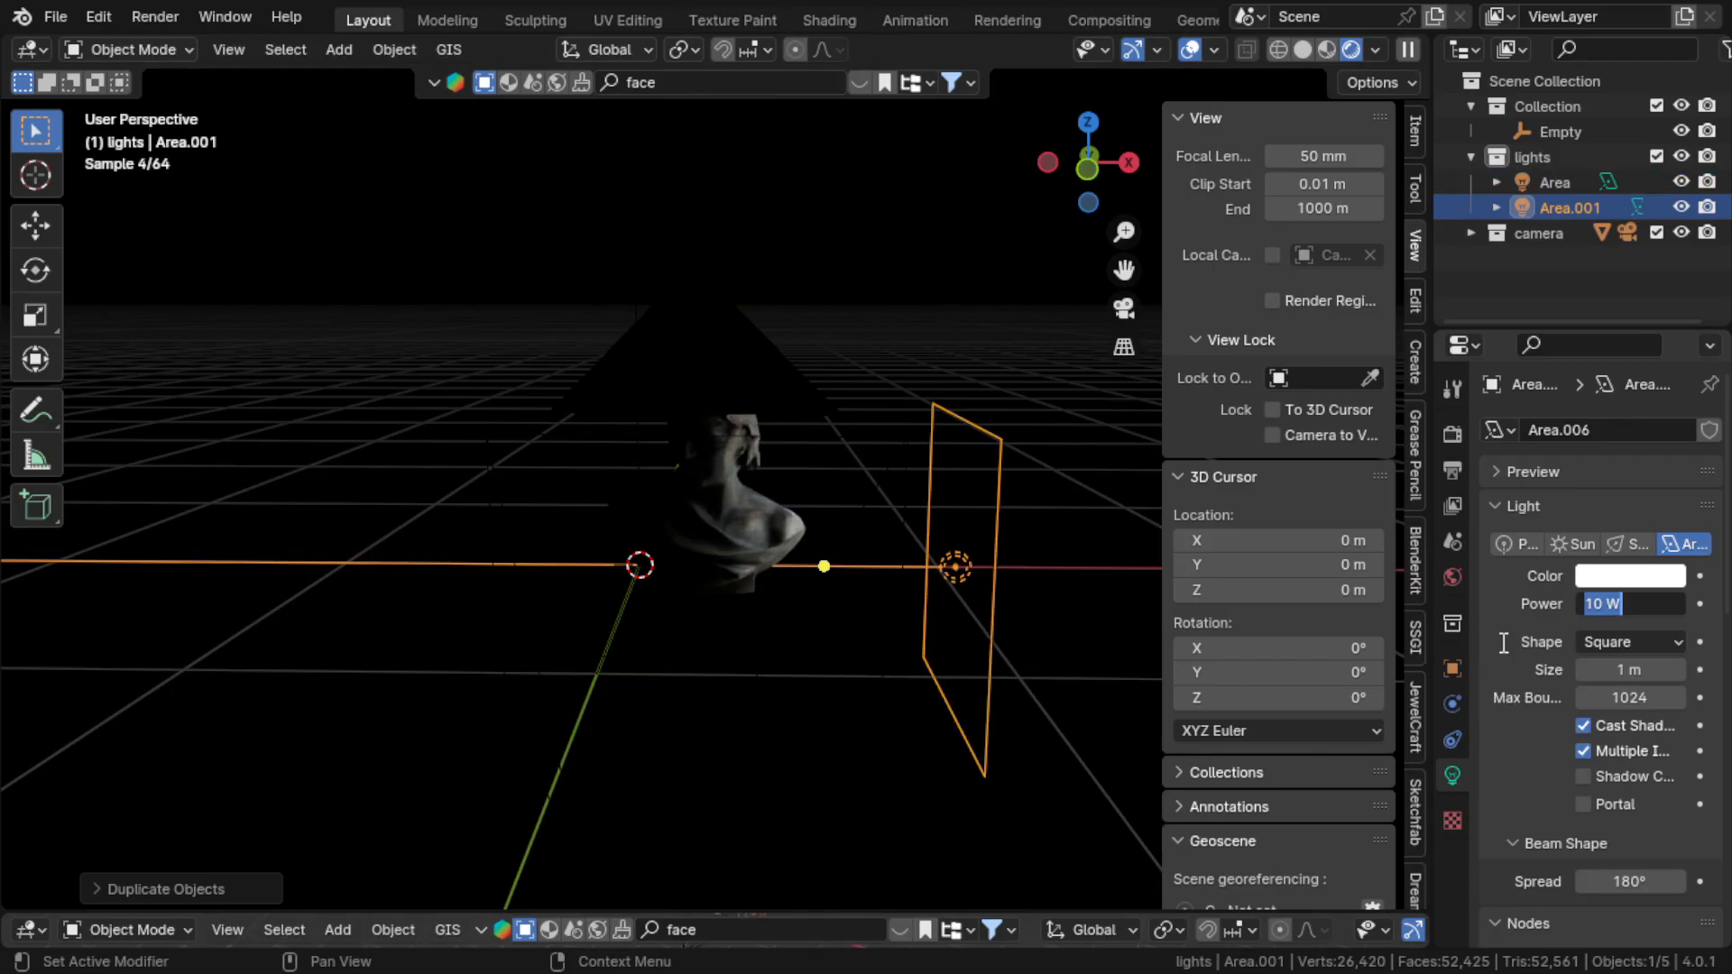
text(100)
key(Return)
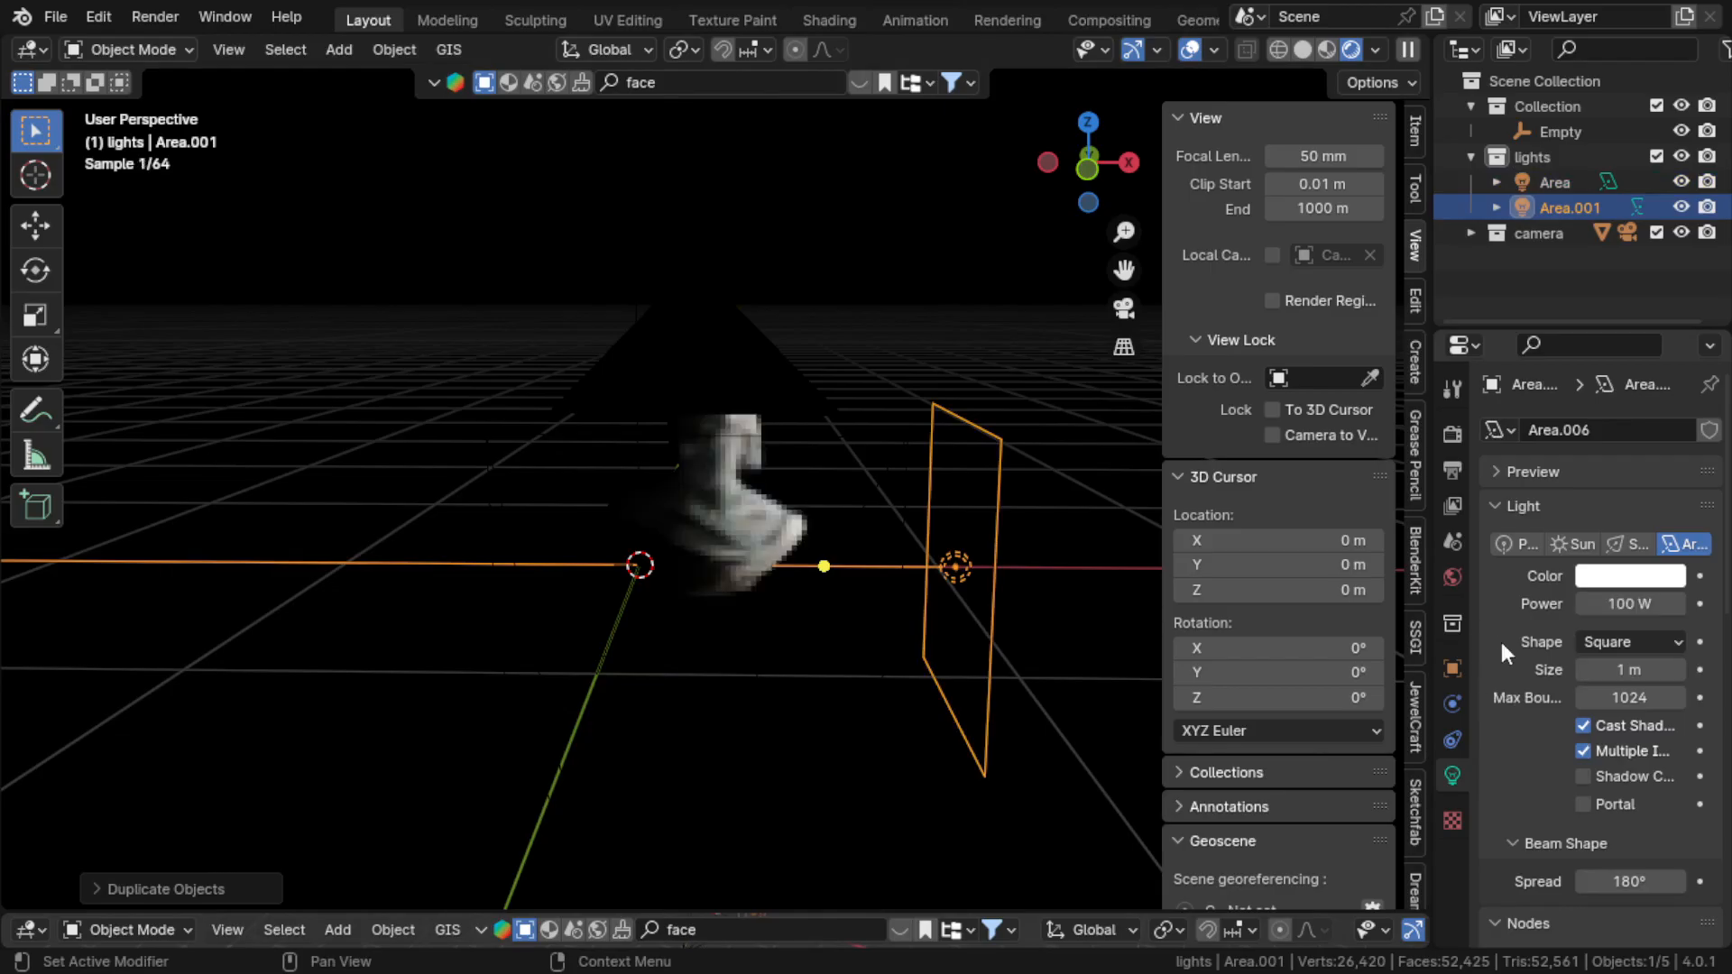
Rotate the duplicate area light about the global Z axis so it faces away from the bust
click(943, 610)
middle_drag(828, 611, 855, 663)
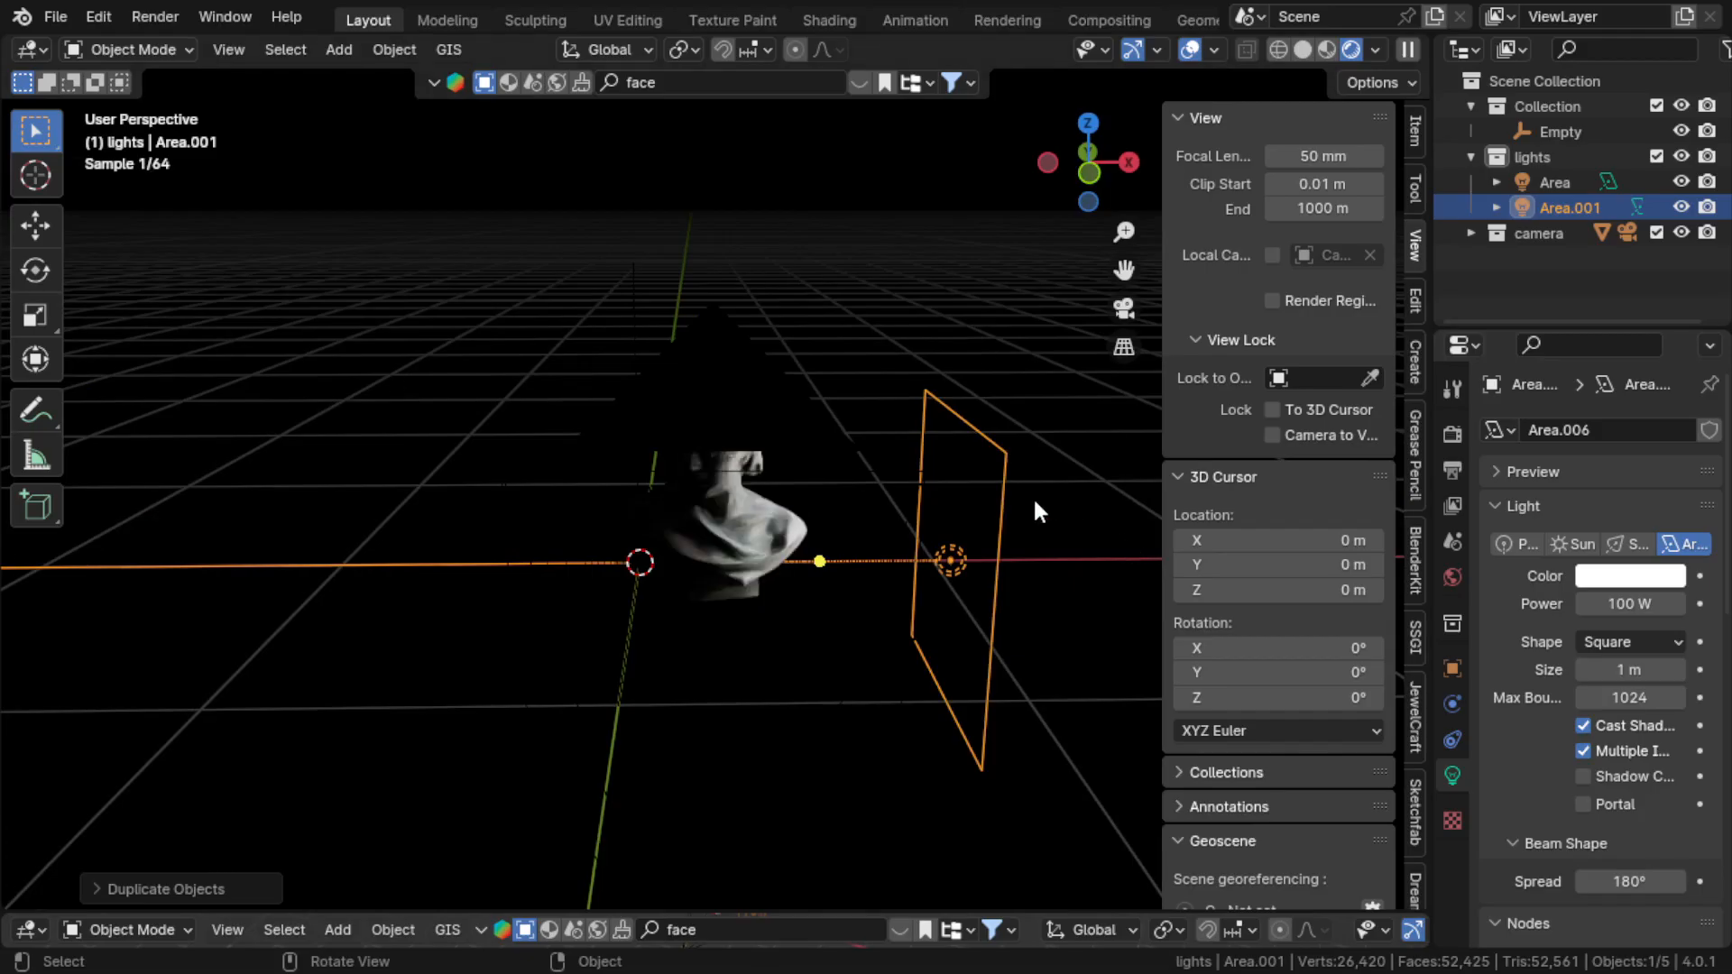
key(r)
key(z)
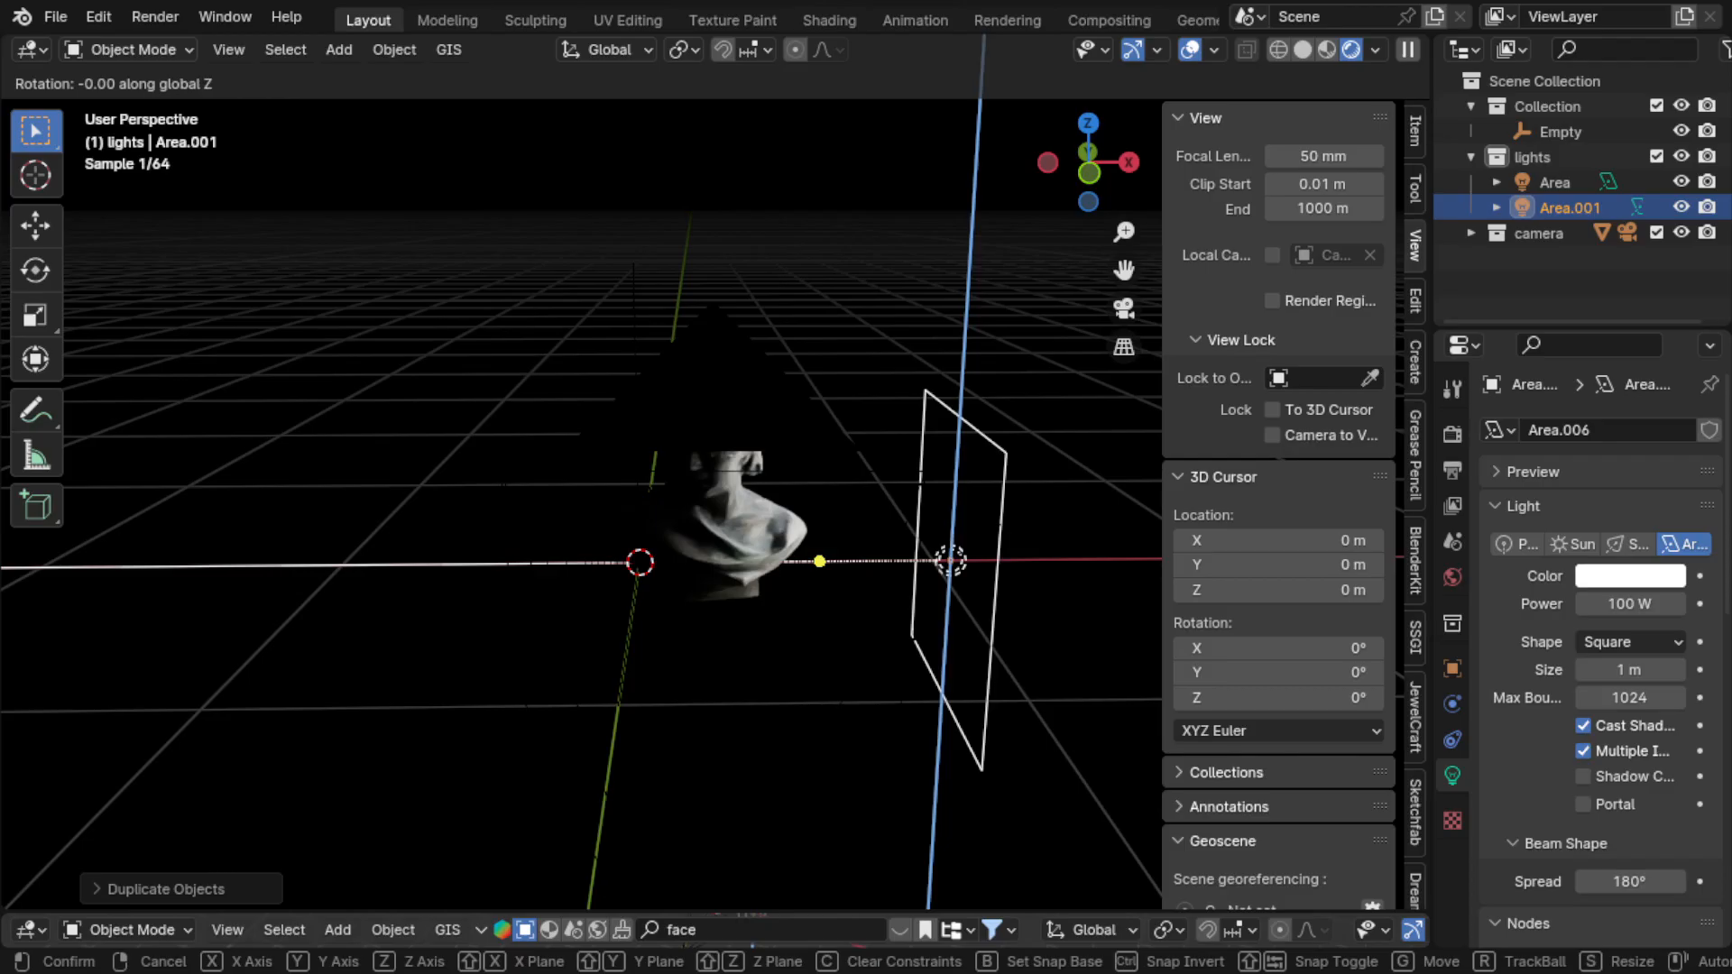
key(Return)
Move the duplicate area light about 2.2 m along the negative global X axis, to the opposite side of the bust
key(g)
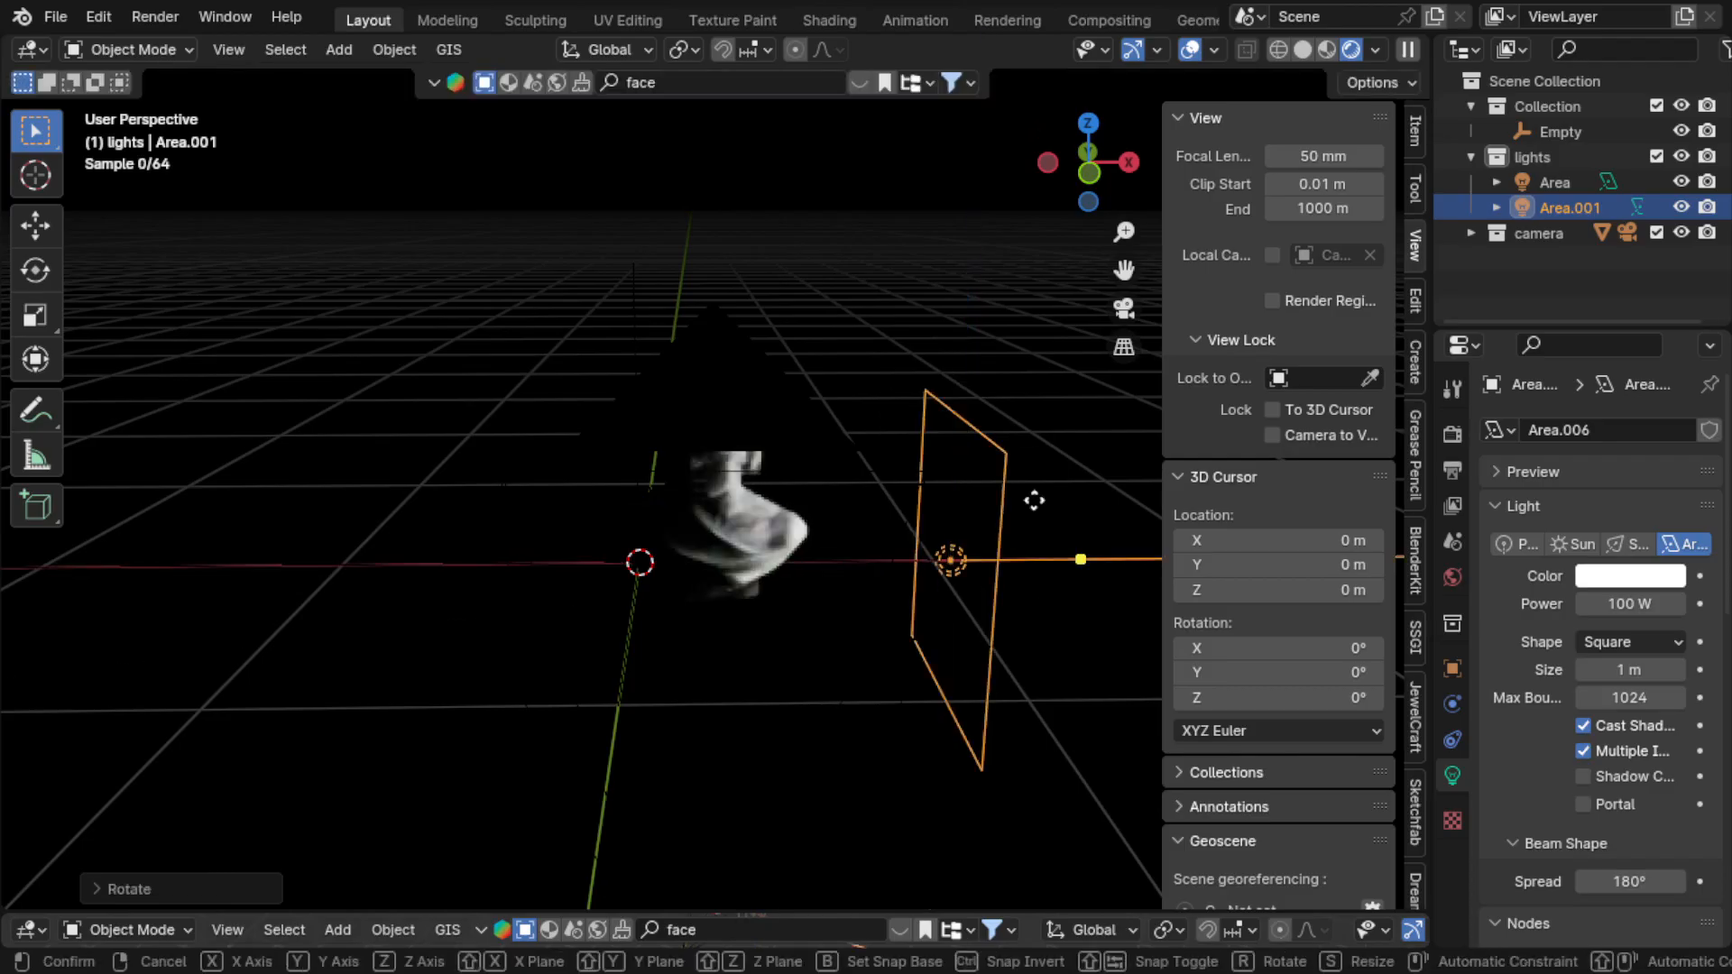
key(z)
key(y)
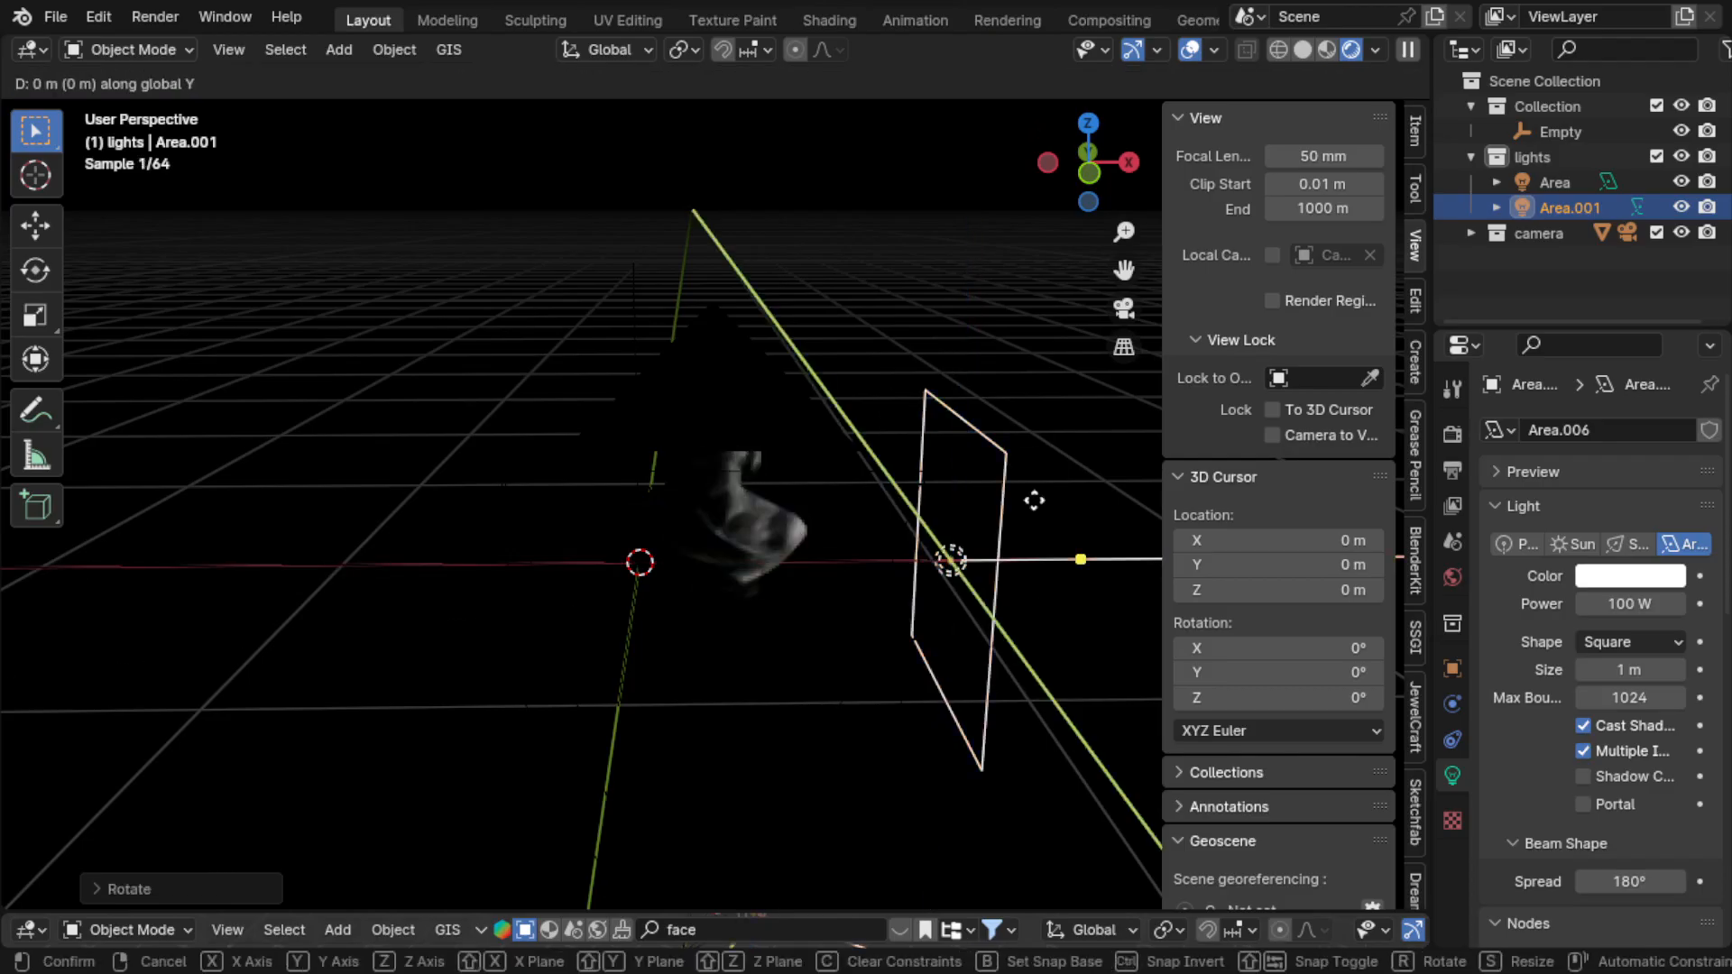
key(x)
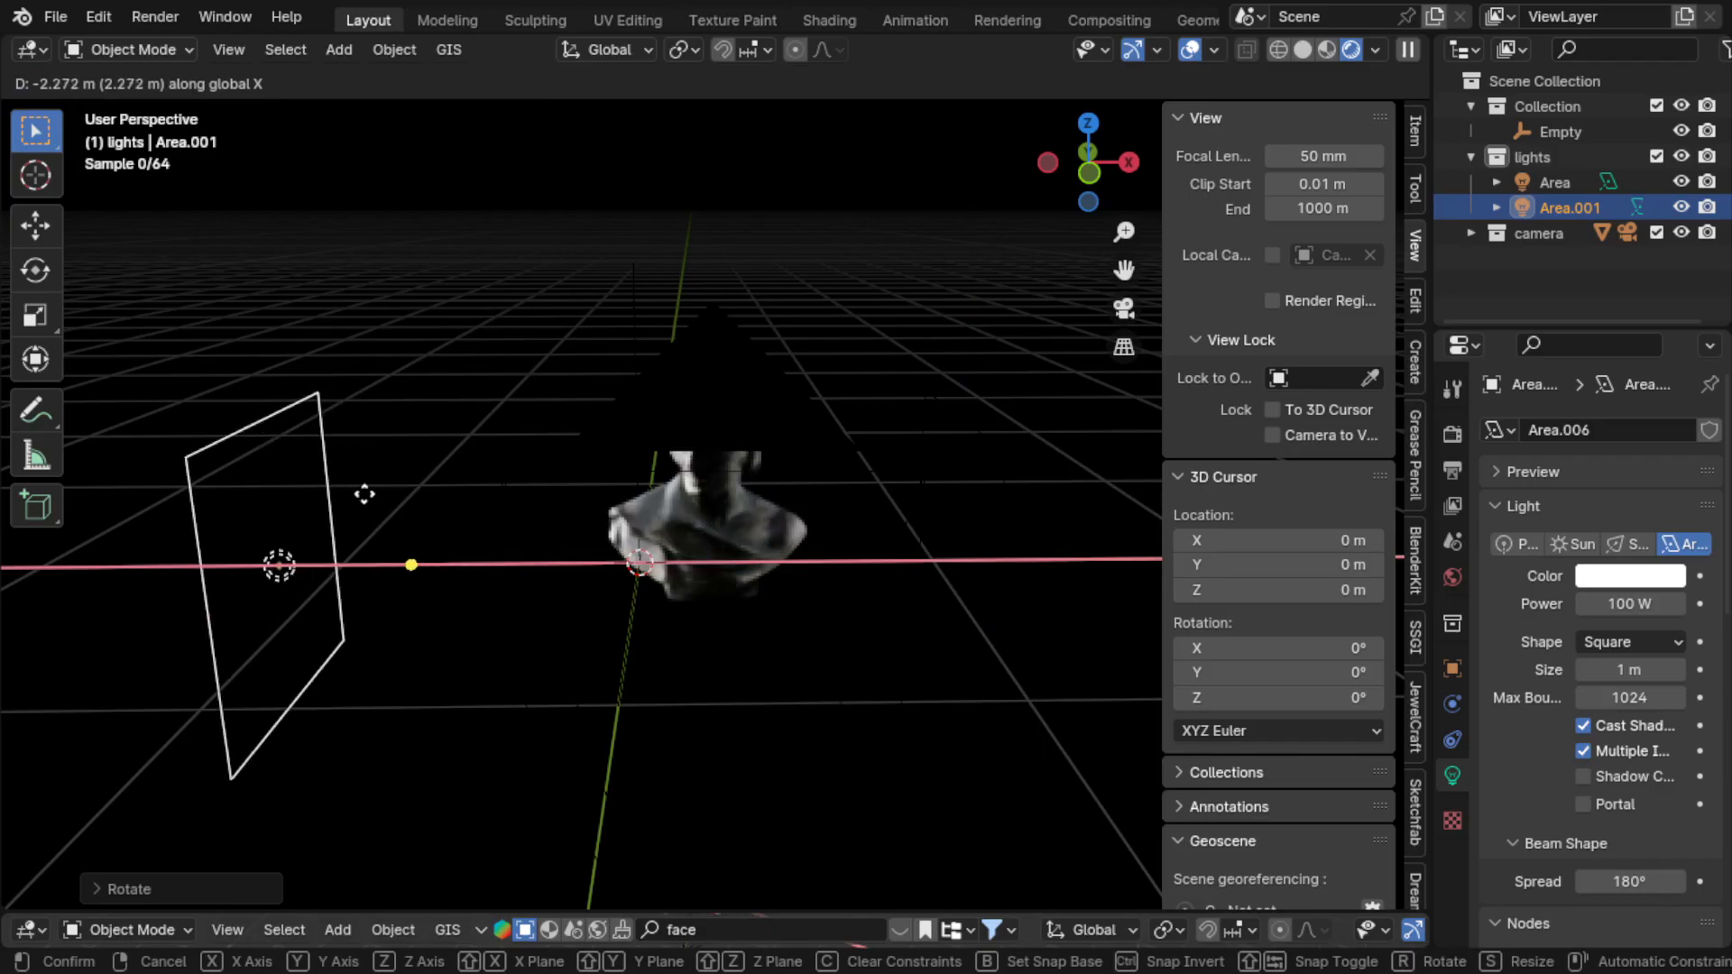
click(387, 506)
Select the original area light and set its power to 100 W
drag(888, 271, 1041, 544)
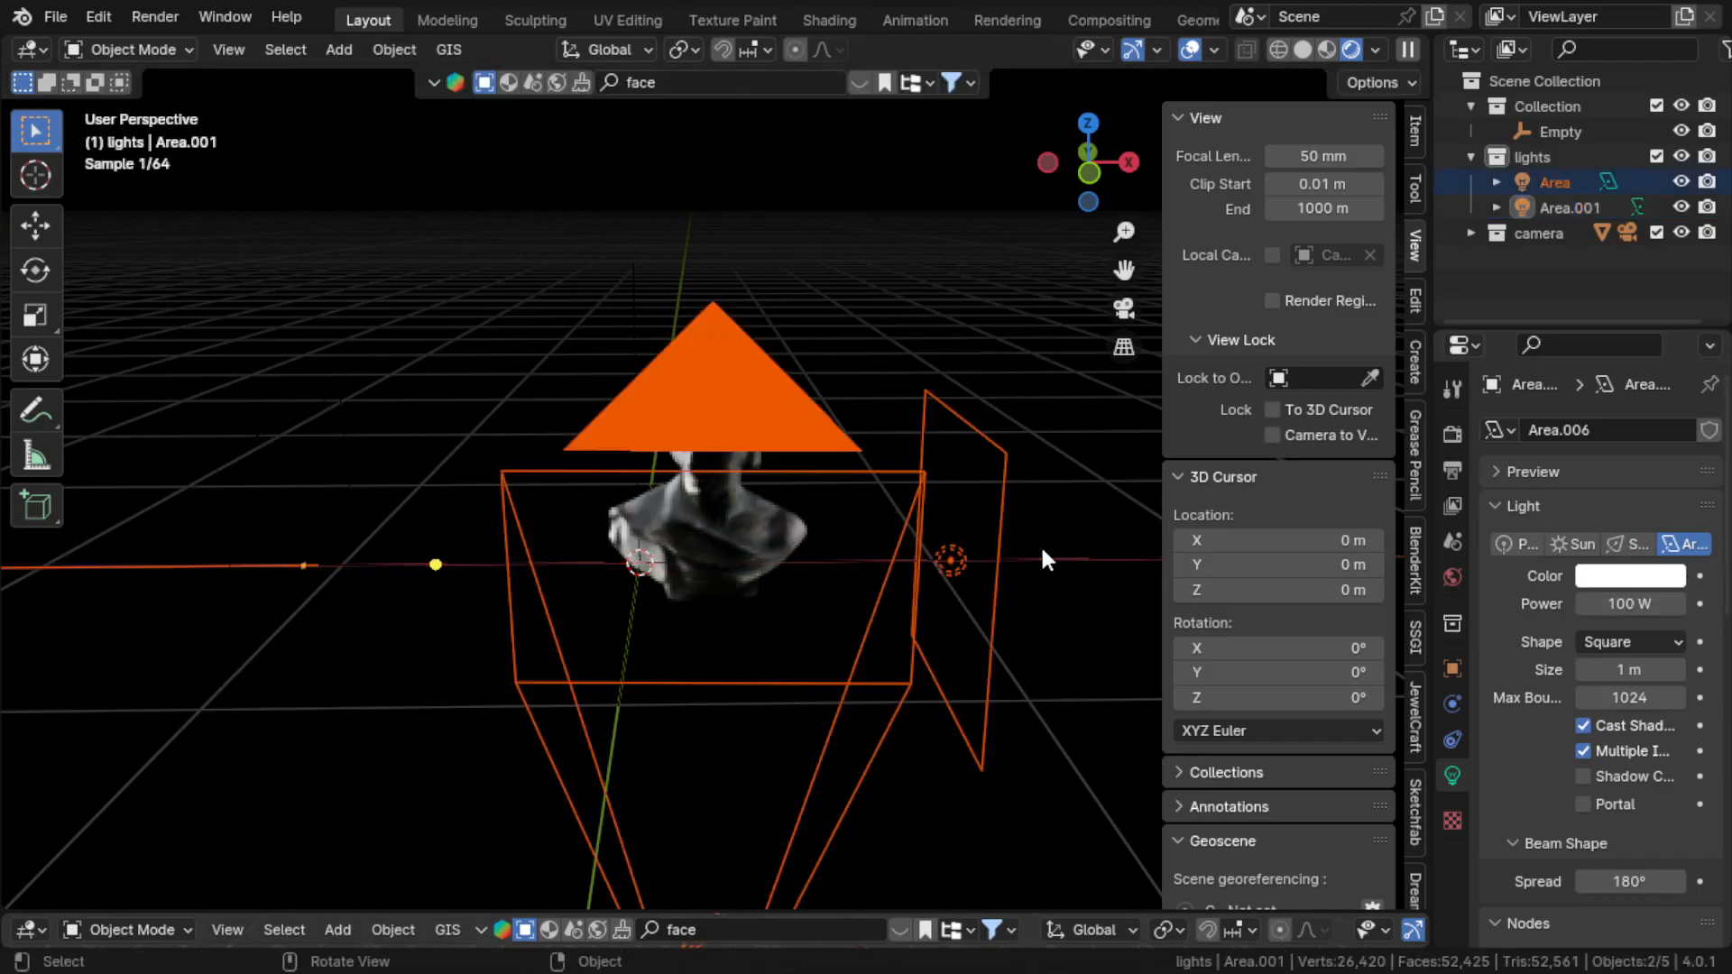
click(989, 462)
click(1009, 468)
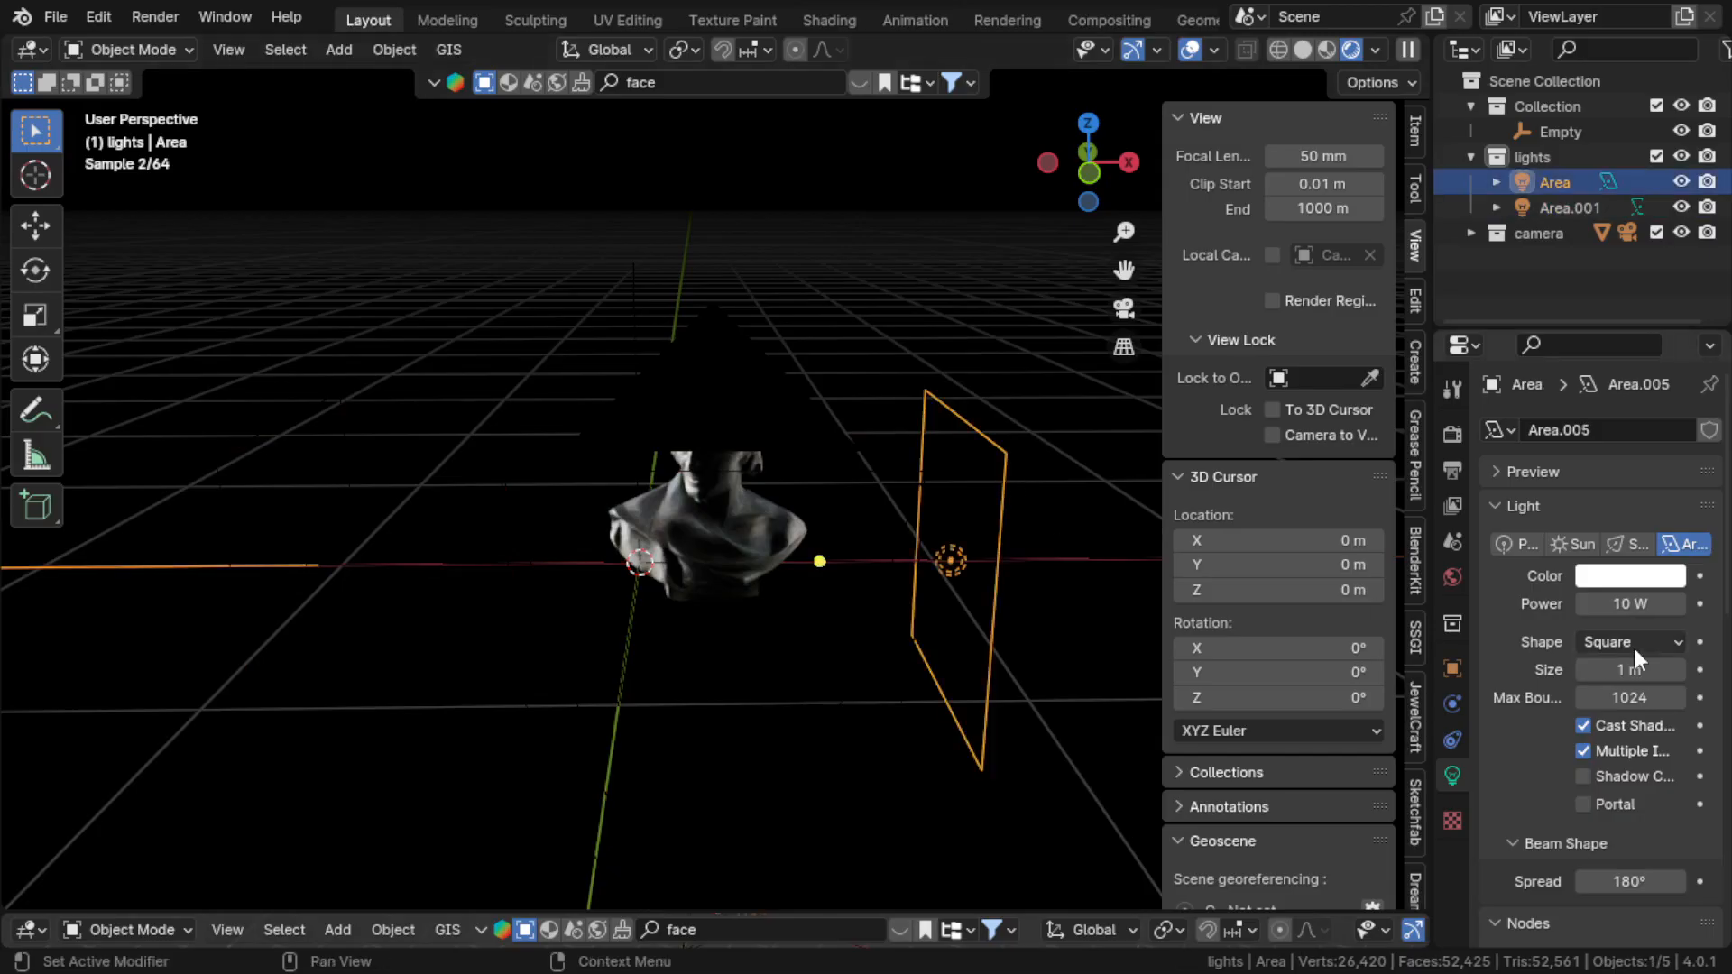
click(1660, 603)
text(10)
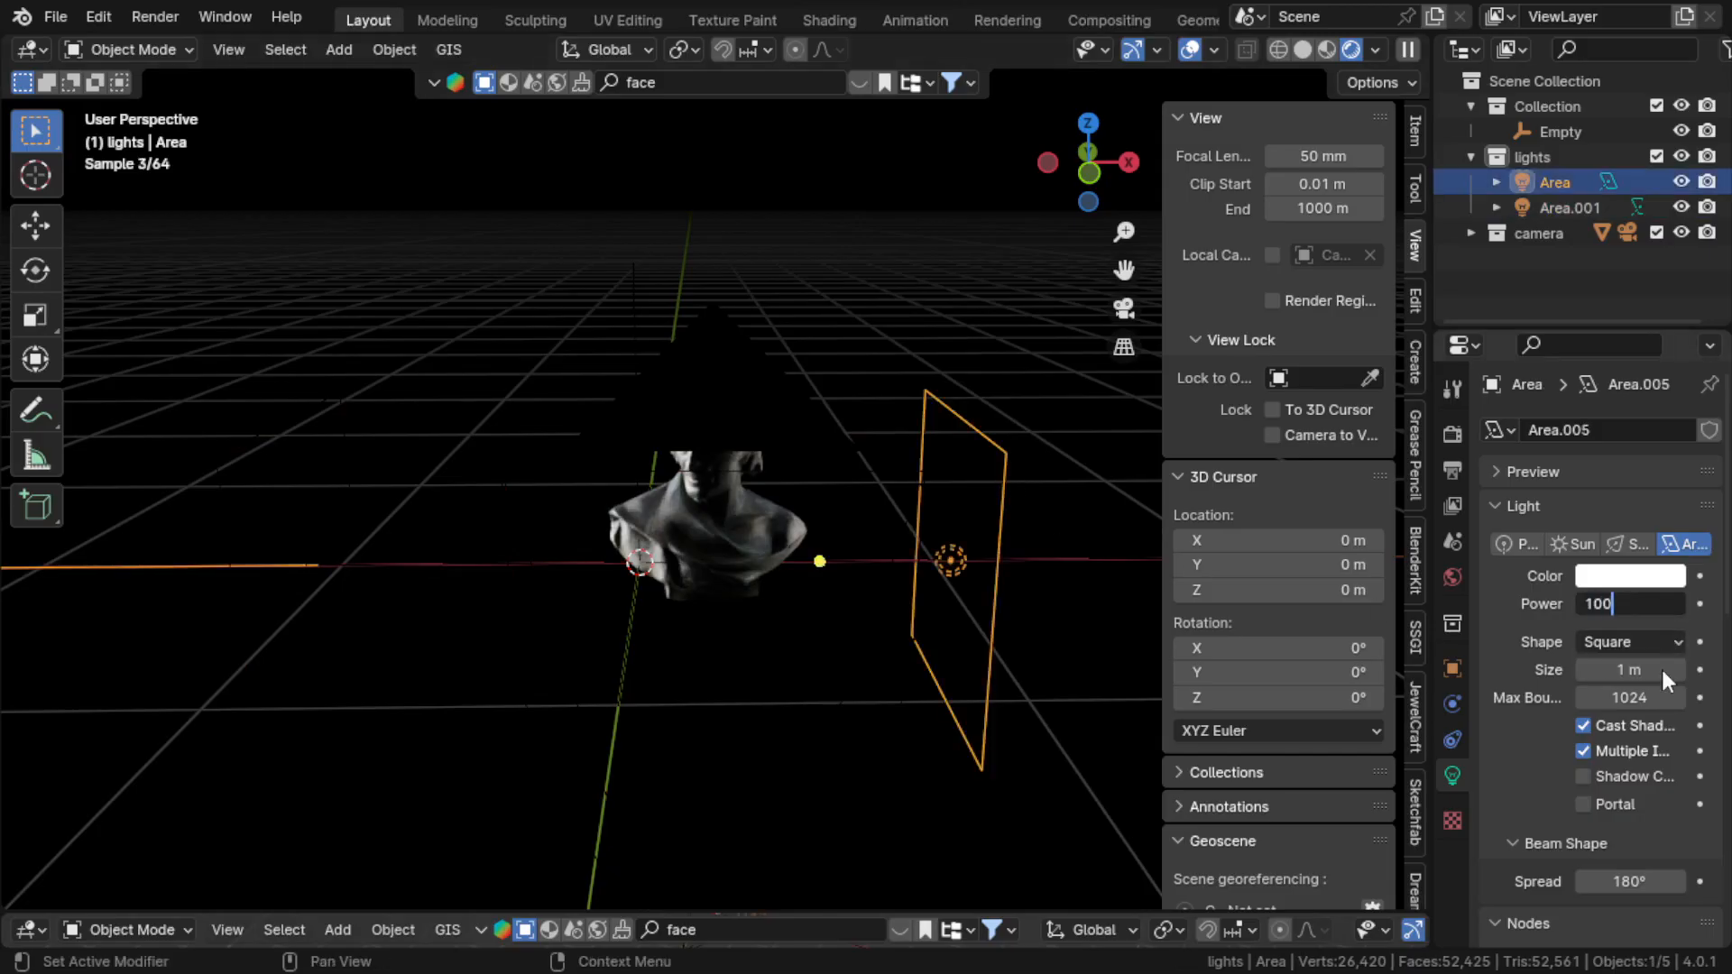
text(0)
key(Return)
Select the duplicate area light on the negative X side and set its color to a saturated turquoise green
shift+drag(285, 380, 456, 628)
click(540, 550)
middle_drag(539, 550, 542, 496)
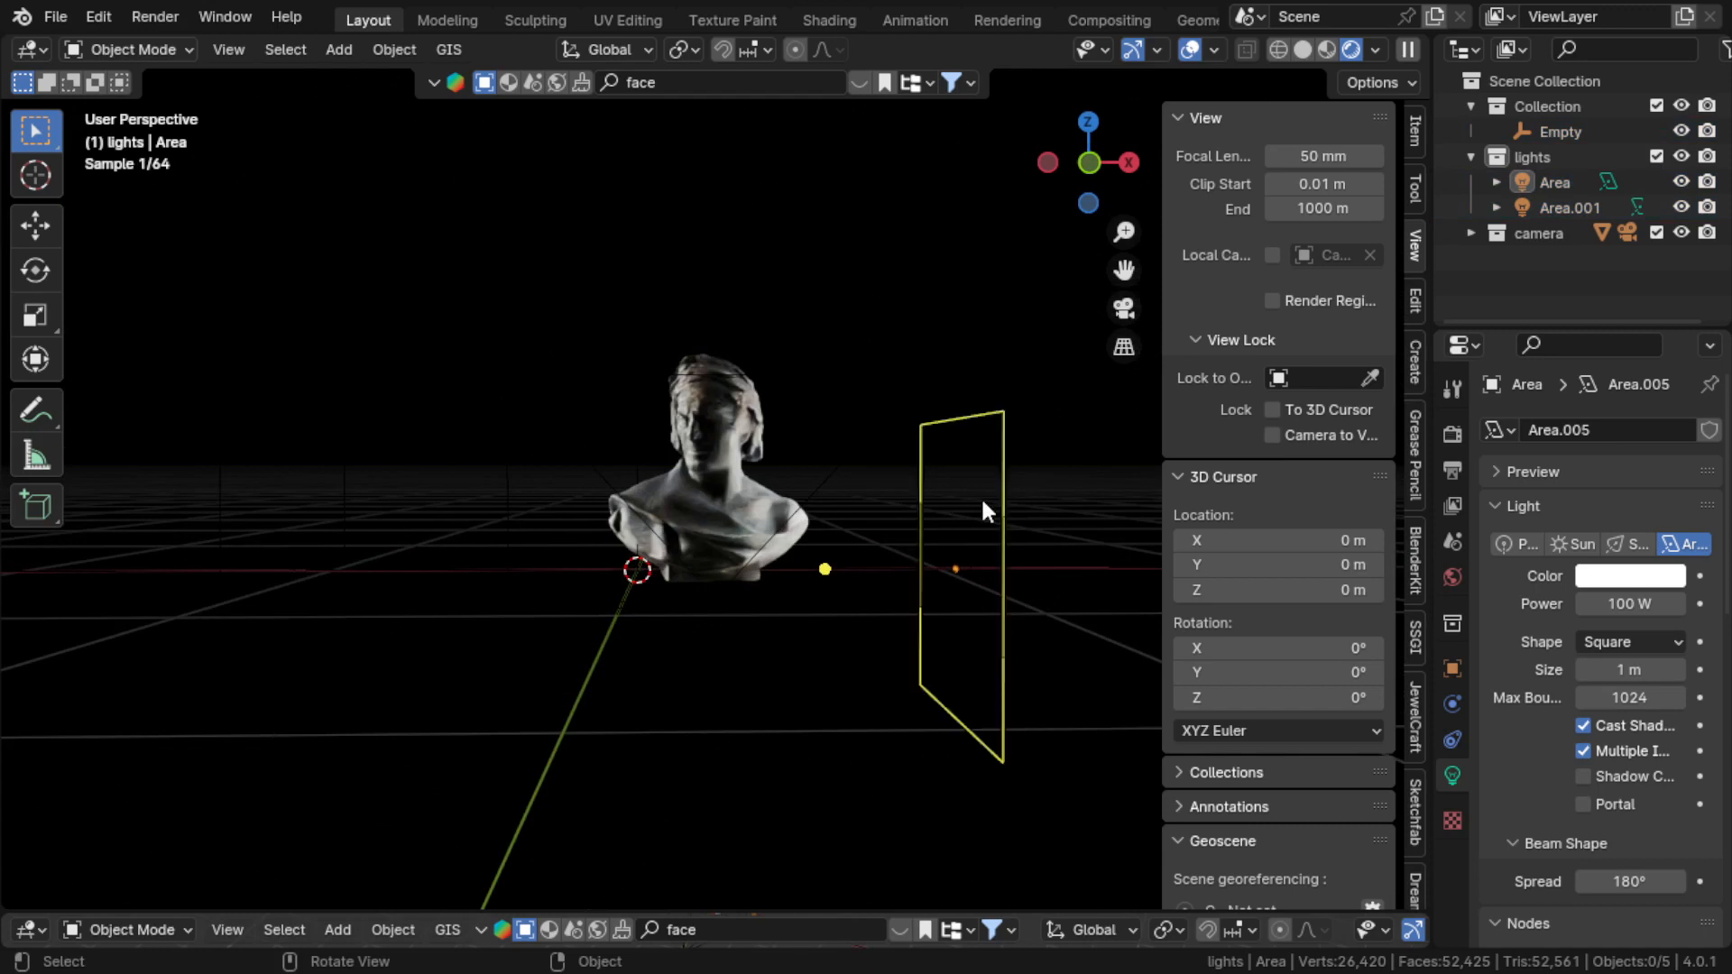
click(223, 510)
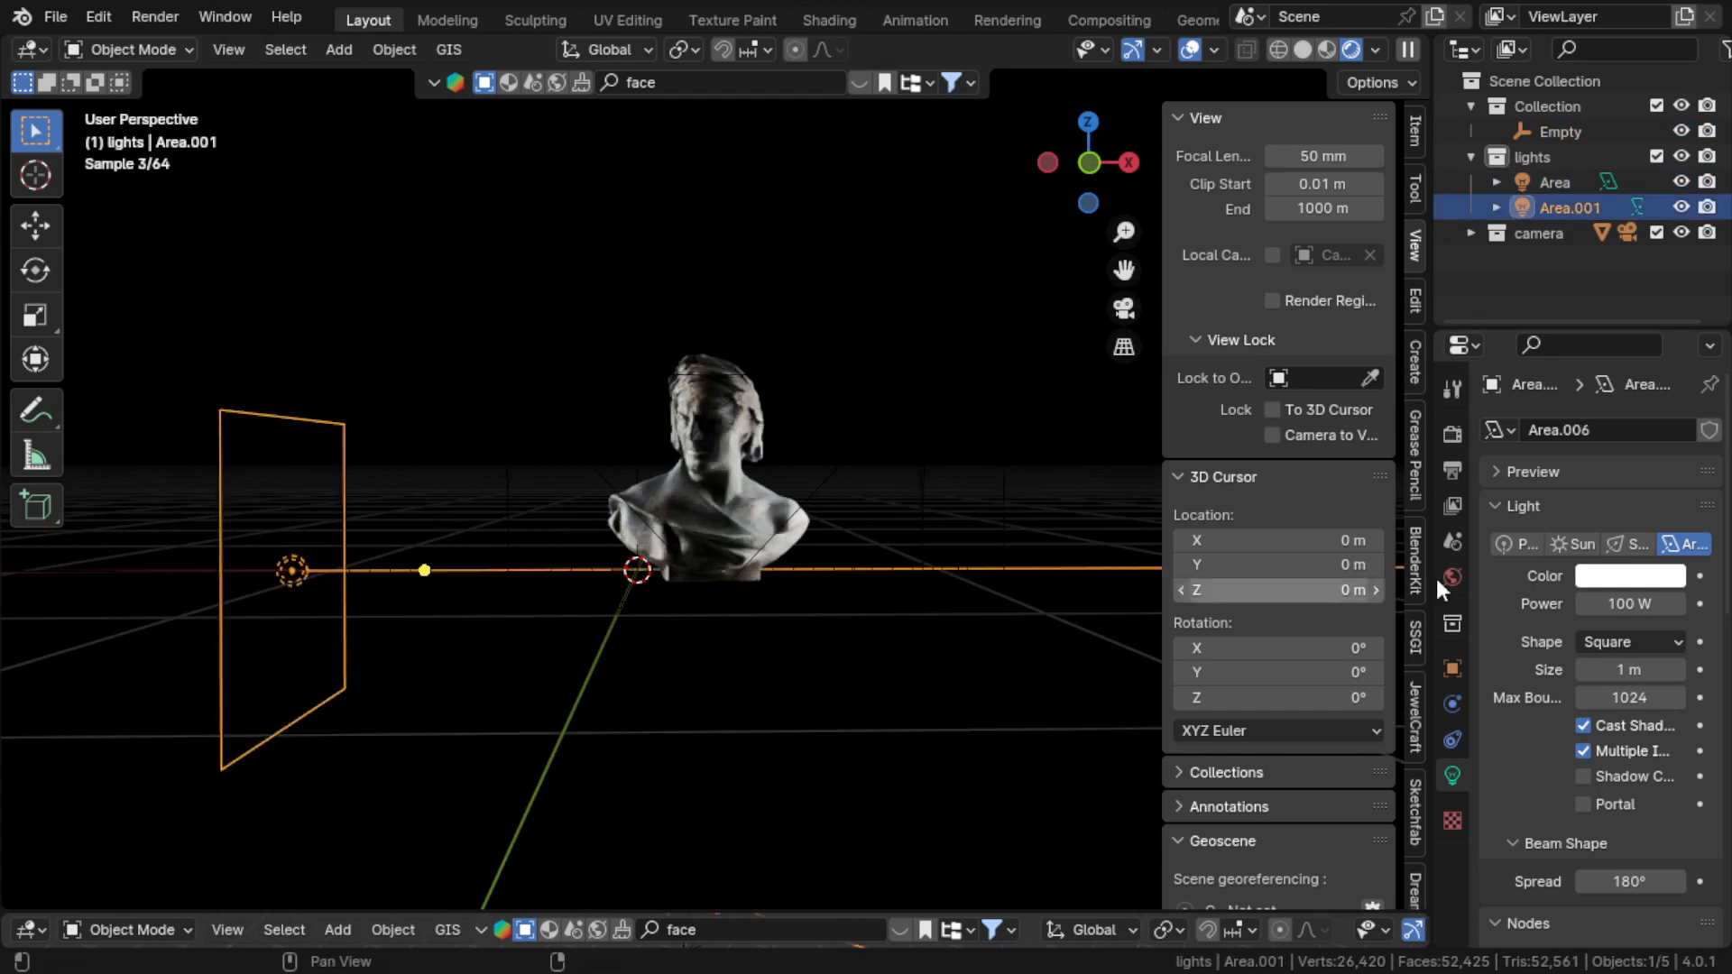
click(1636, 577)
mouse_move(1546, 250)
mouse_down()
mouse_move(1518, 212)
mouse_move(1534, 223)
mouse_up()
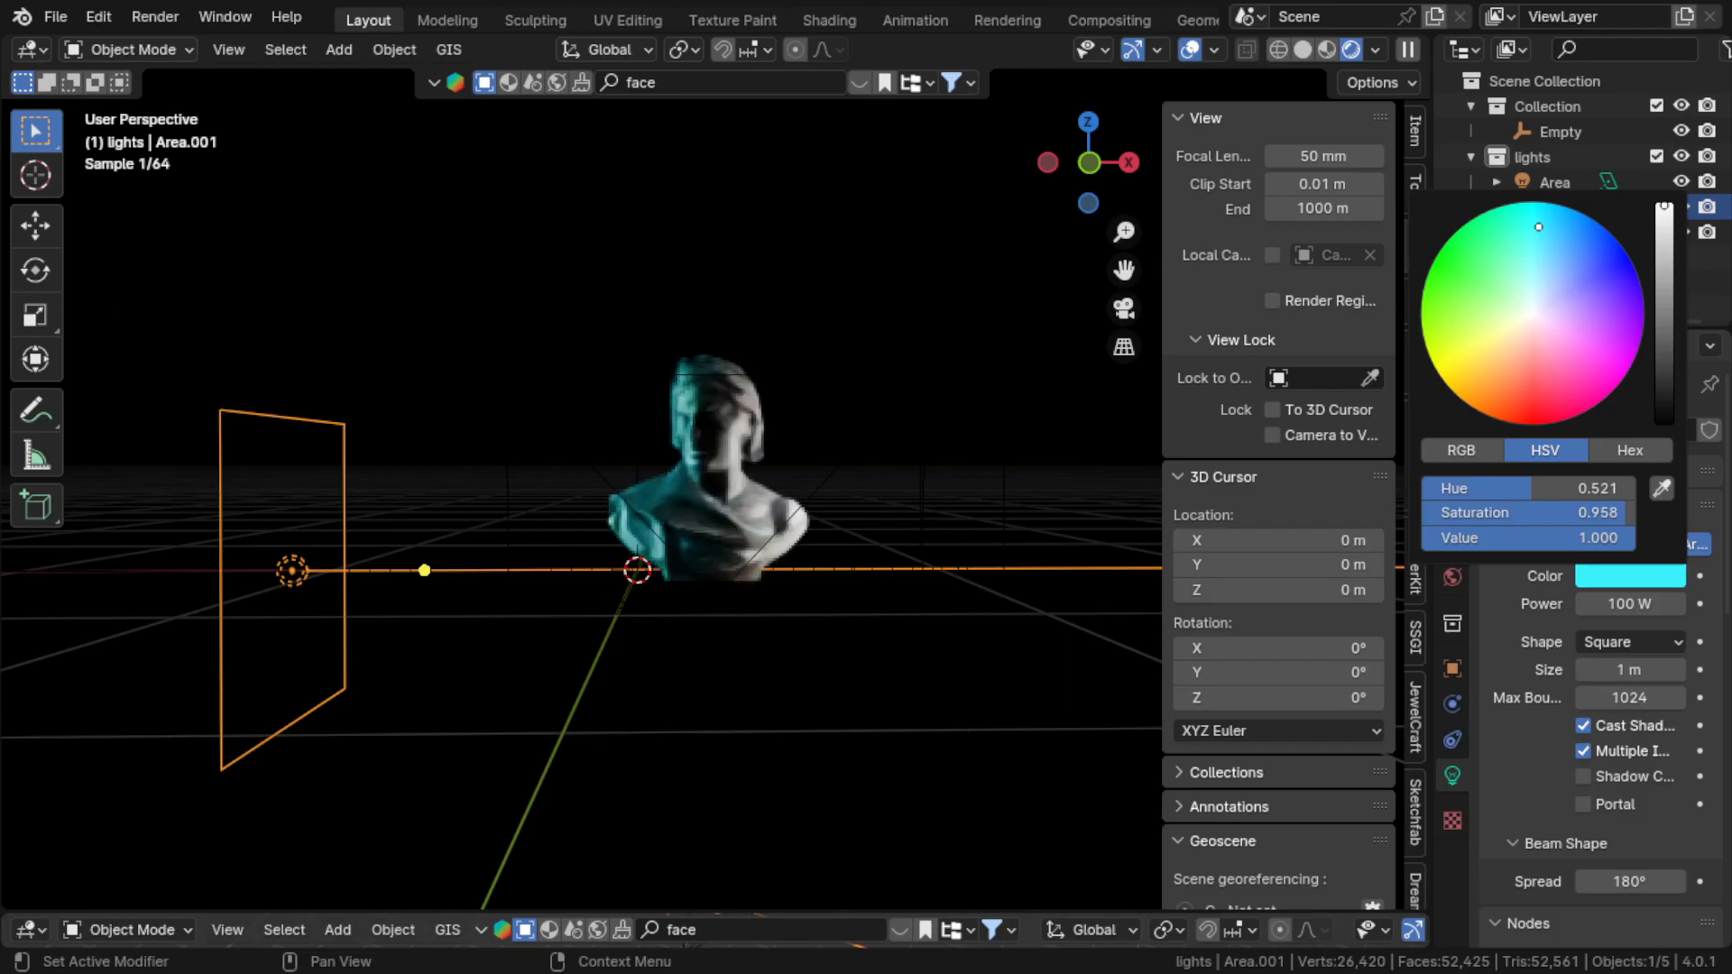
drag(1543, 222, 1518, 227)
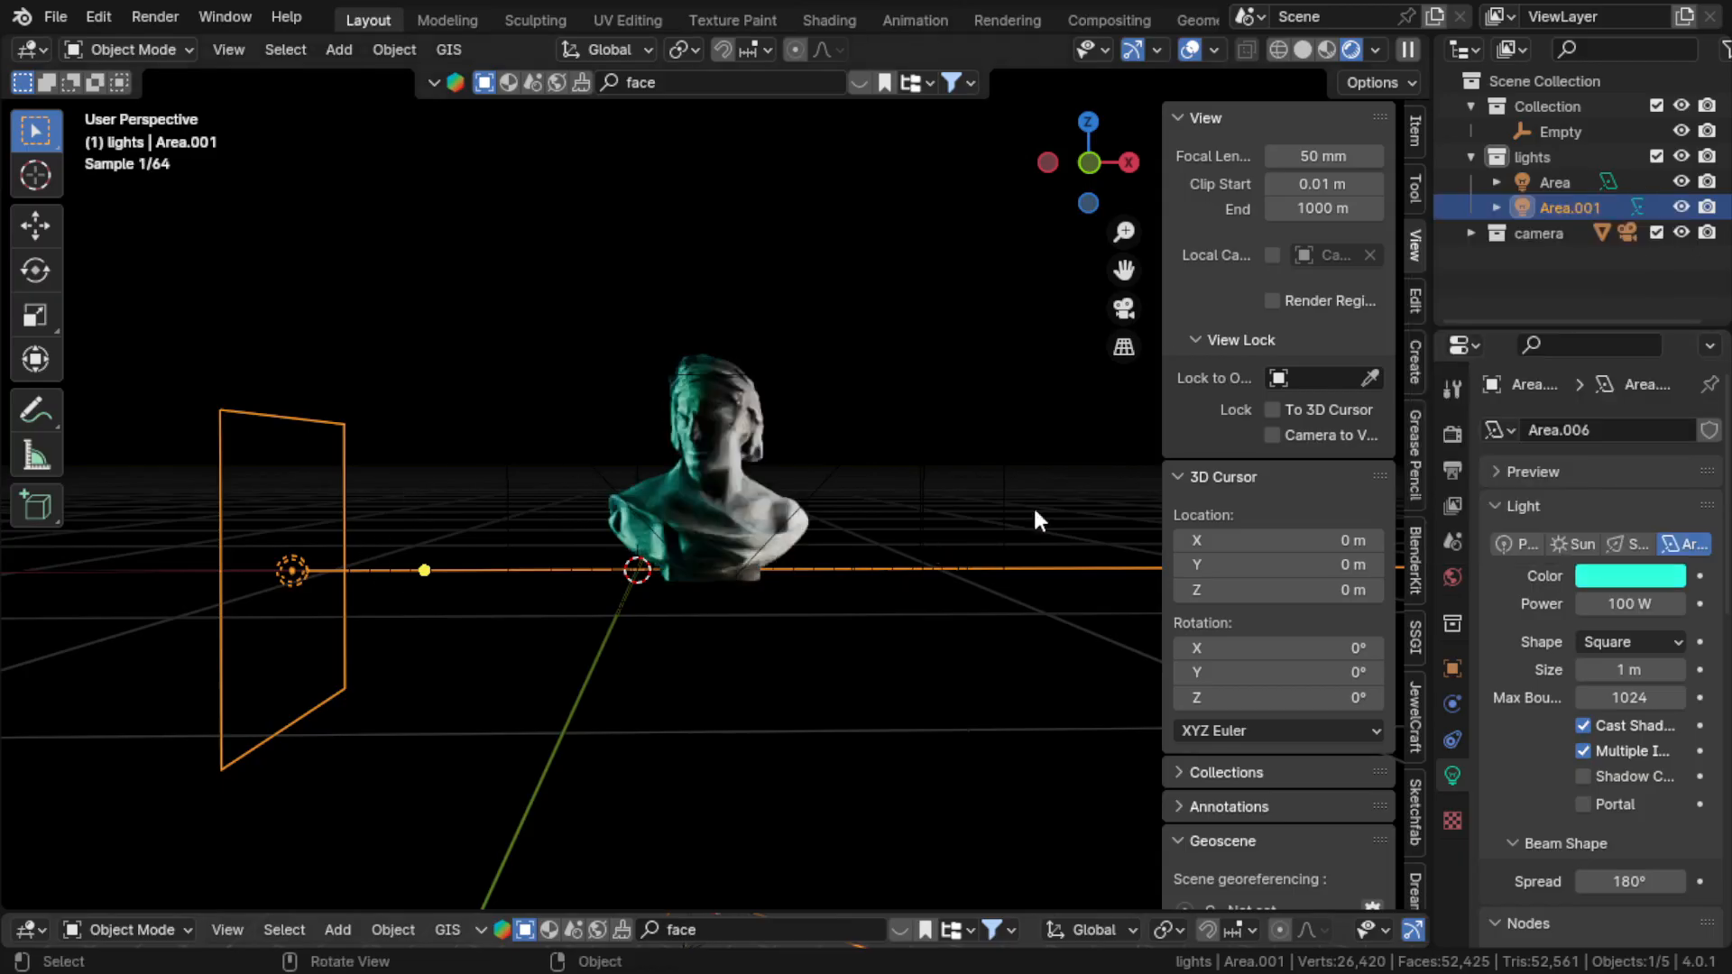
Select the area light on the positive X side and set its color to fully saturated red
click(939, 489)
click(974, 506)
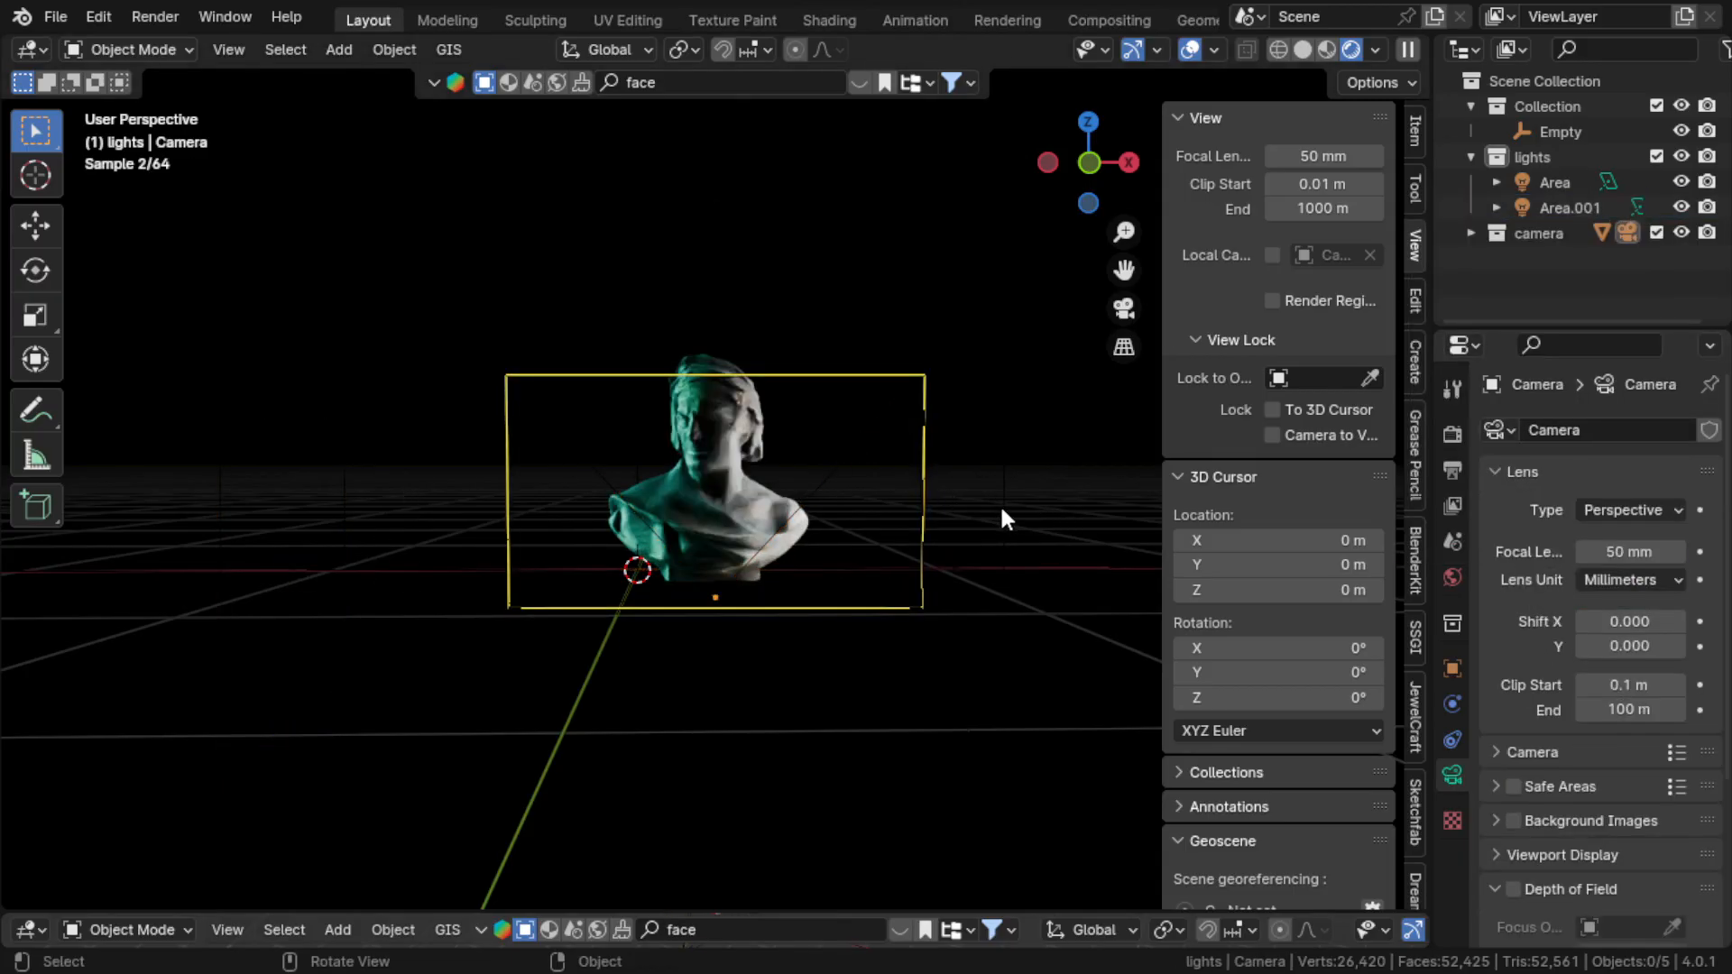
click(1003, 510)
click(1630, 576)
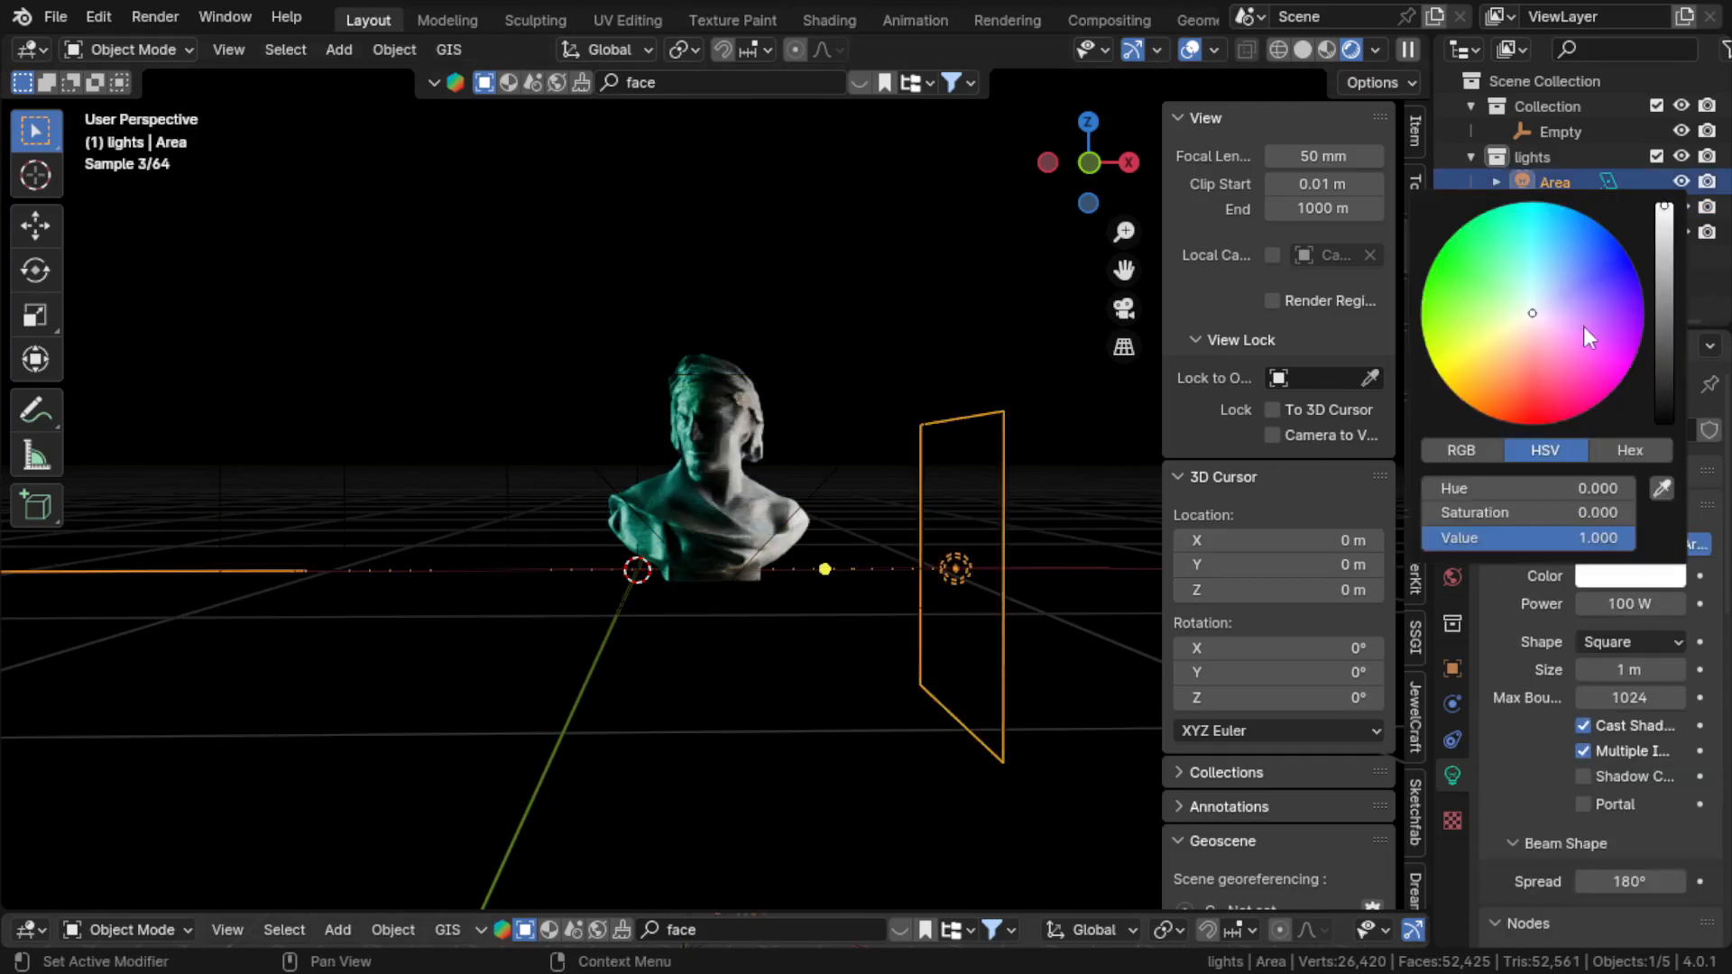
drag(1527, 365, 1523, 424)
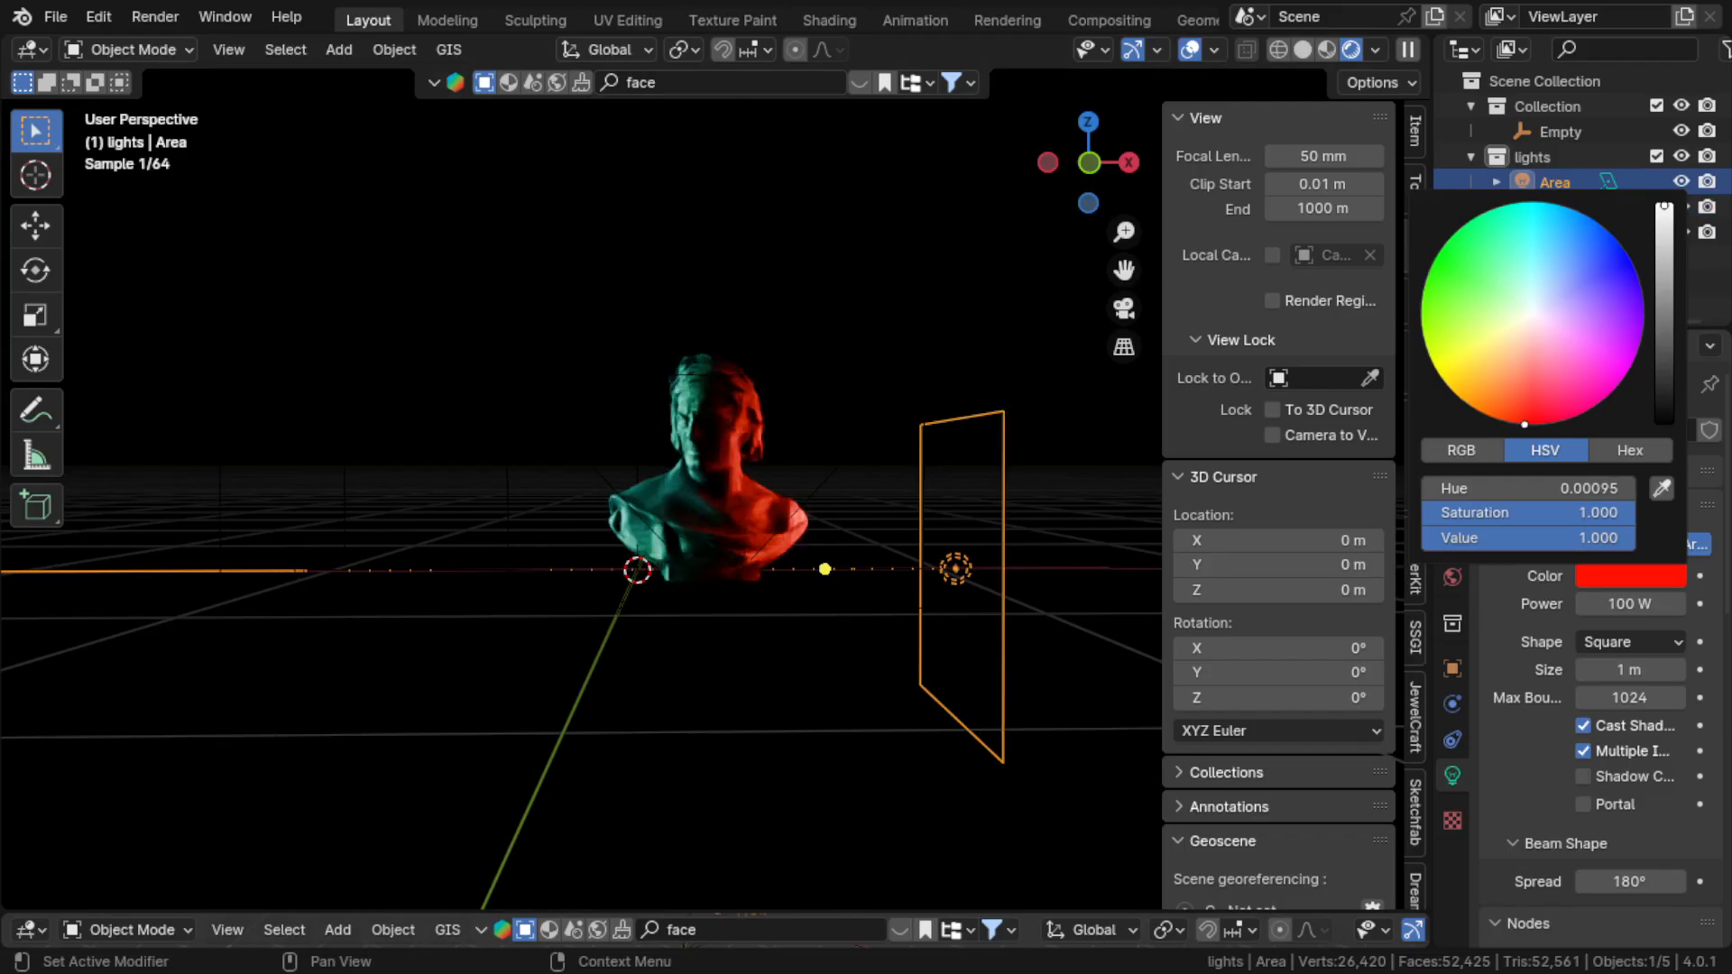
Select the turquoise area light and enlarge the lower 3D viewport to about half the workspace, framing the lights, bust and camera in it
click(299, 491)
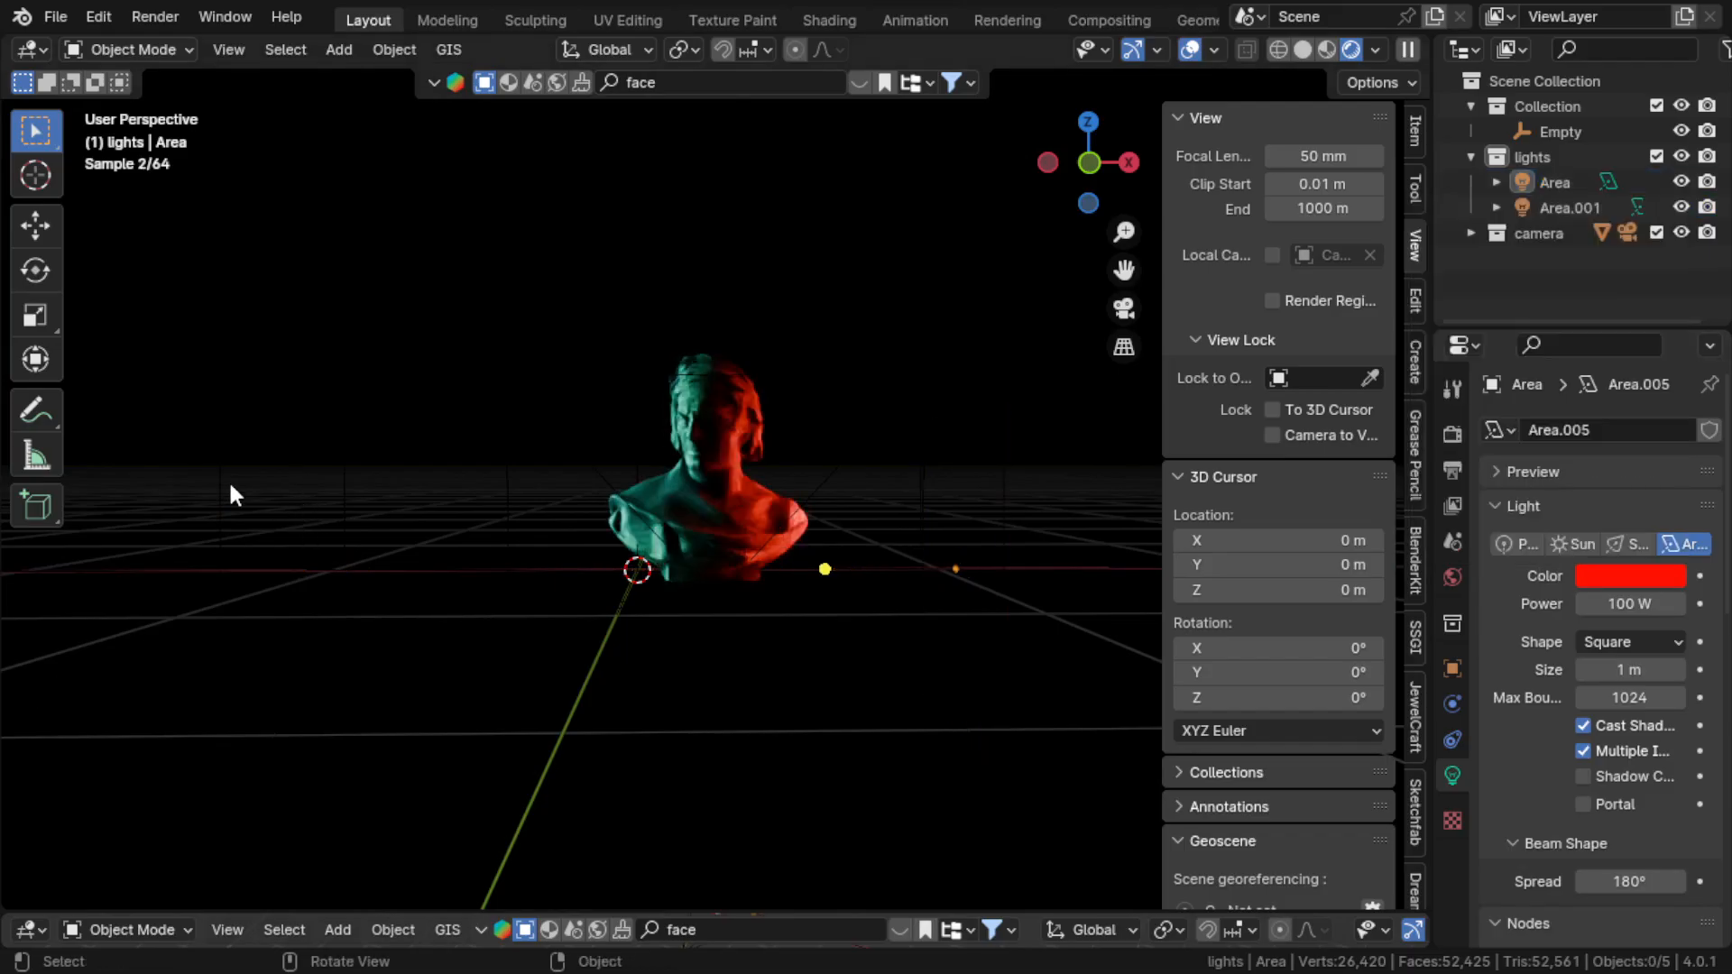
click(229, 479)
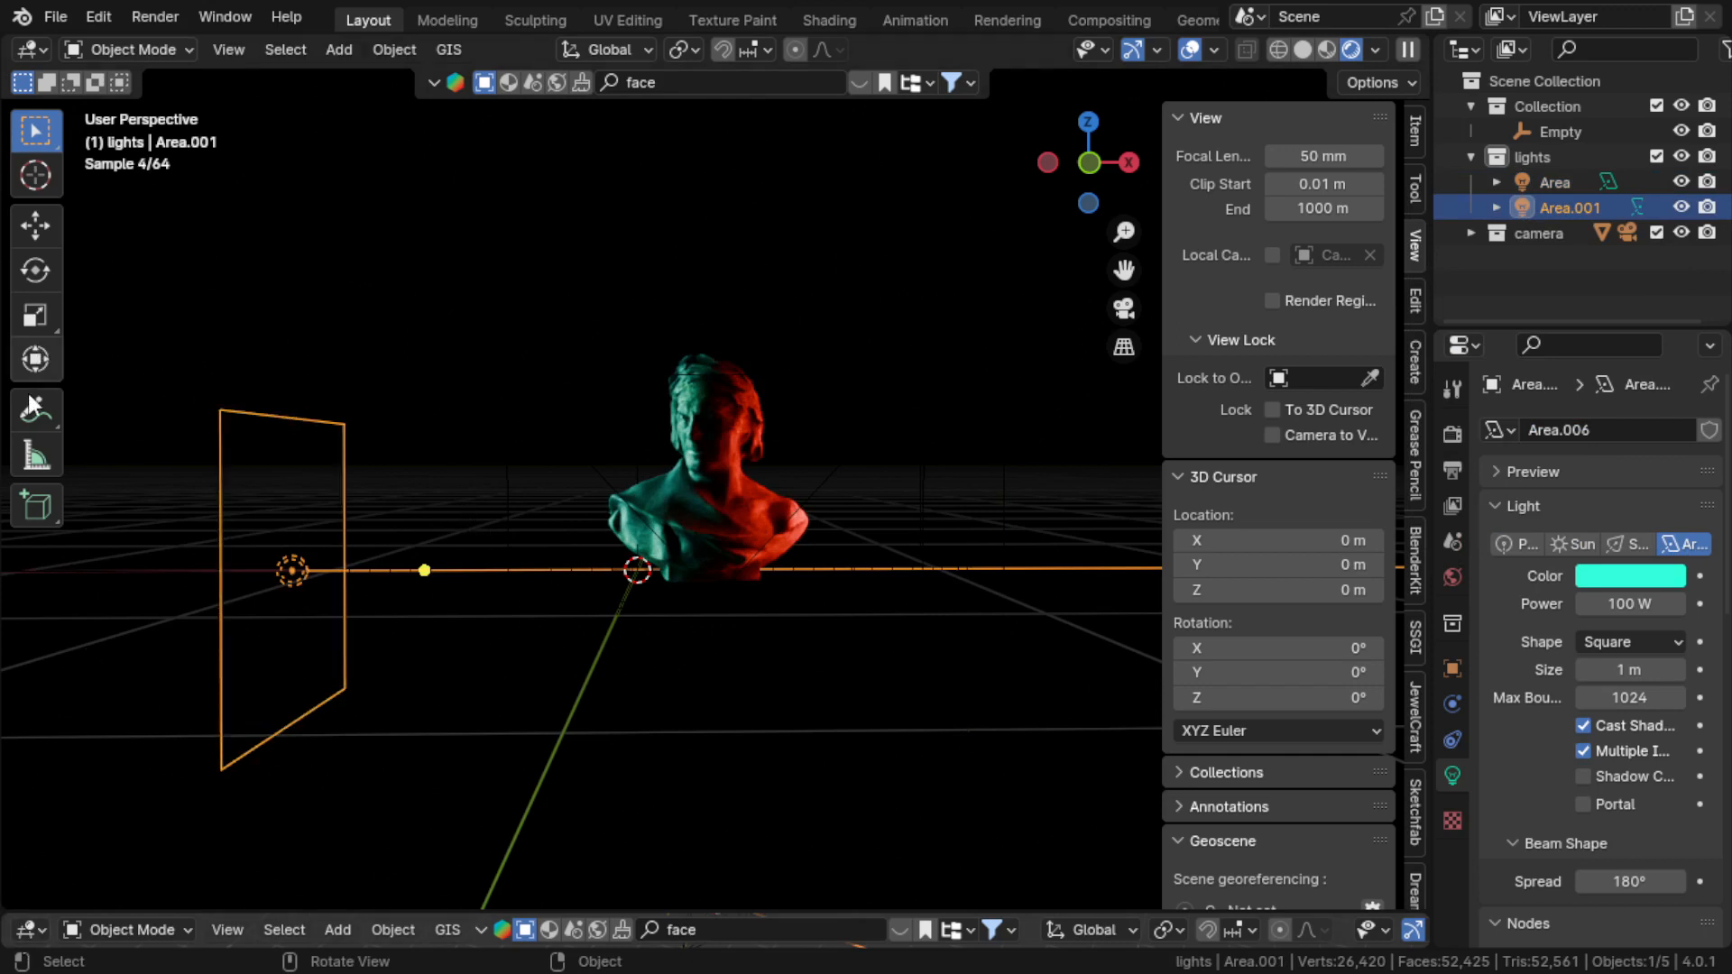
click(30, 932)
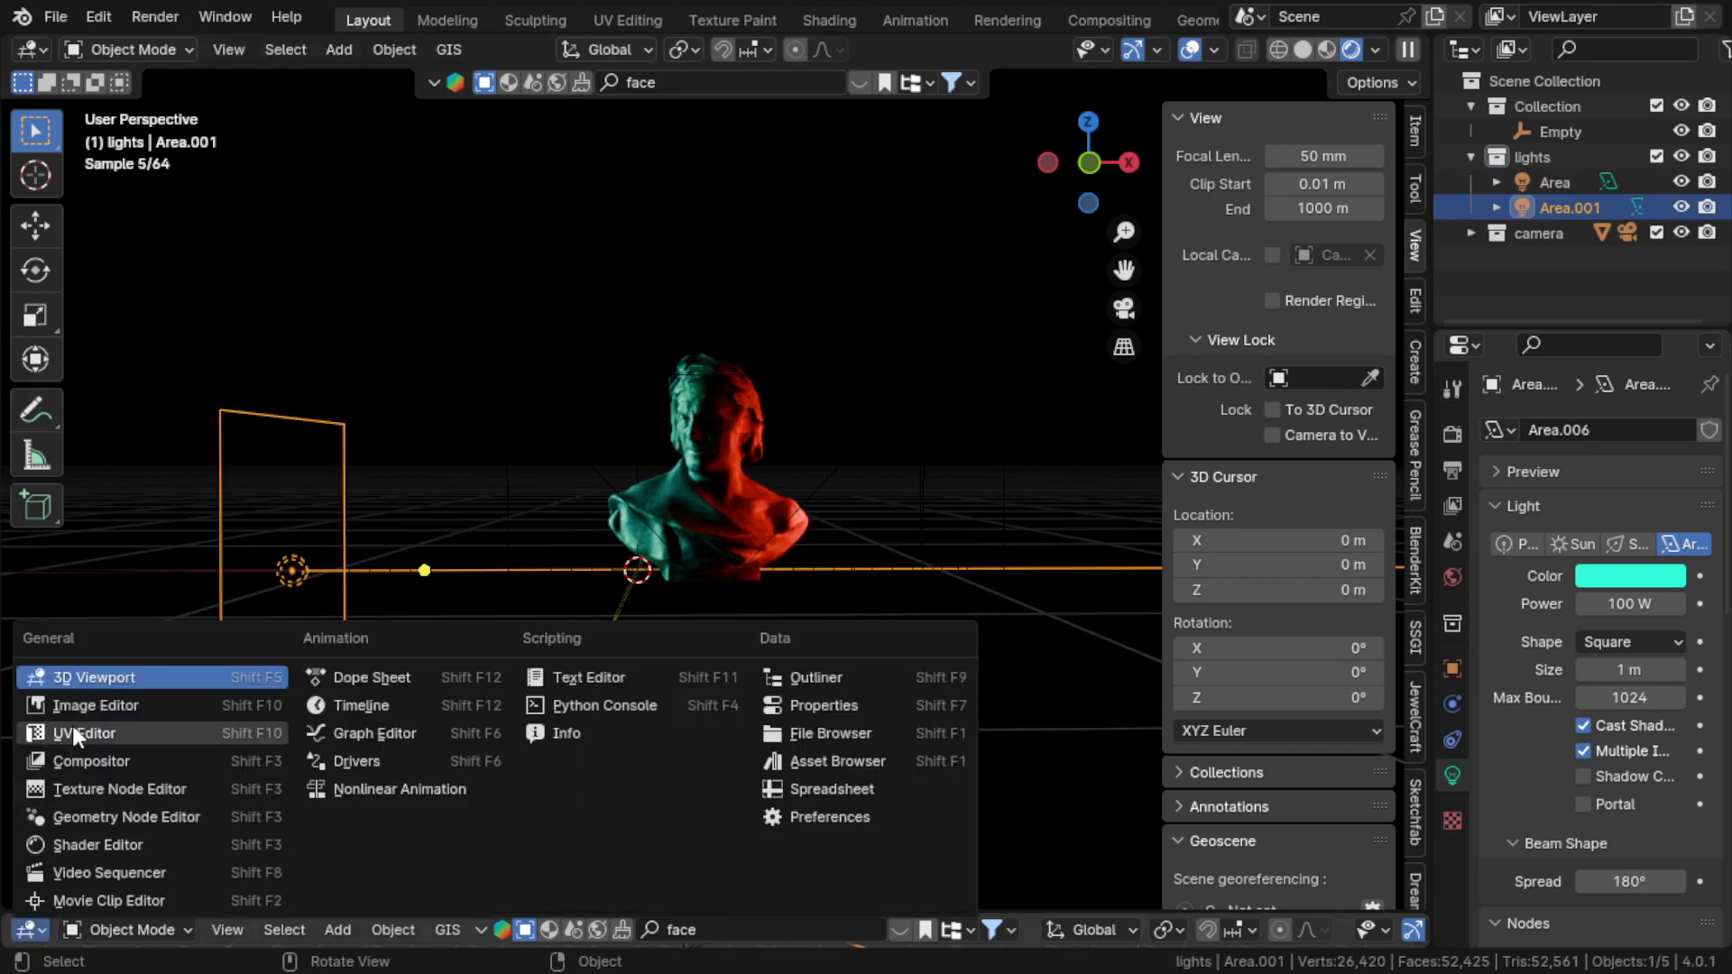
click(94, 679)
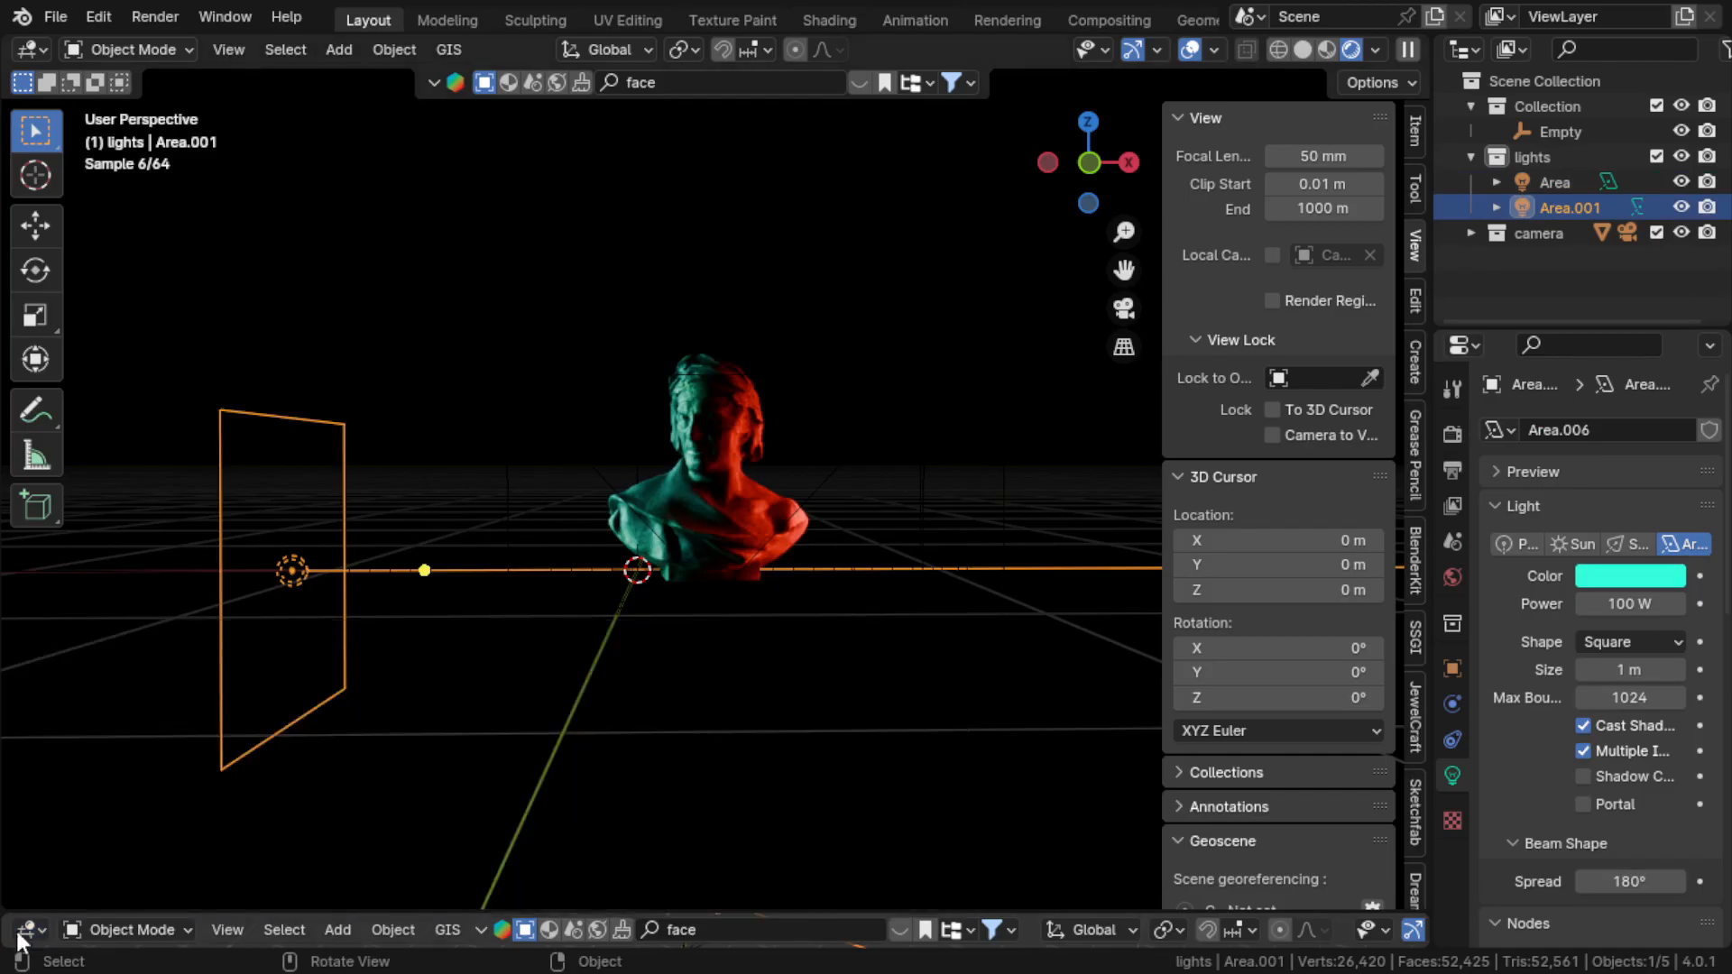
drag(658, 909, 663, 456)
scroll(658, 753, up, 9)
scroll(586, 700, down, 3)
shift+middle_drag(549, 687, 830, 743)
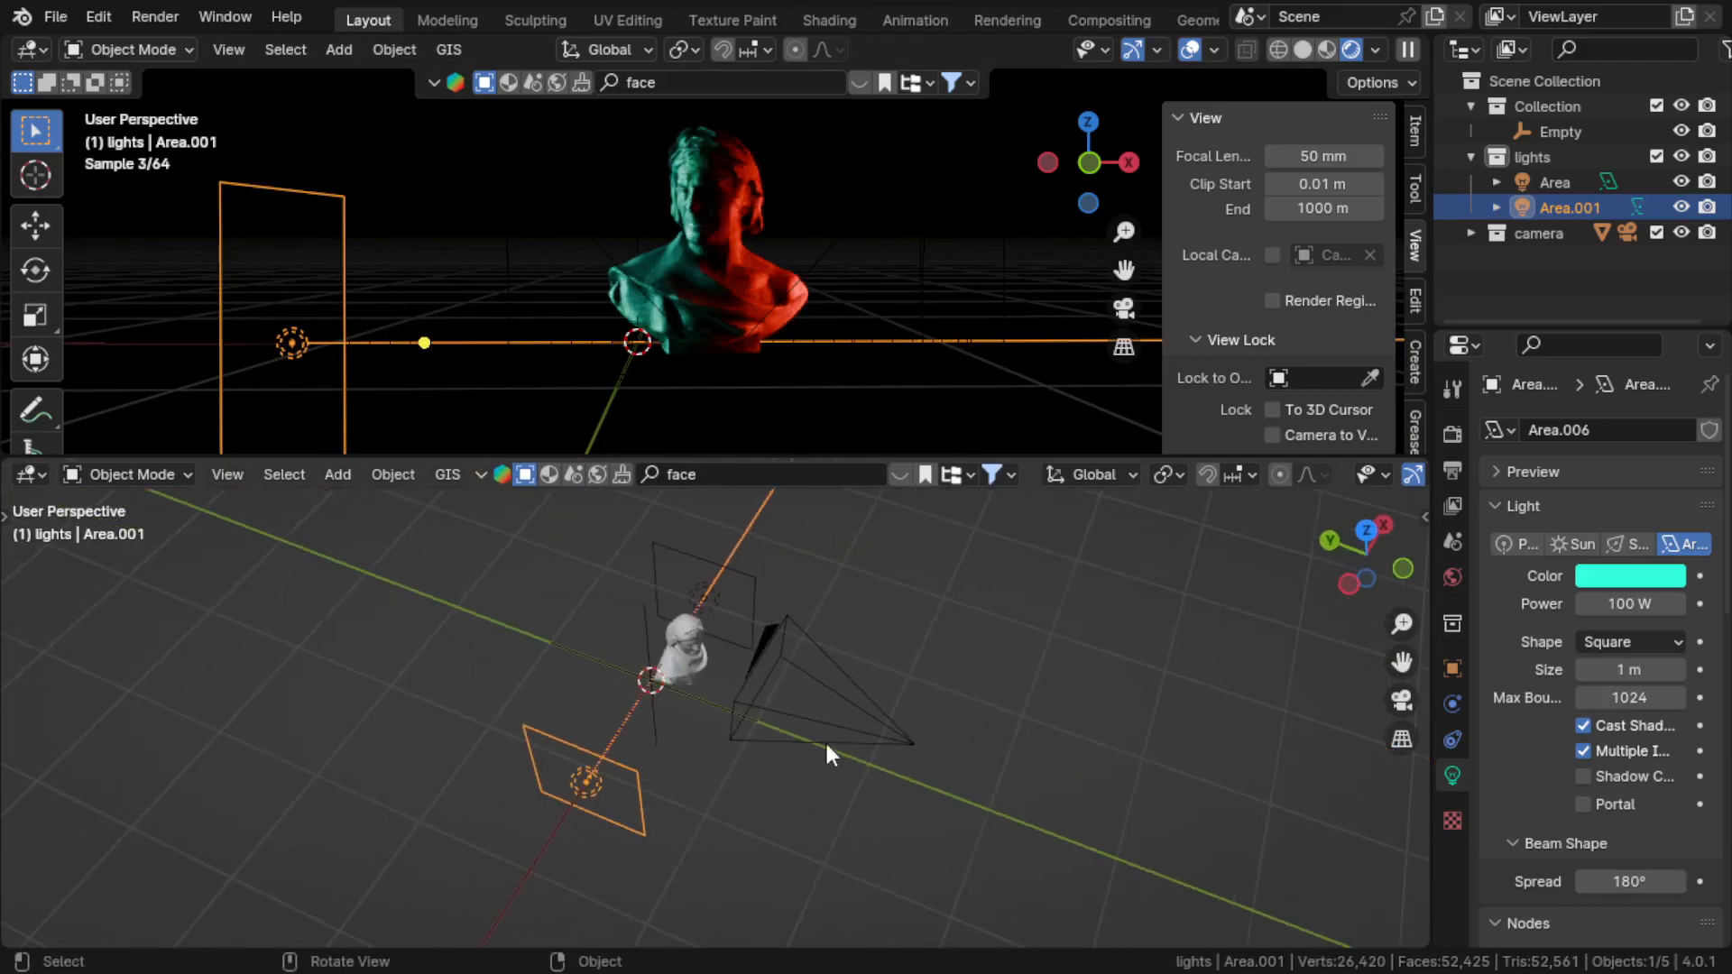
middle_drag(590, 743, 623, 713)
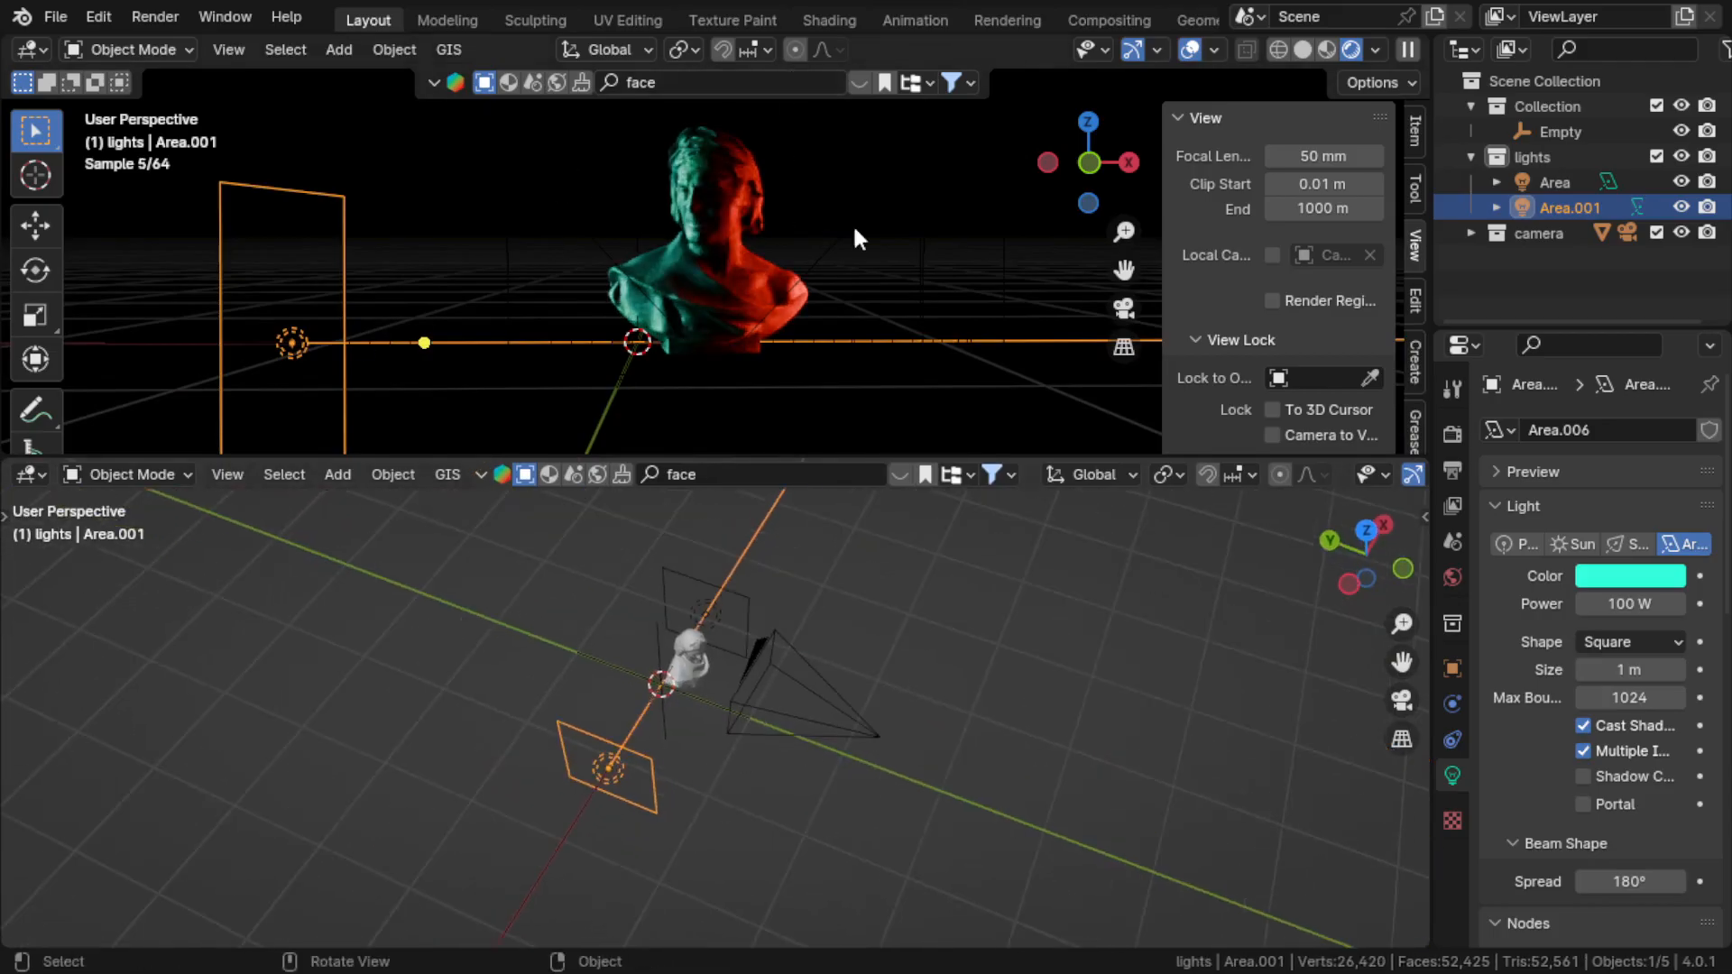
Move the turquoise area light about 0.8 m along the negative global Y axis, towards the camera side of the bust
middle_drag(414, 654, 659, 738)
key(g)
key(z)
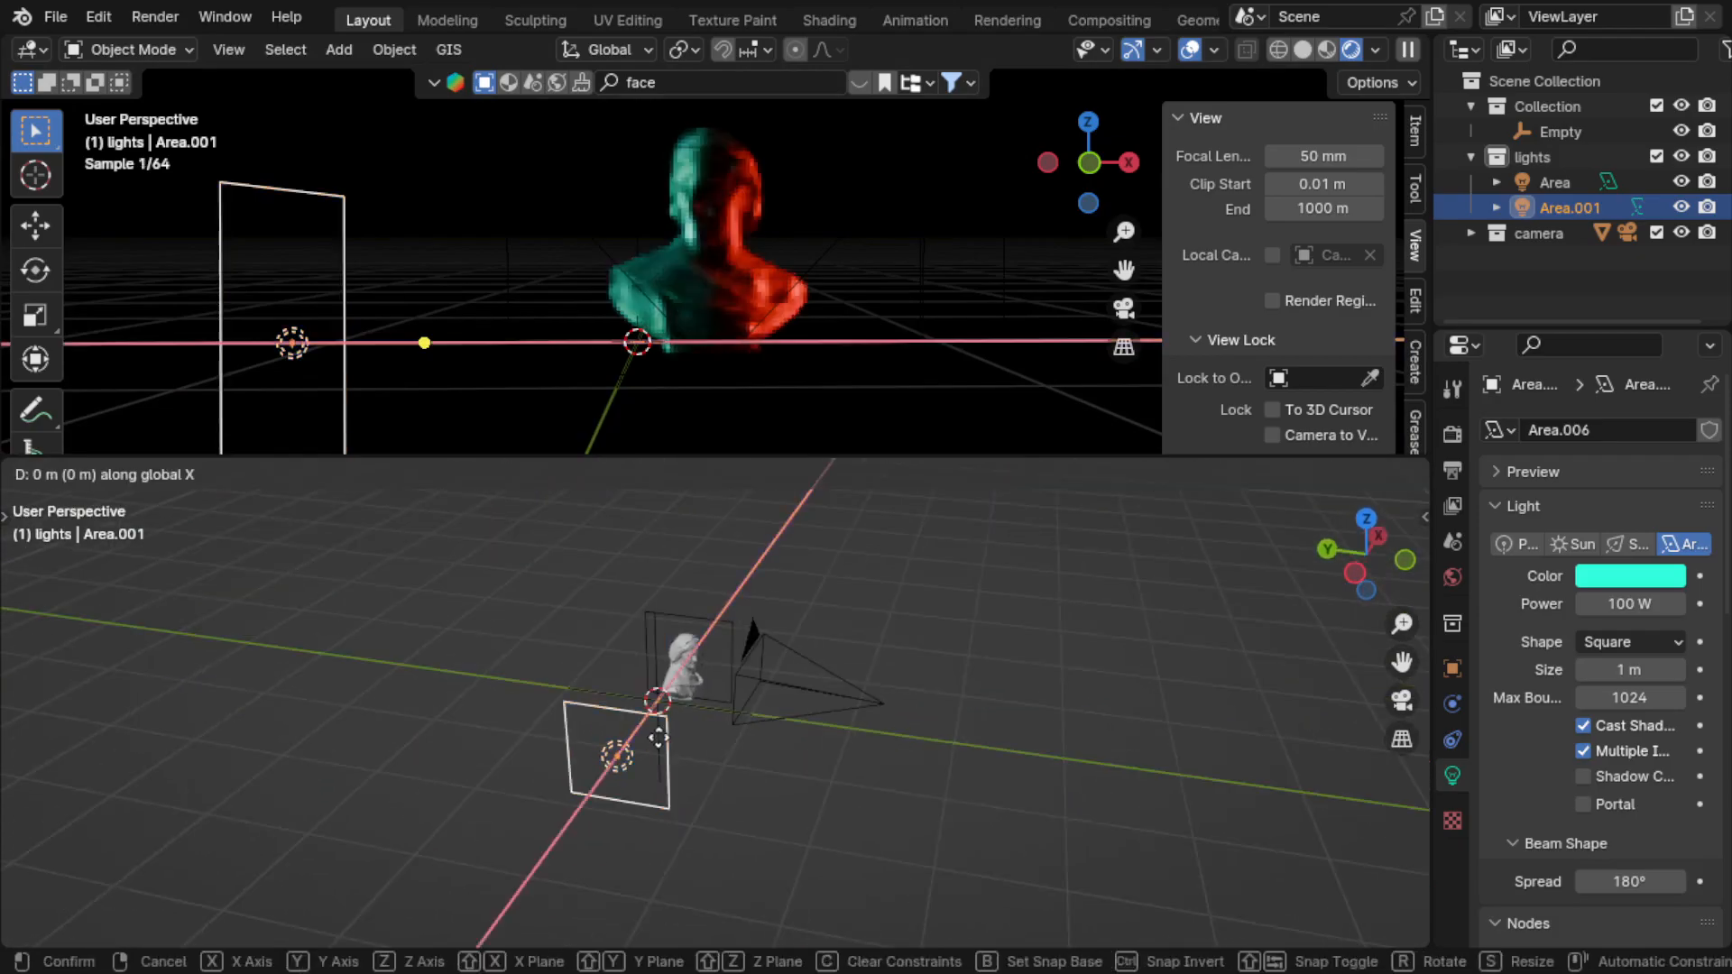
key(y)
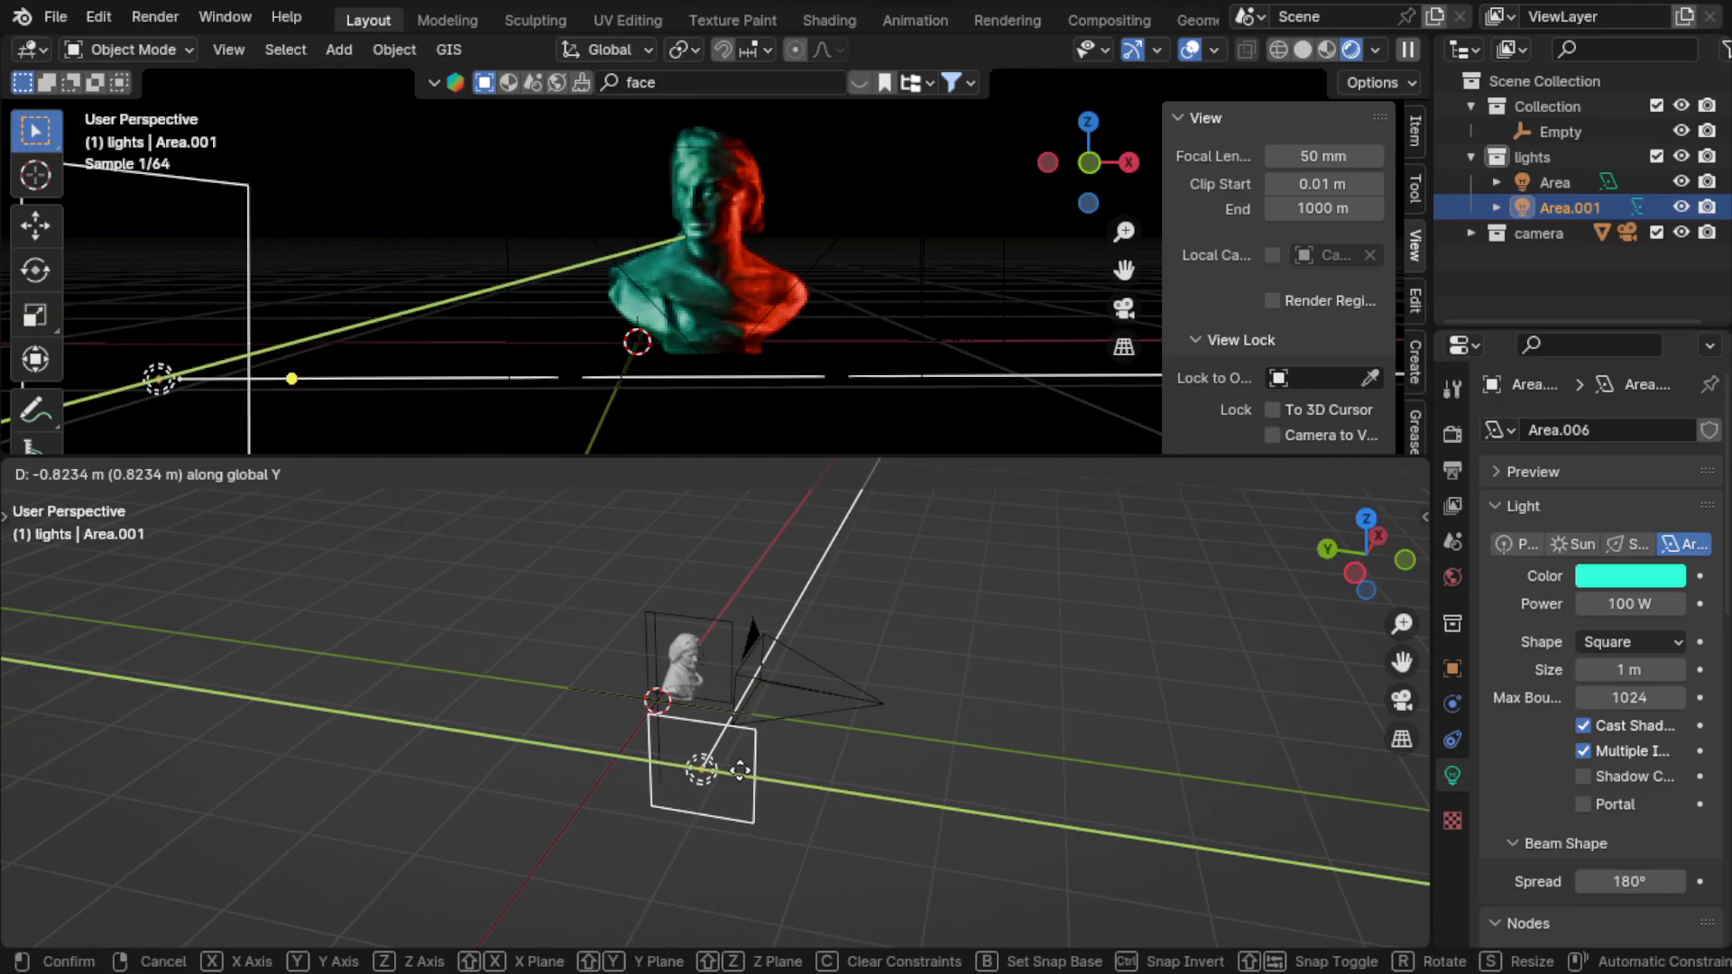
click(733, 768)
Move the red area light about 0.7 m along the positive global Y axis, behind the bust
mouse_move(667, 627)
middle_down()
mouse_move(716, 644)
mouse_move(736, 679)
mouse_move(649, 609)
middle_up()
click(650, 609)
key(g)
key(x)
key(z)
key(y)
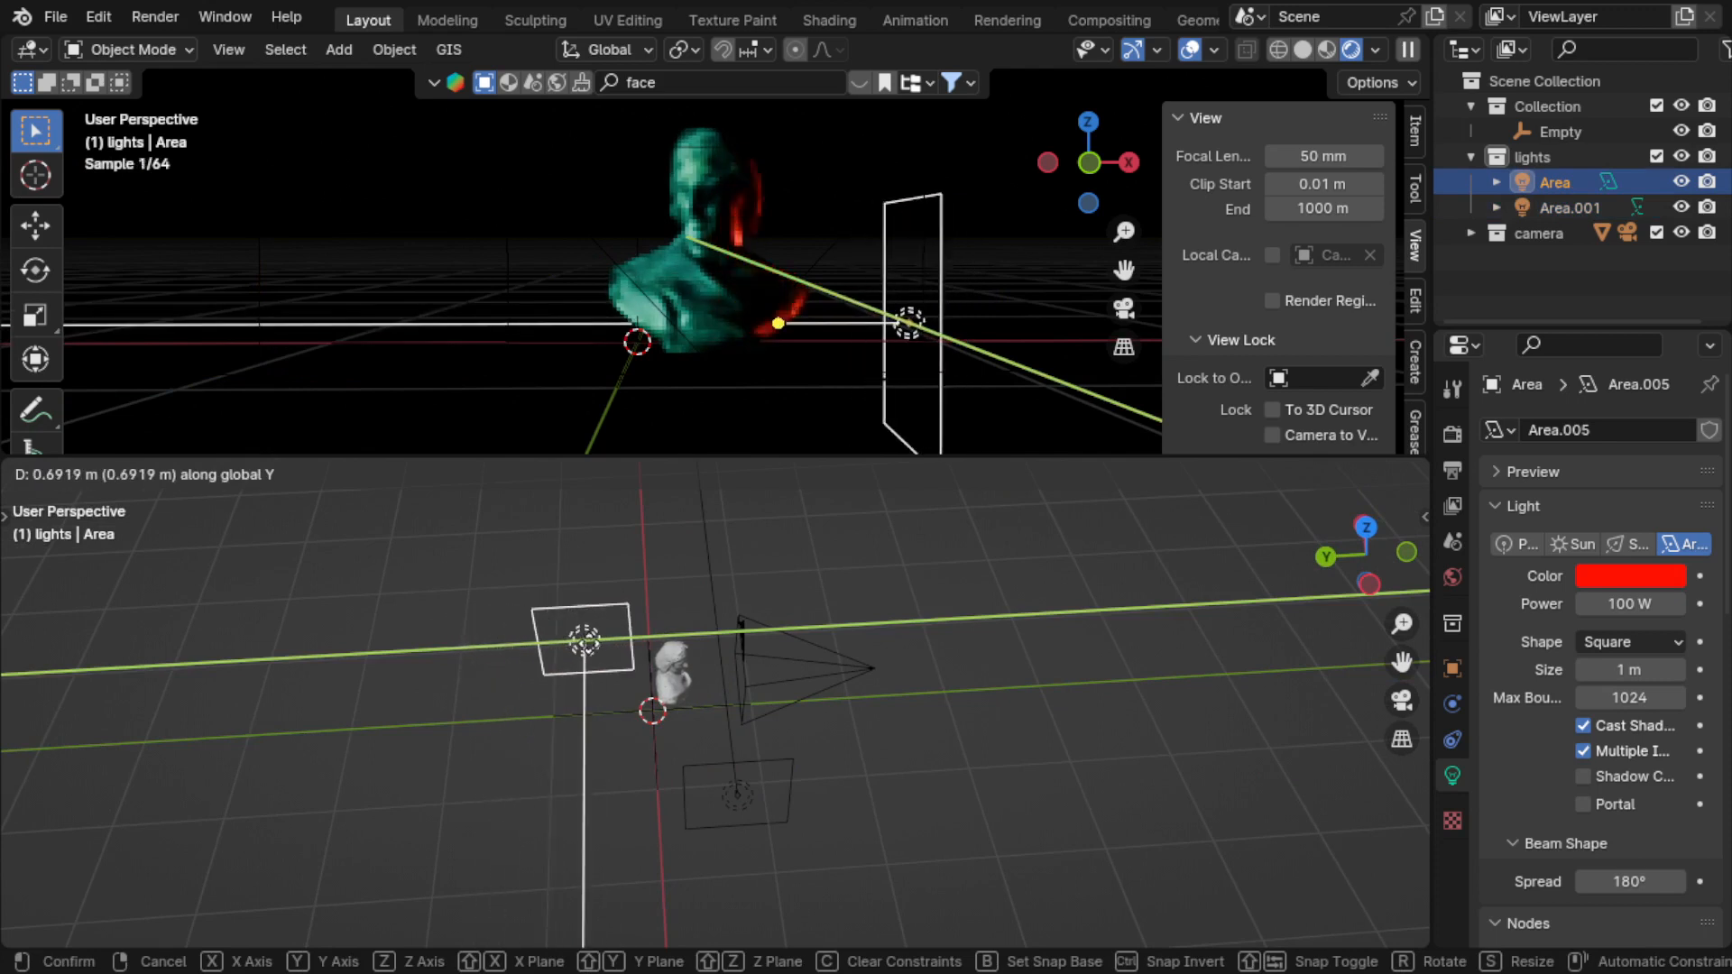
click(589, 646)
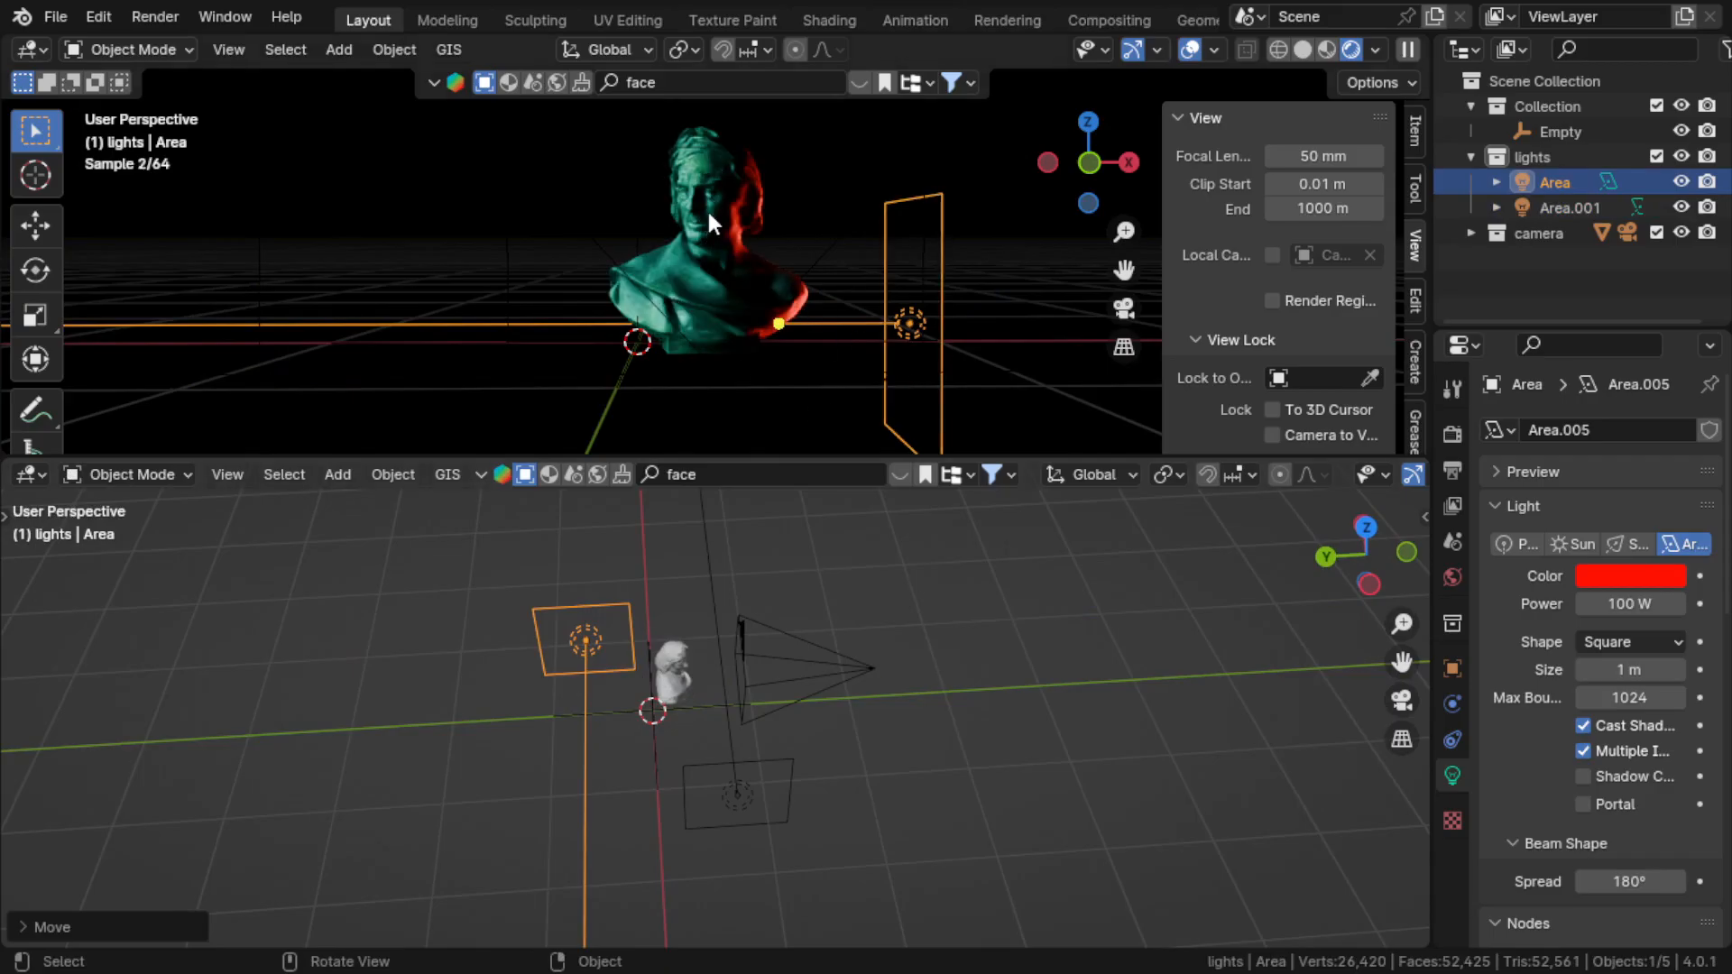
key(g)
key(z)
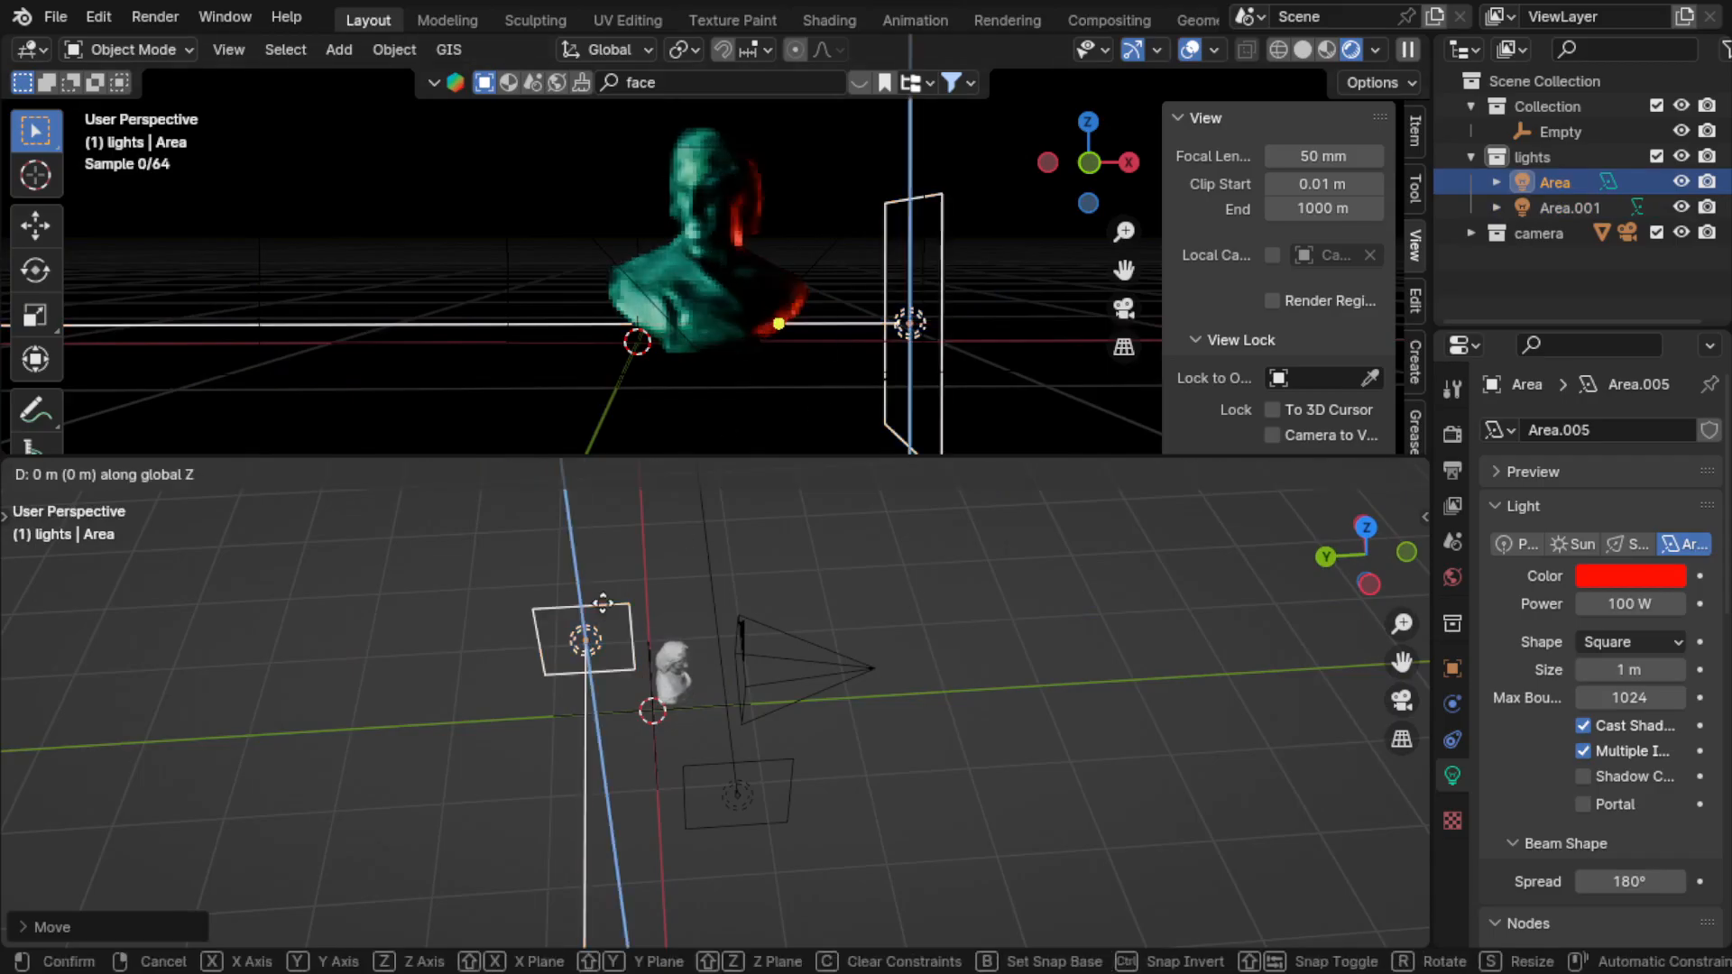
right_click(603, 604)
Select both area lights and raise them together about 0.47 m along the global Z axis
middle_drag(917, 815, 783, 743)
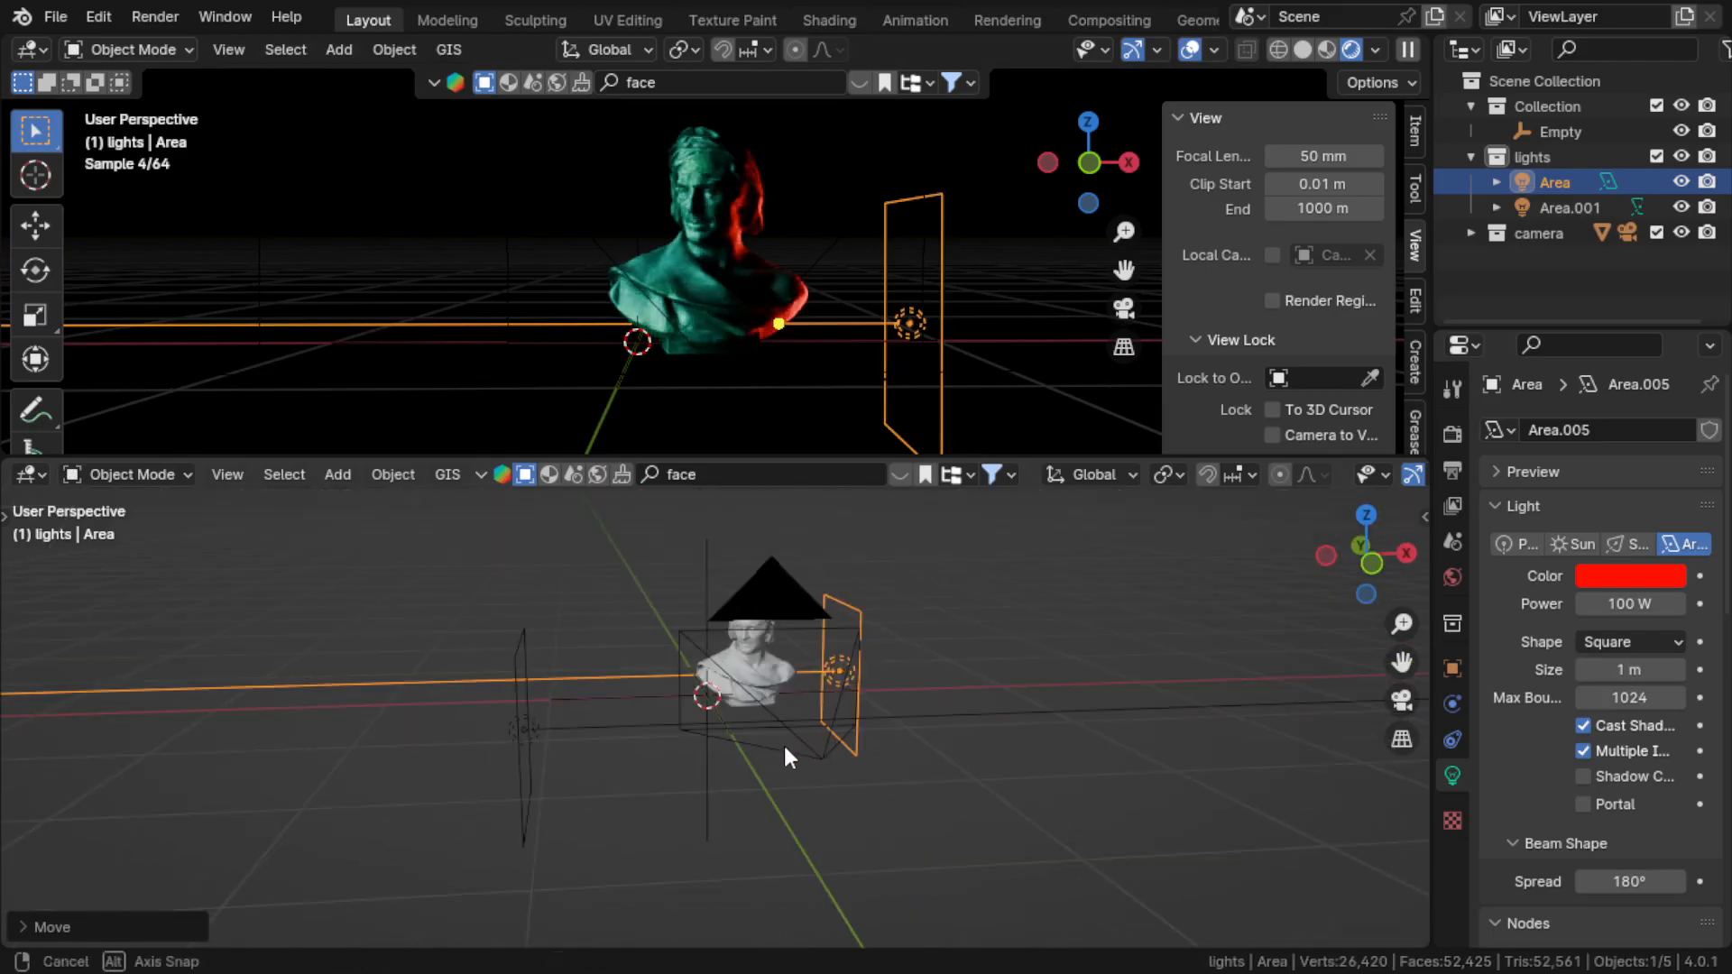
shift+click(518, 698)
middle_drag(514, 700, 668, 621)
key(g)
key(x)
right_click(646, 625)
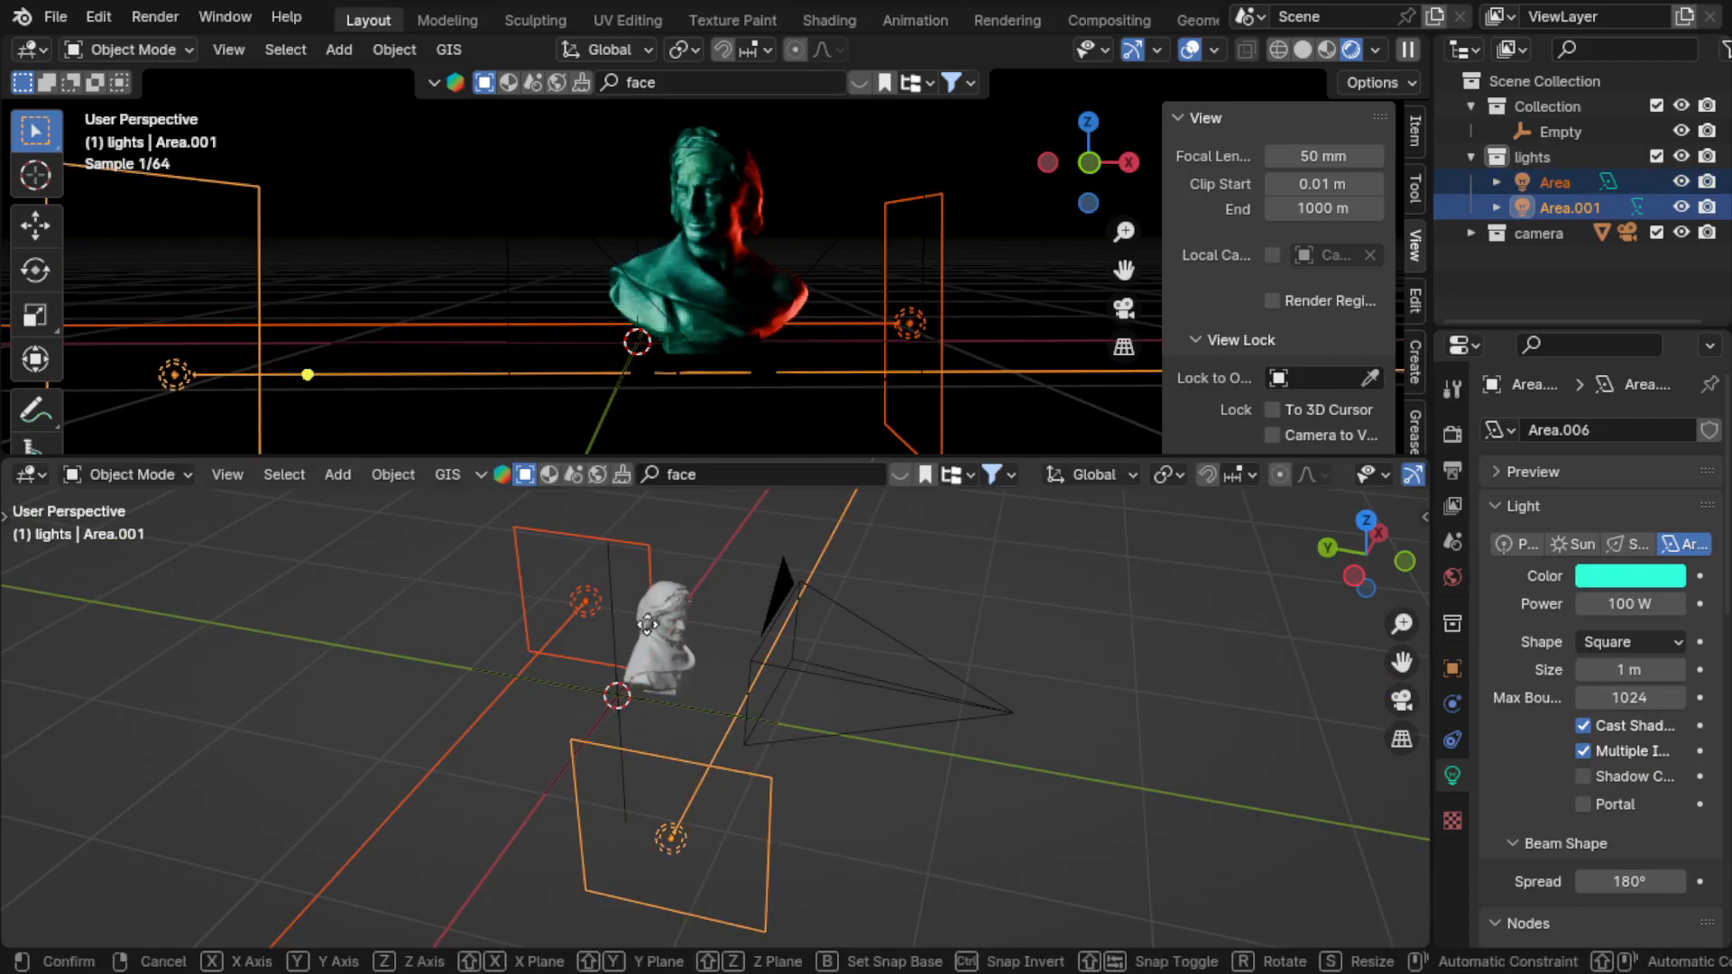
key(g)
key(z)
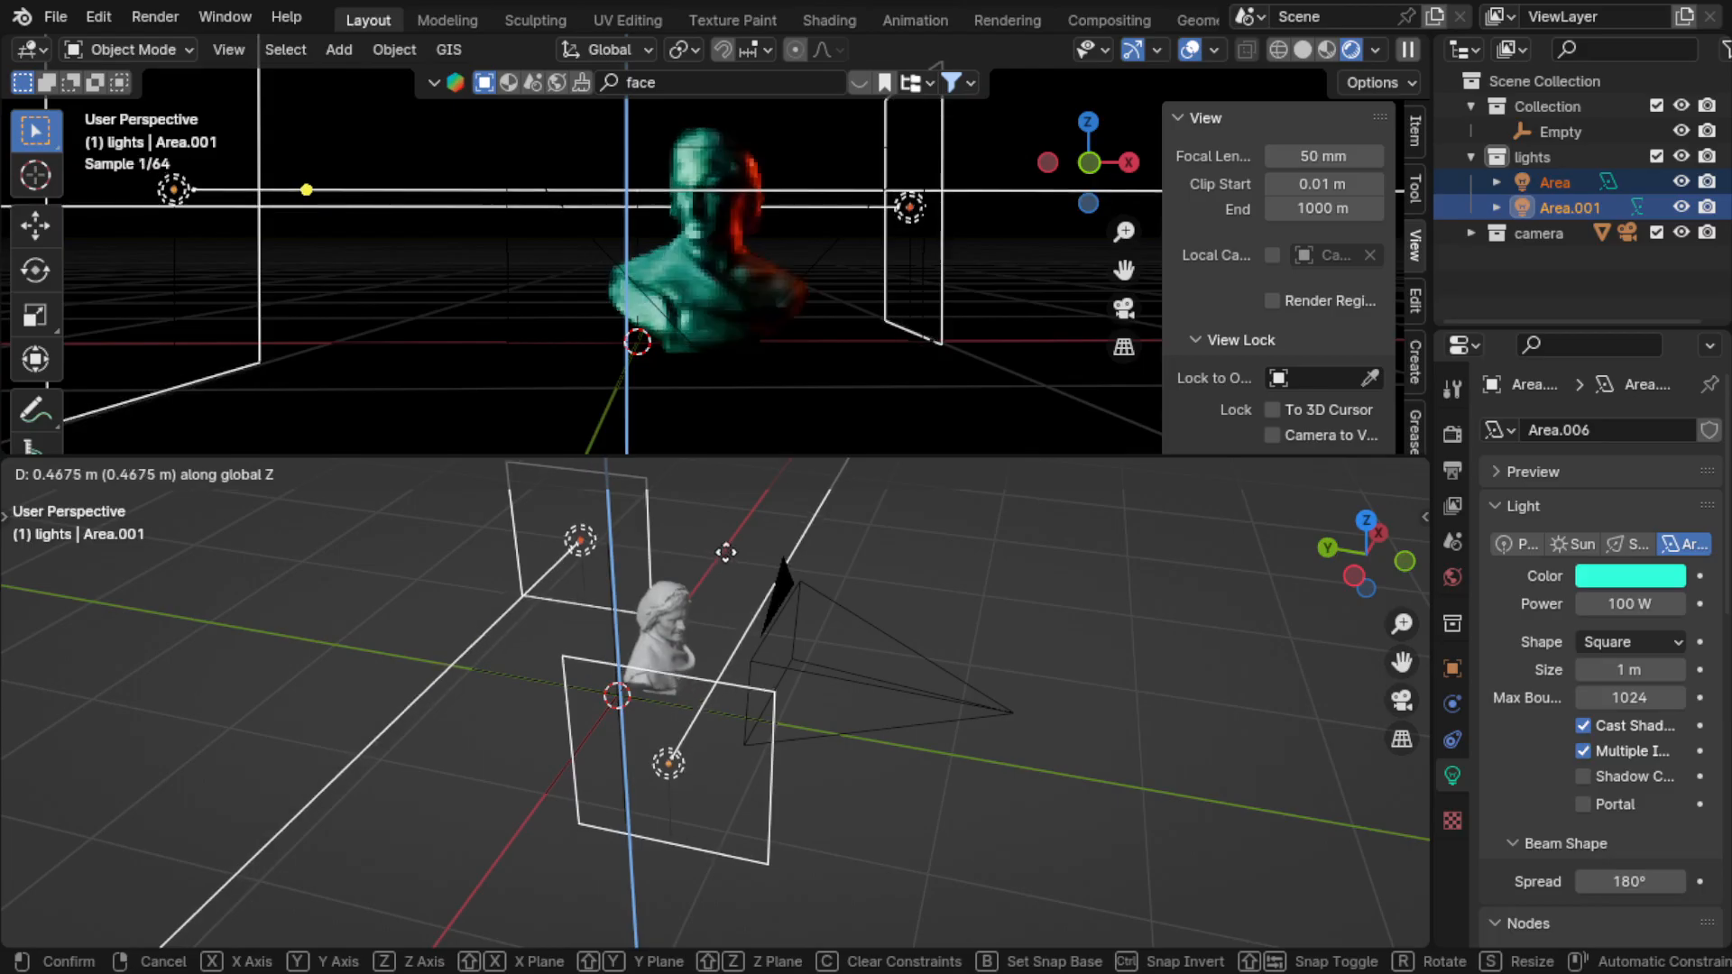
click(729, 563)
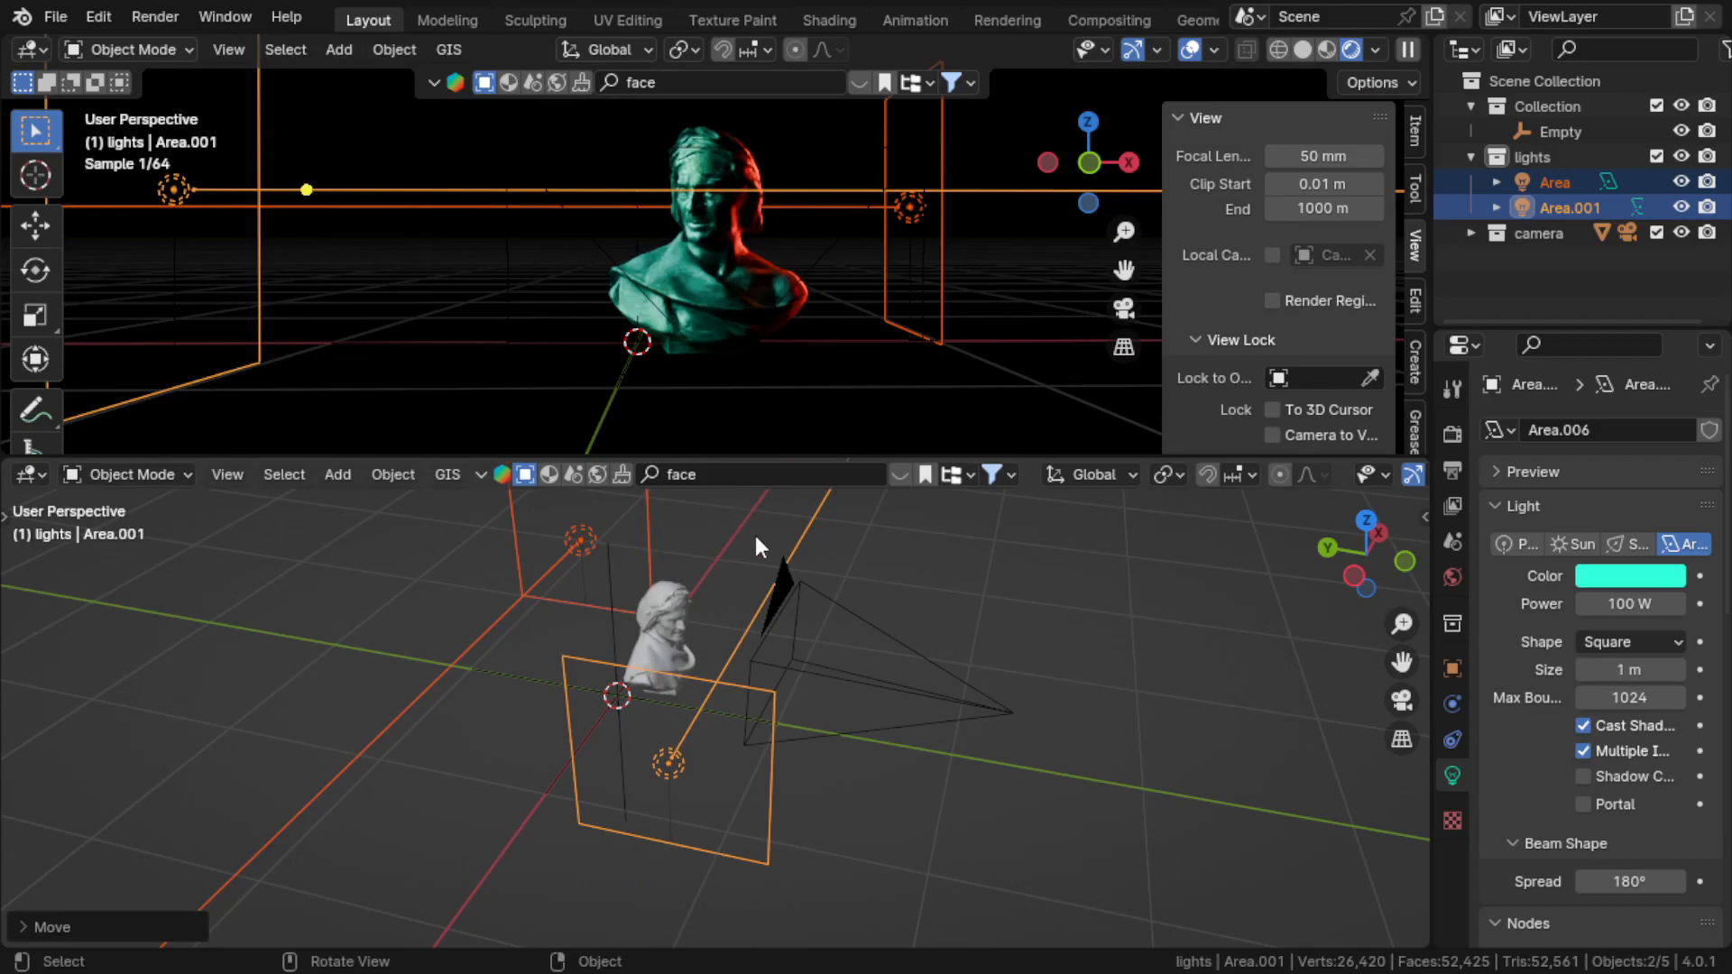
Undo and redo the upward move of both area lights to compare the lighting on the bust
middle_drag(933, 700, 688, 622)
key(ctrl+z)
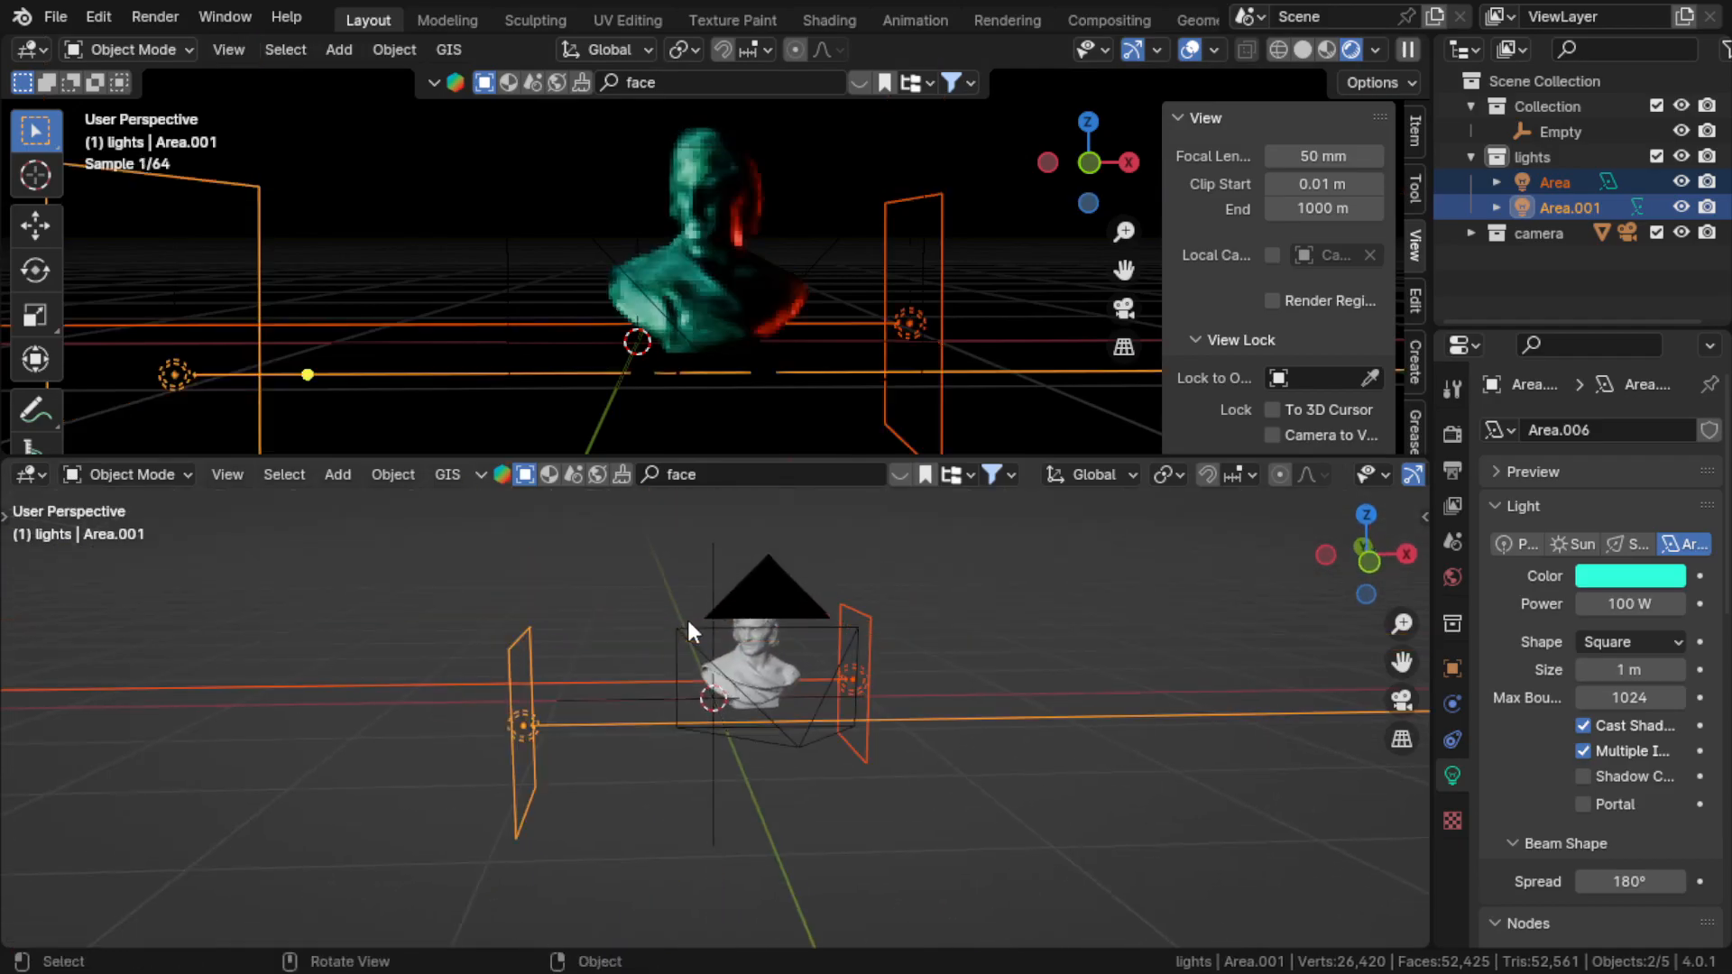
click(112, 18)
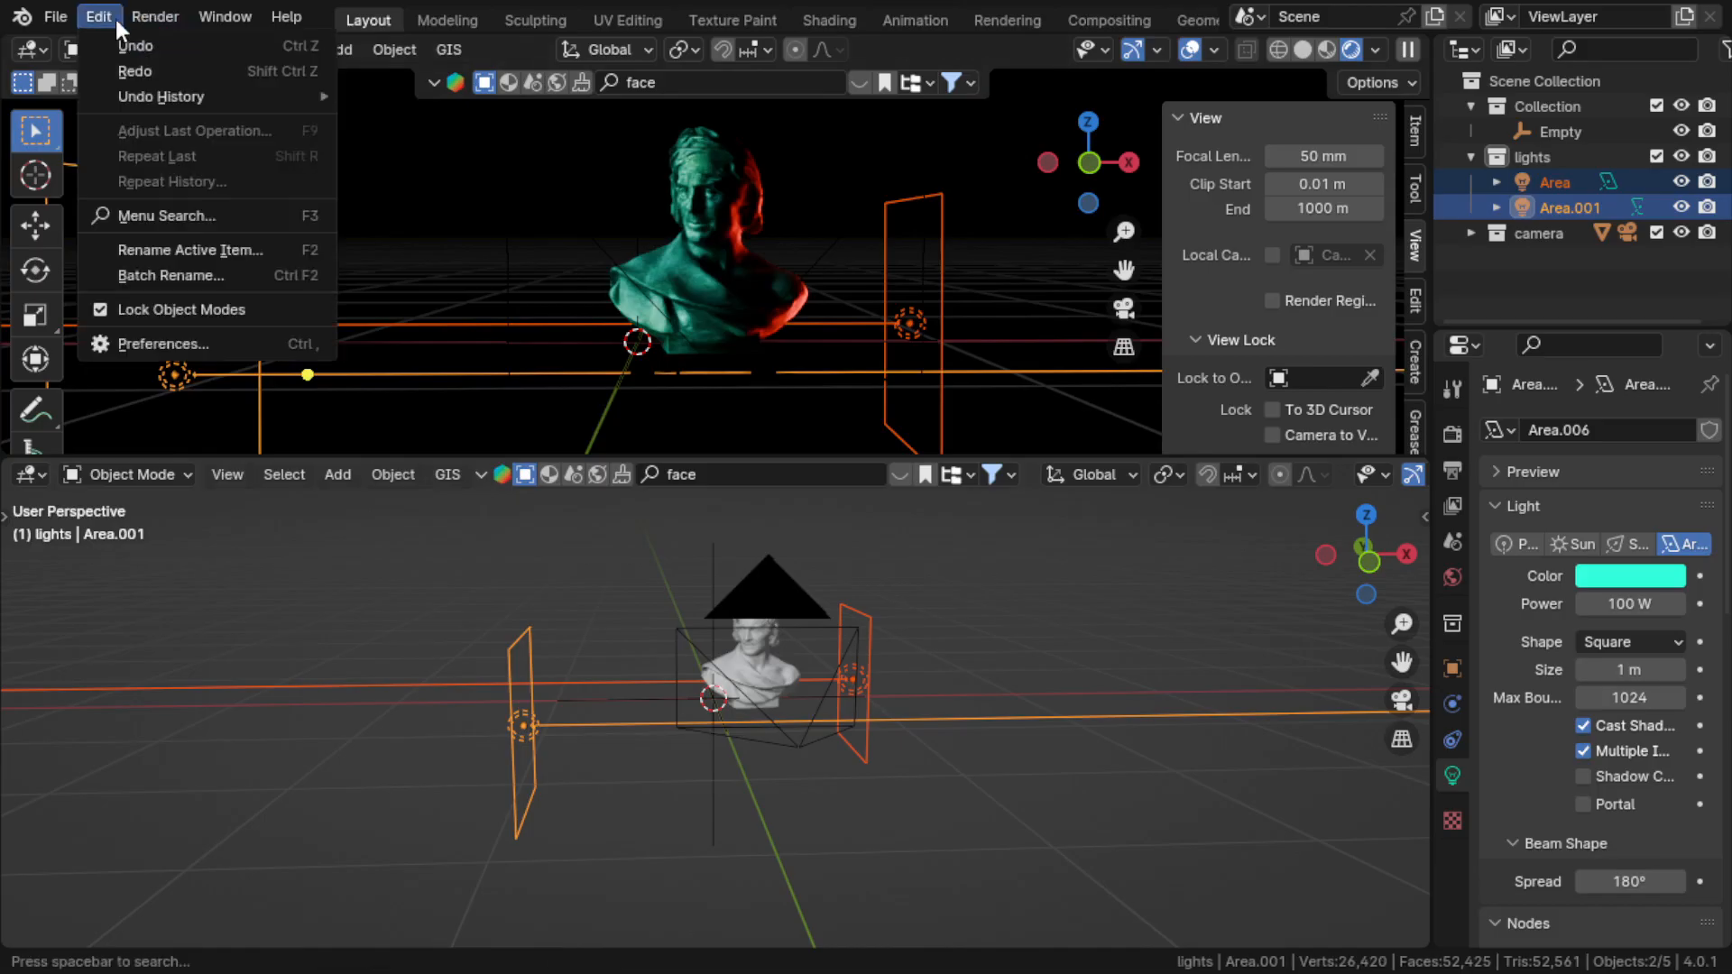
click(133, 71)
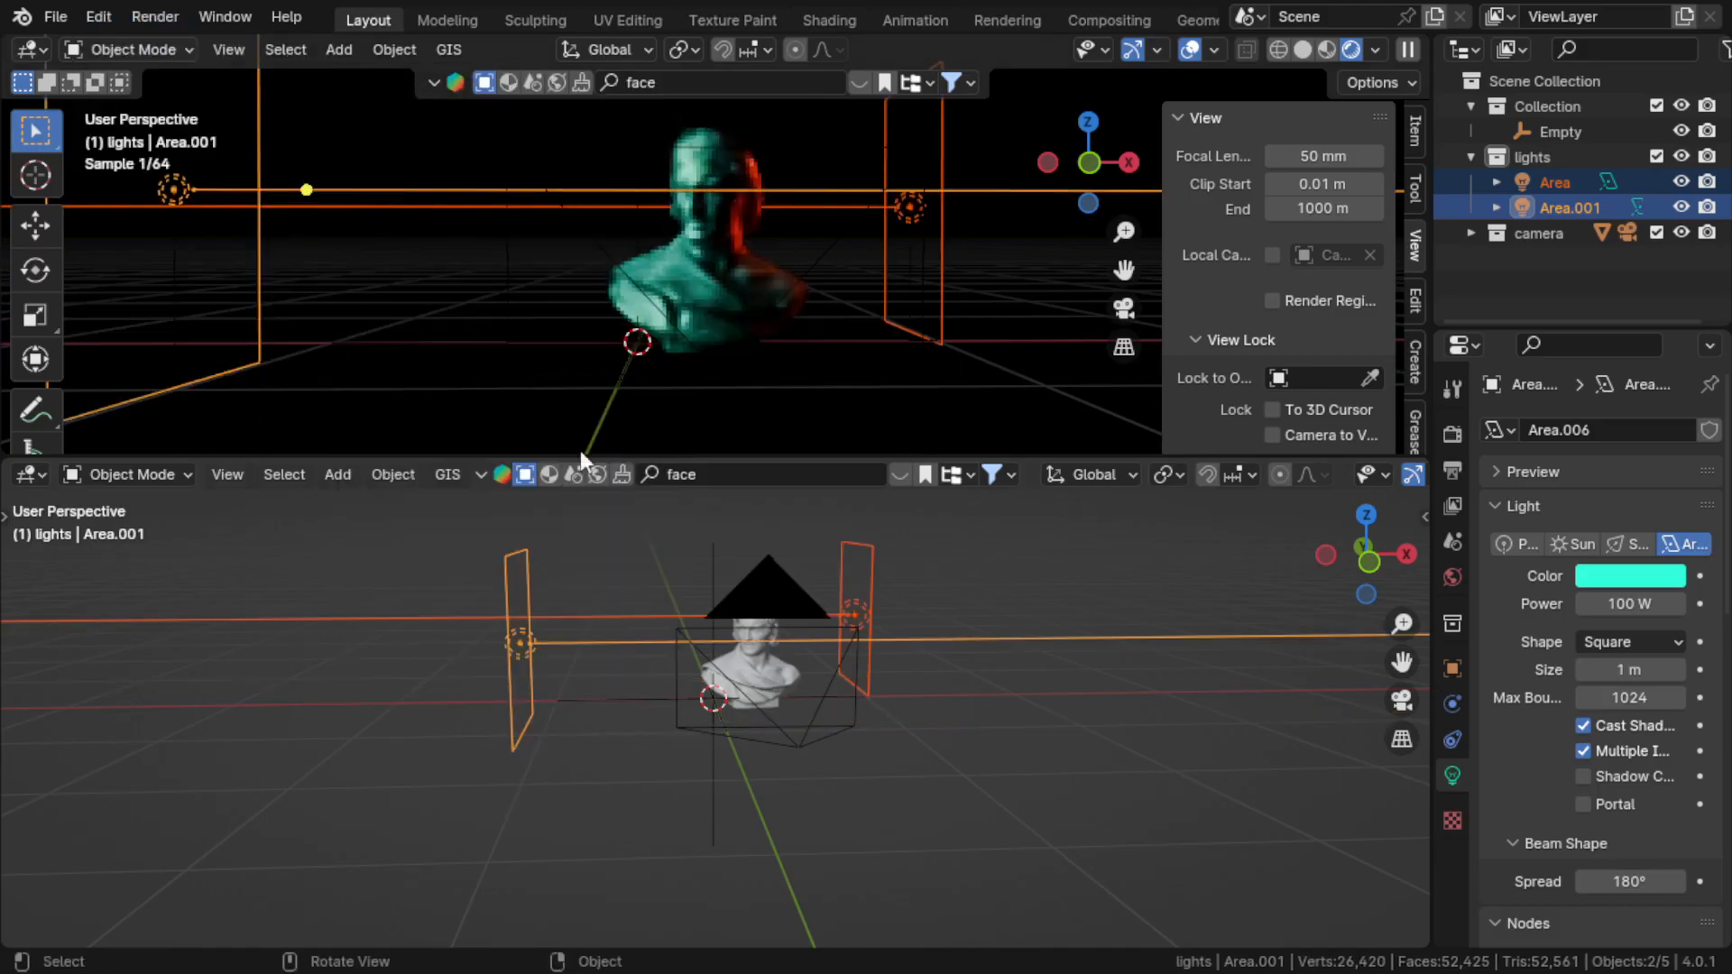
Select the red area light and move it along the positive global X axis, farther away from the bust
middle_drag(733, 606, 980, 738)
click(952, 815)
key(g)
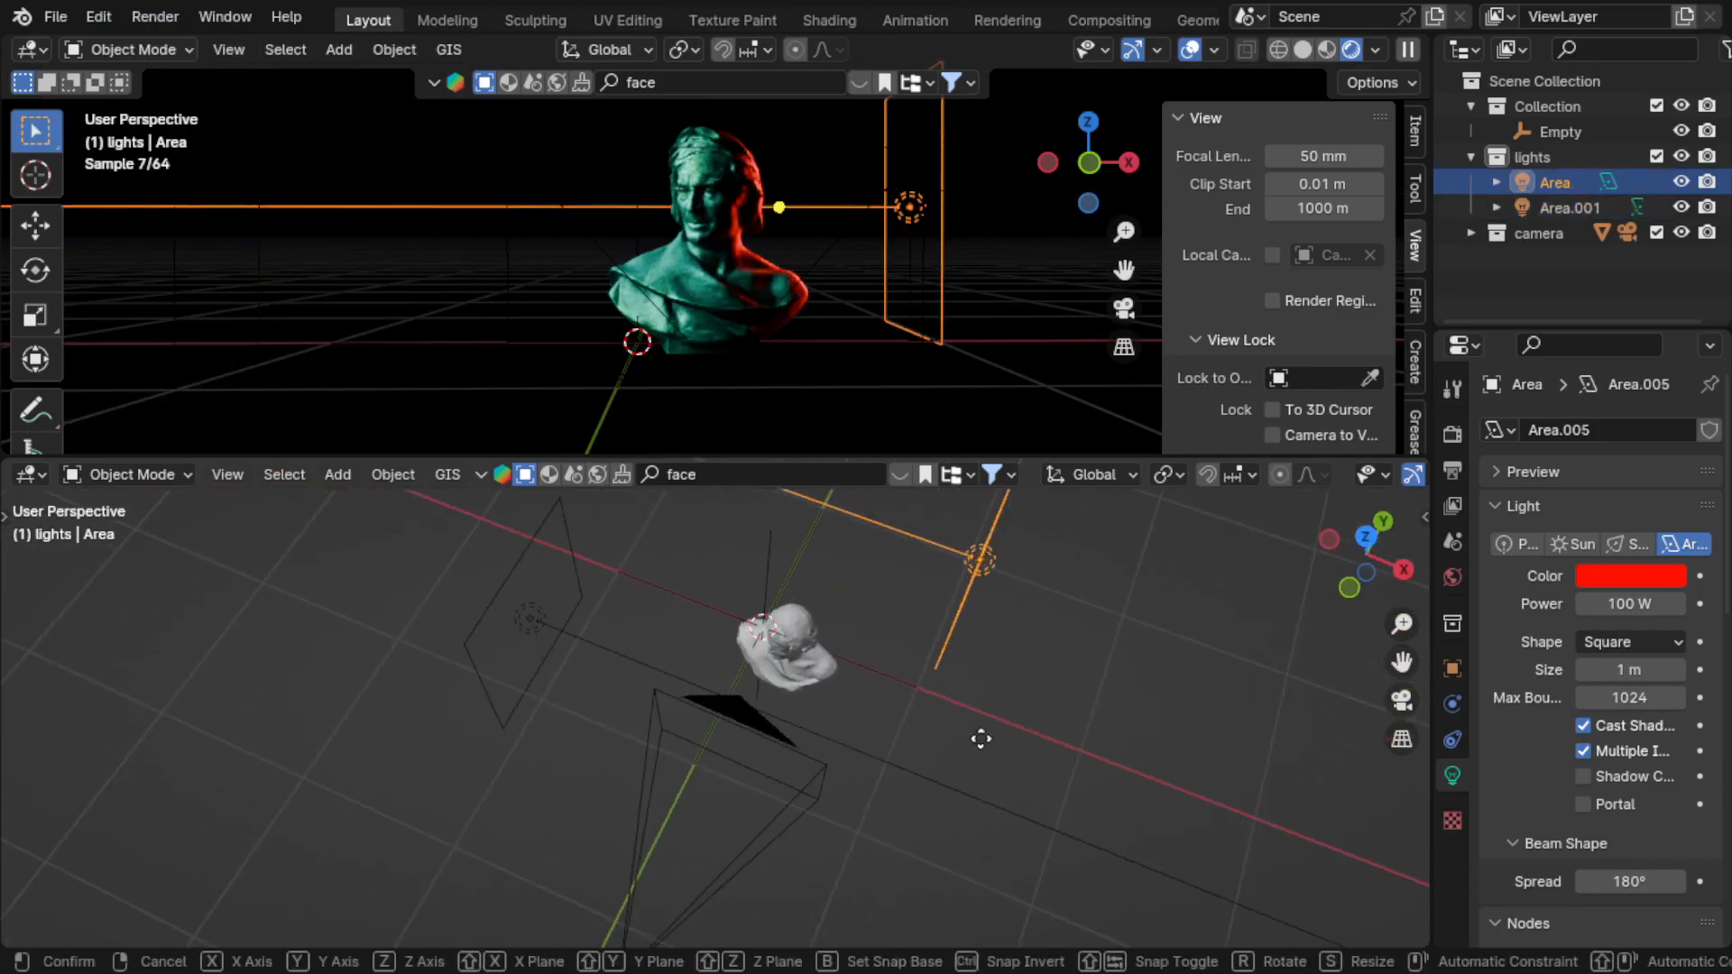
key(x)
key(y)
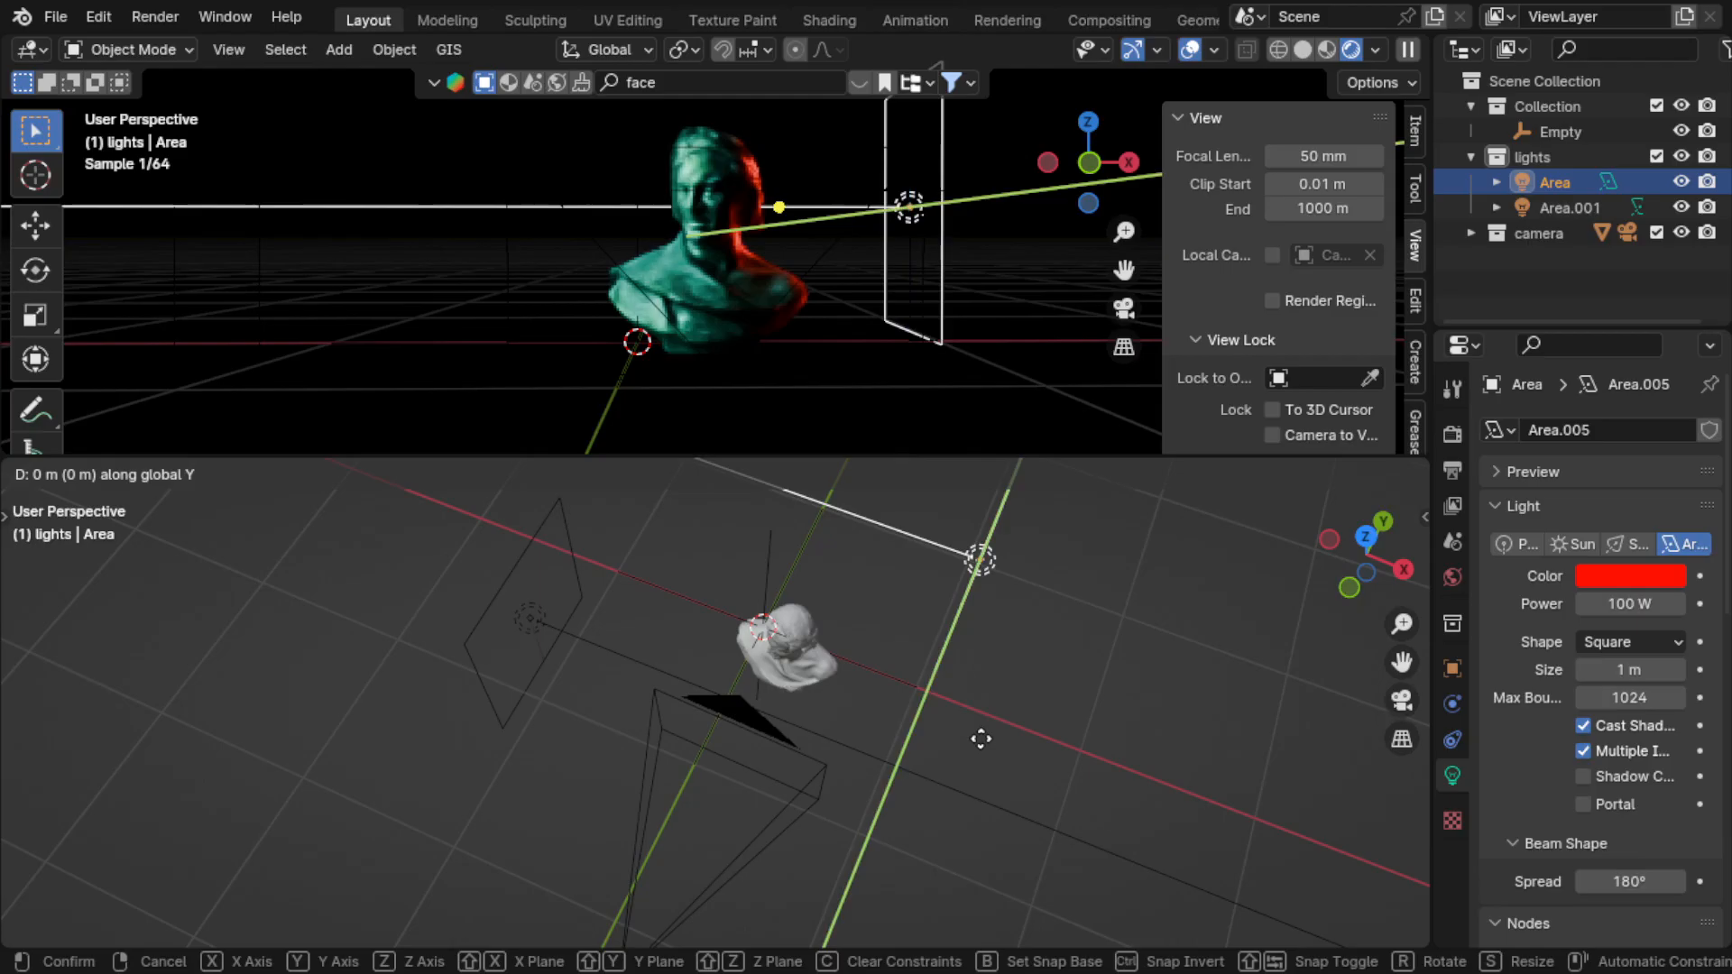
right_click(1094, 758)
key(g)
key(y)
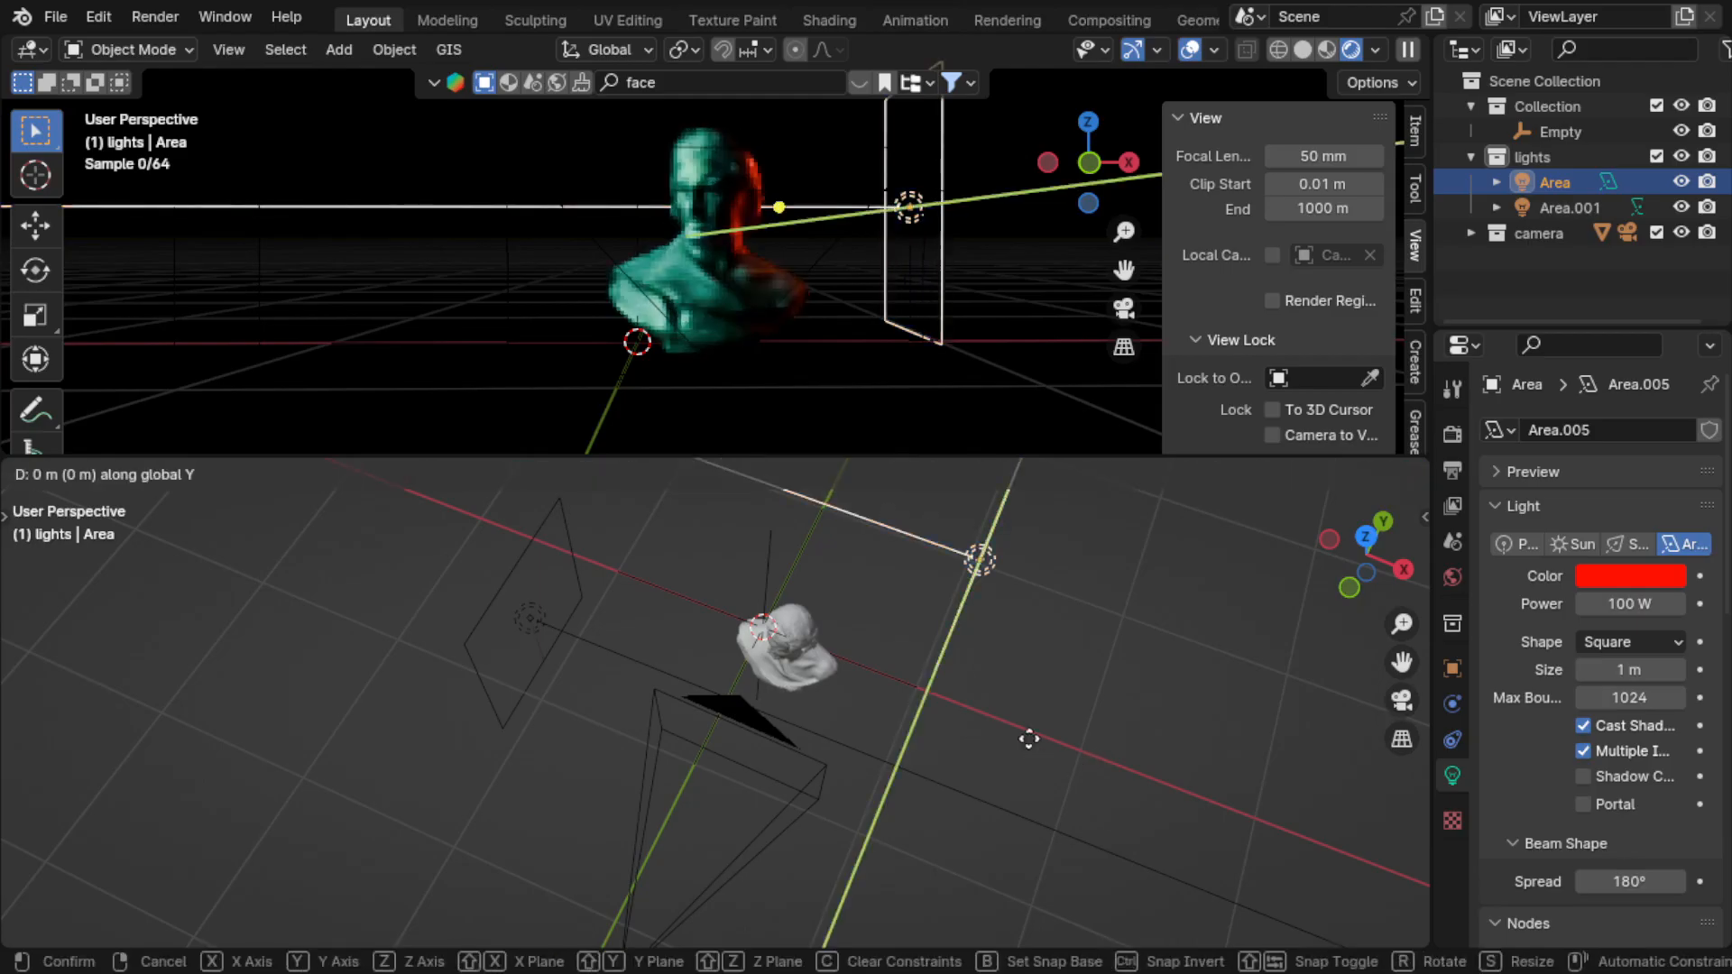
key(z)
key(x)
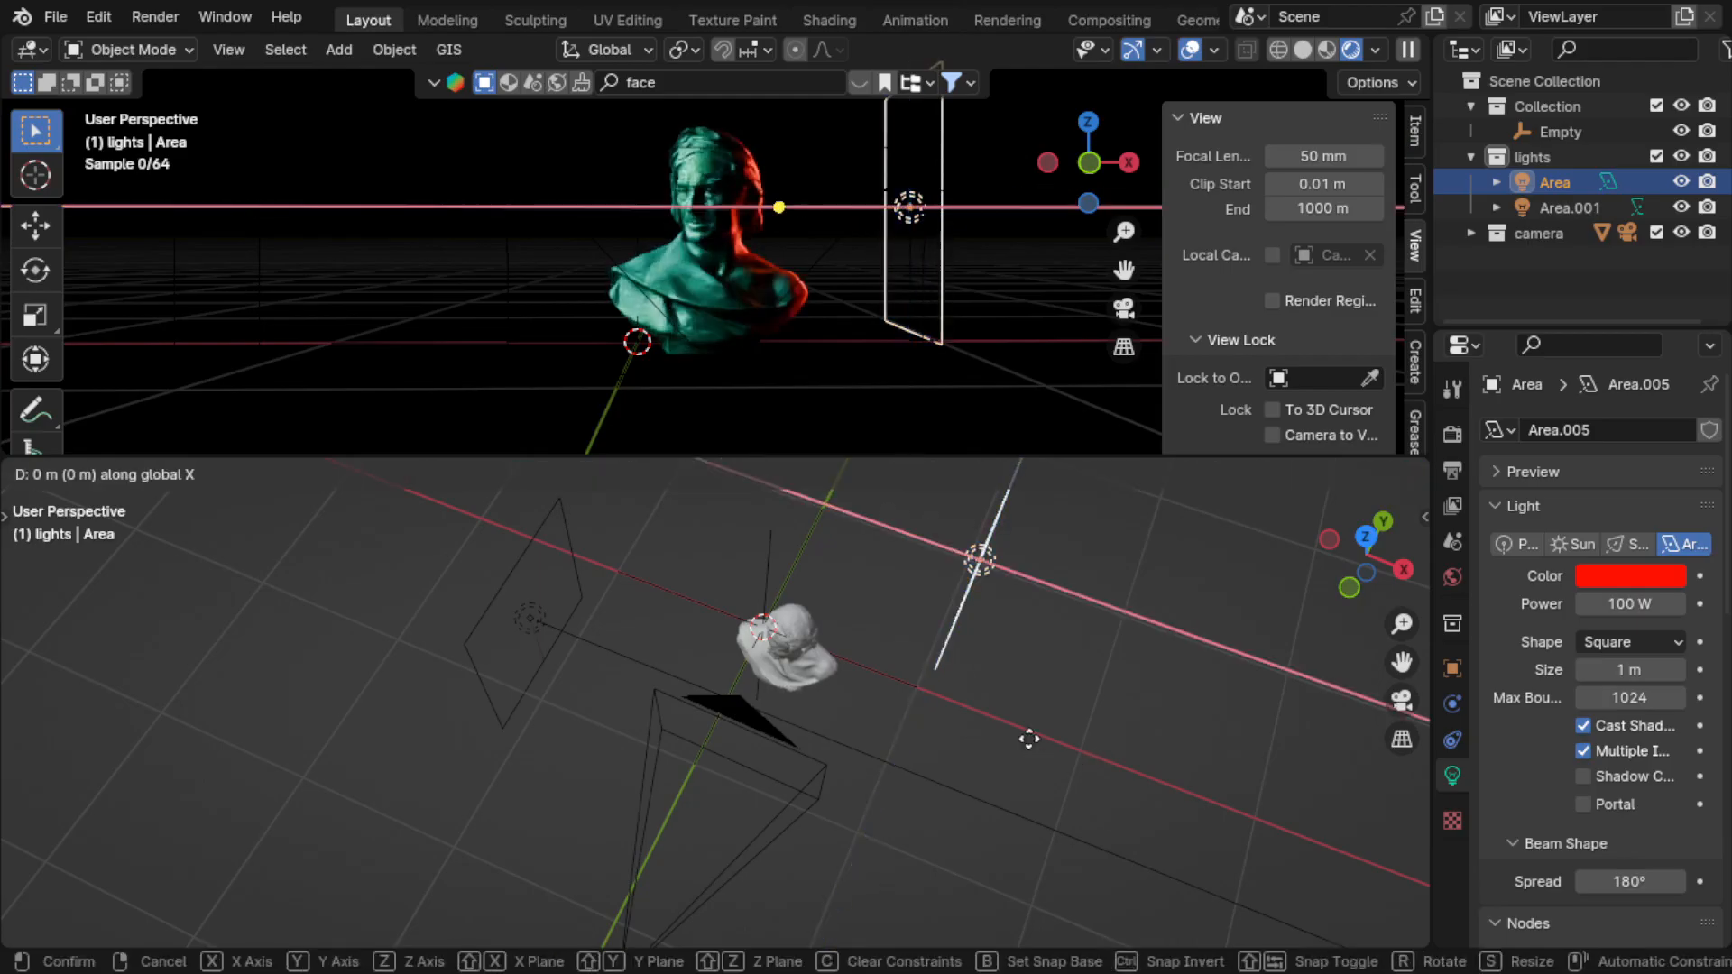
click(1149, 784)
Move the red area light about 0.22 m along the positive global Y axis, farther behind the bust
middle_drag(1149, 783, 904, 722)
key(g)
key(y)
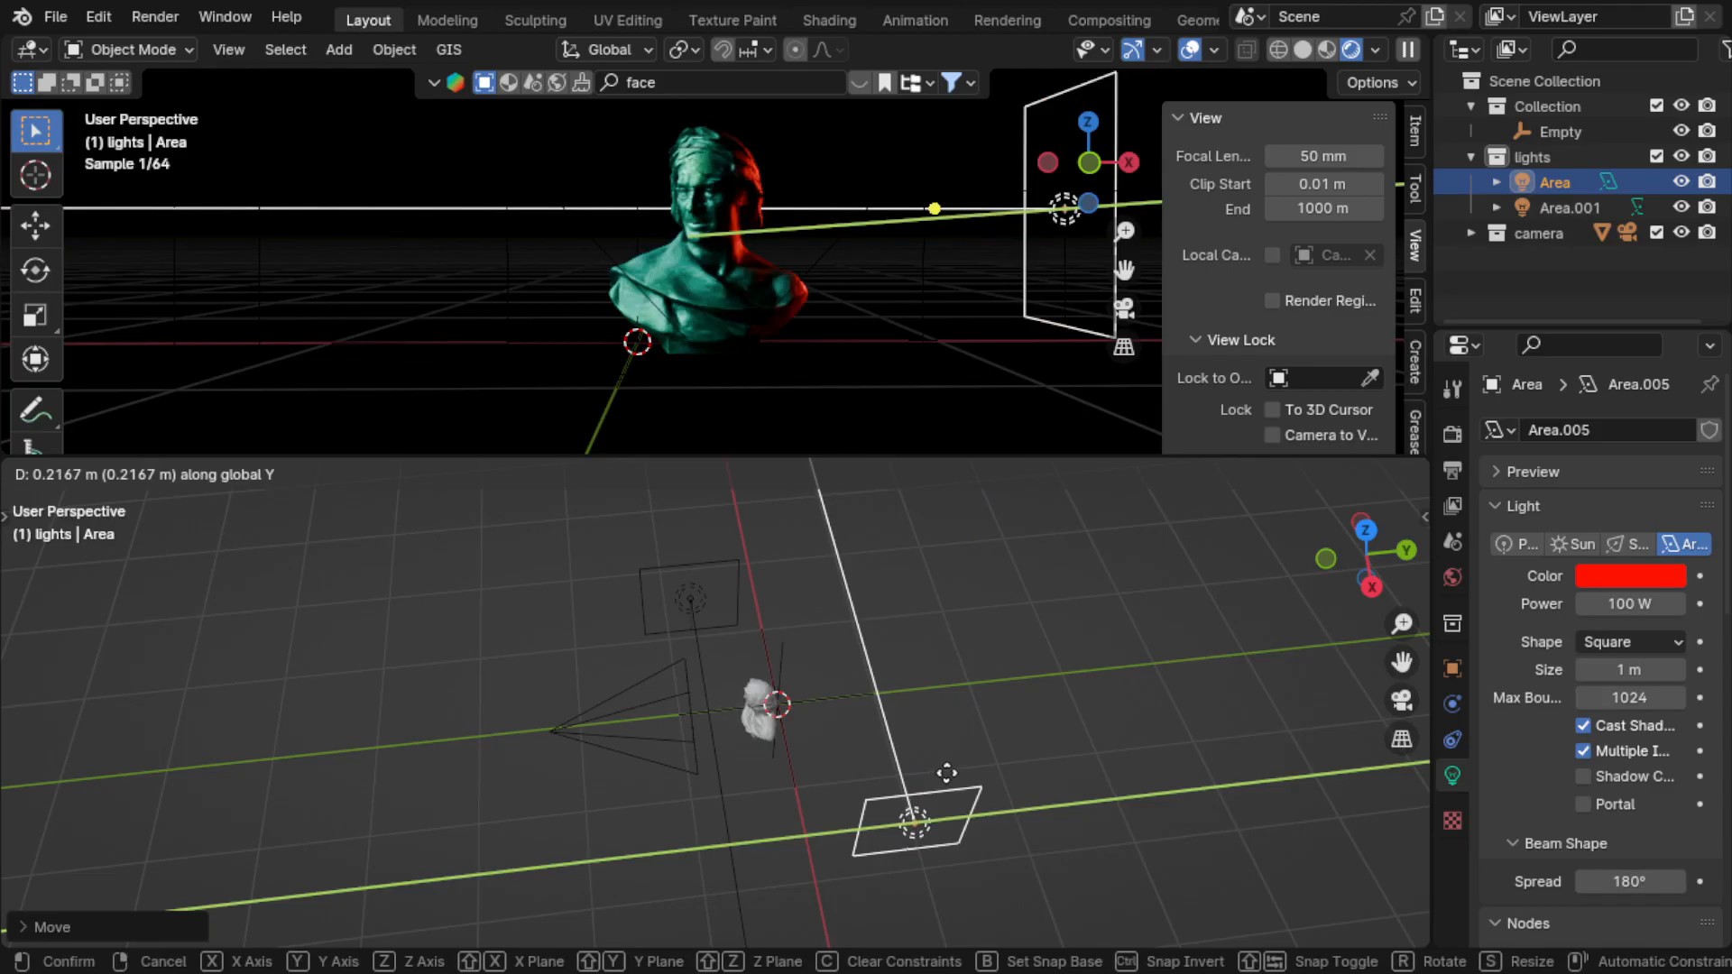
click(947, 774)
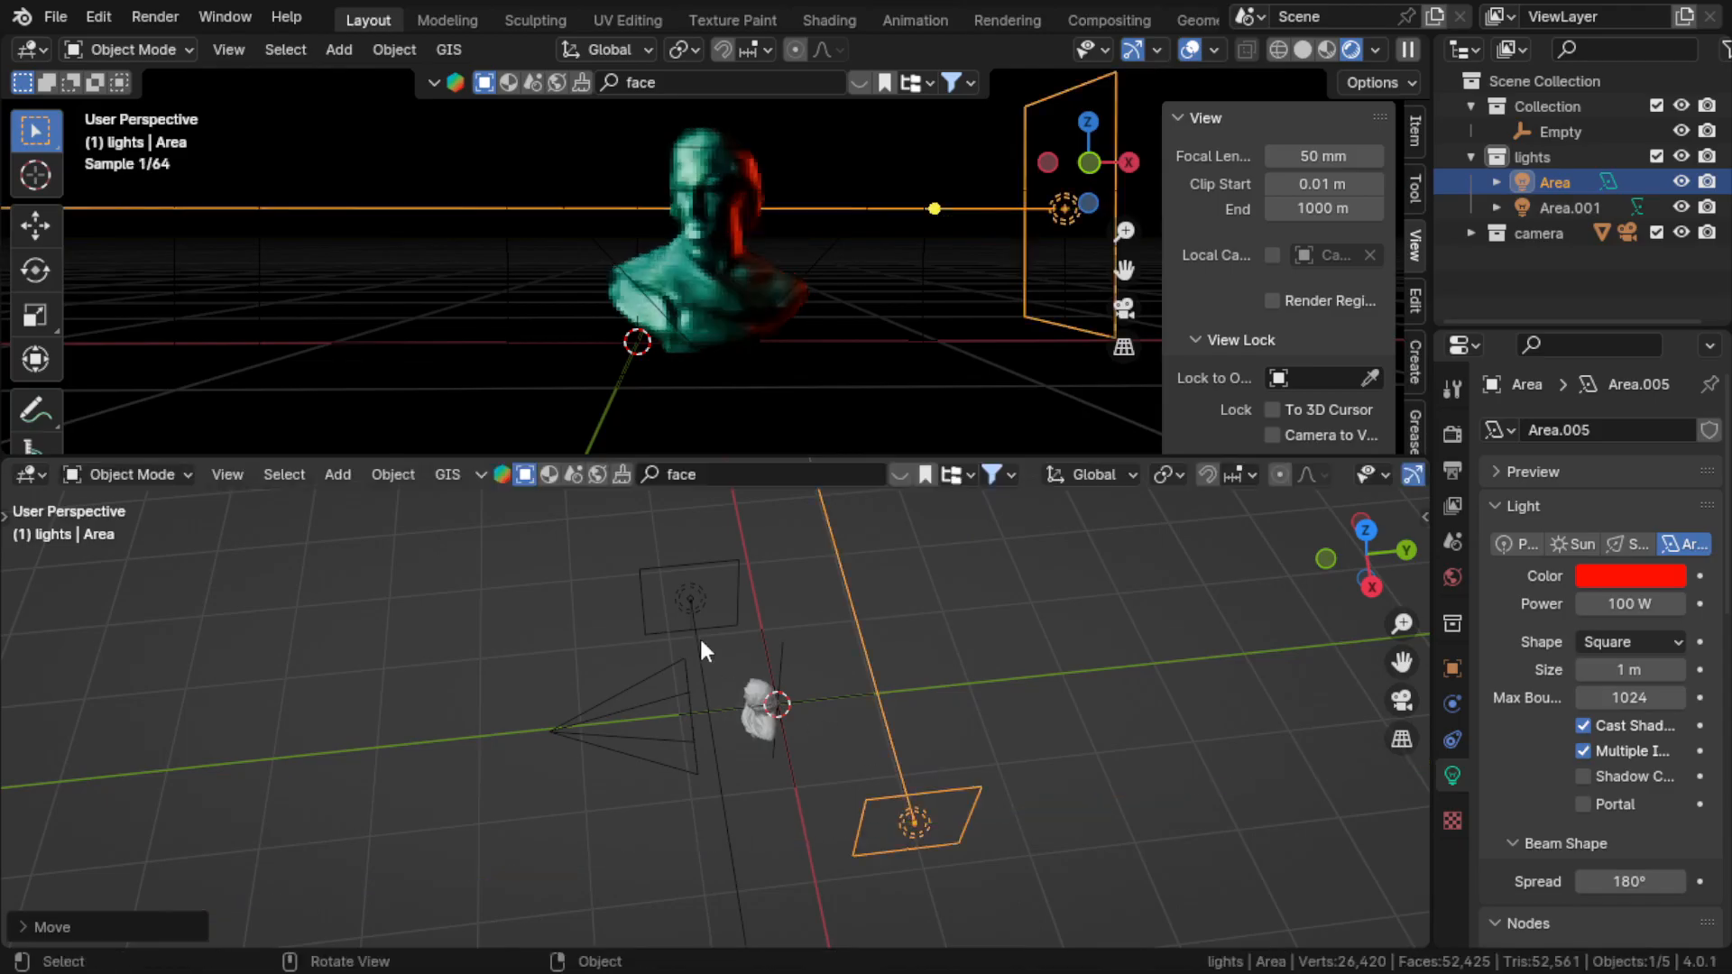
Select the turquoise area light and move it about 0.44 m along the positive global Y axis
click(683, 592)
key(g)
key(x)
key(y)
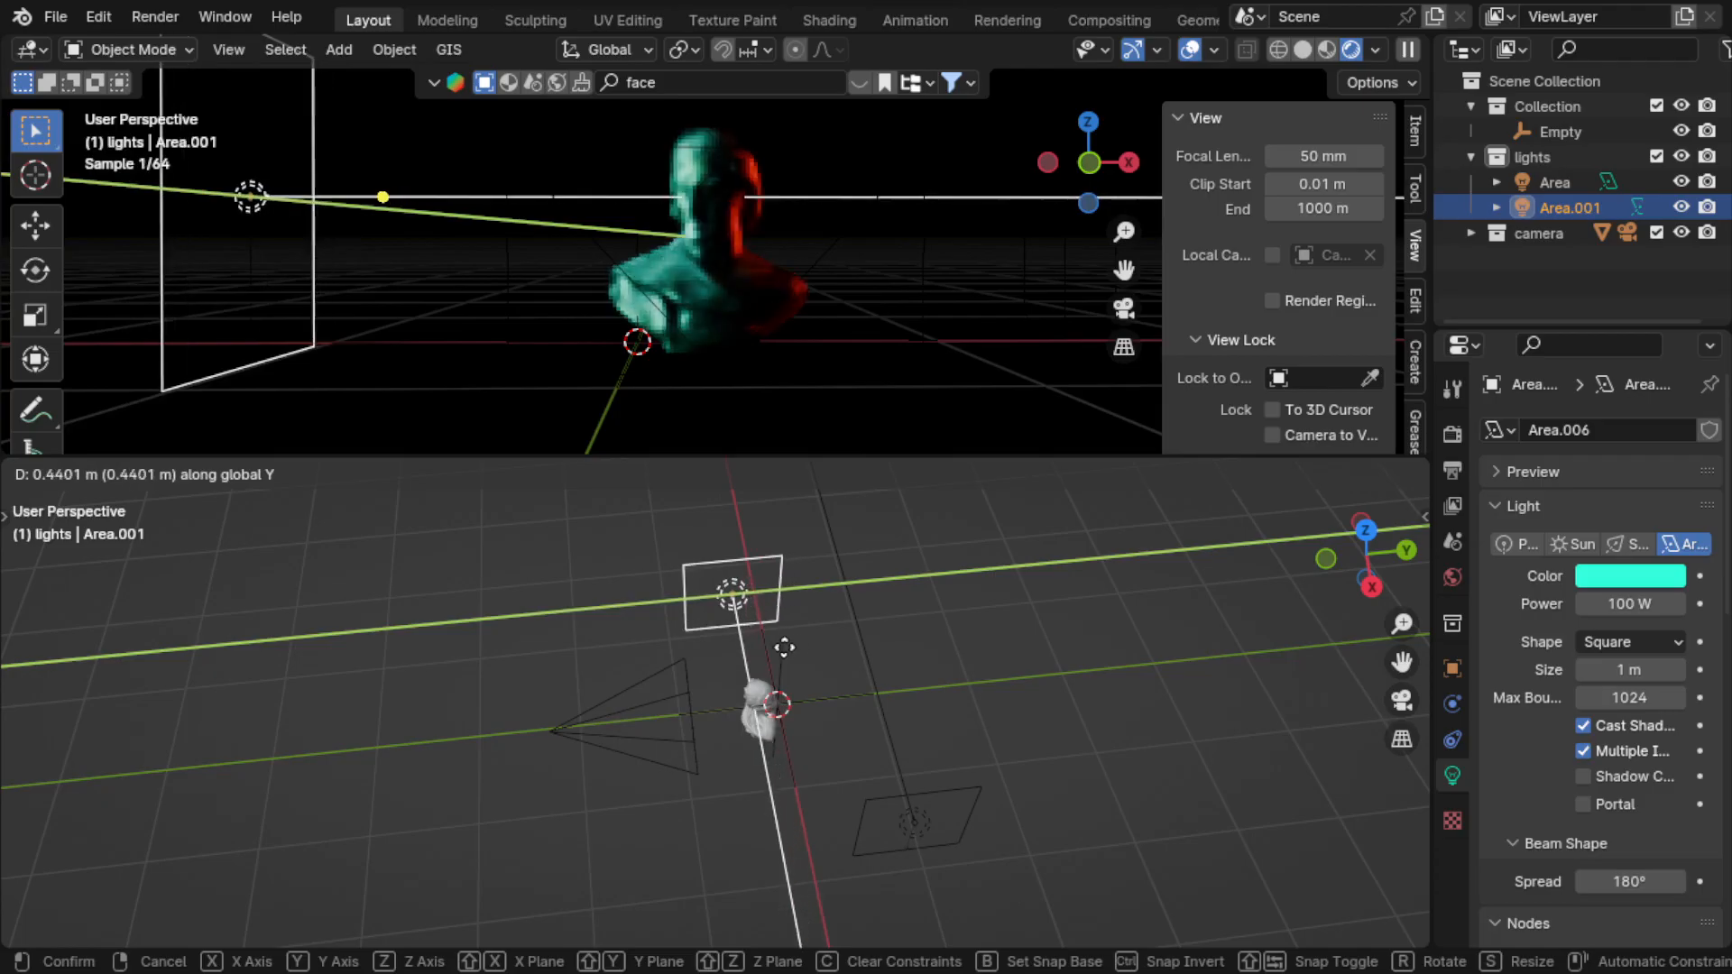
click(719, 663)
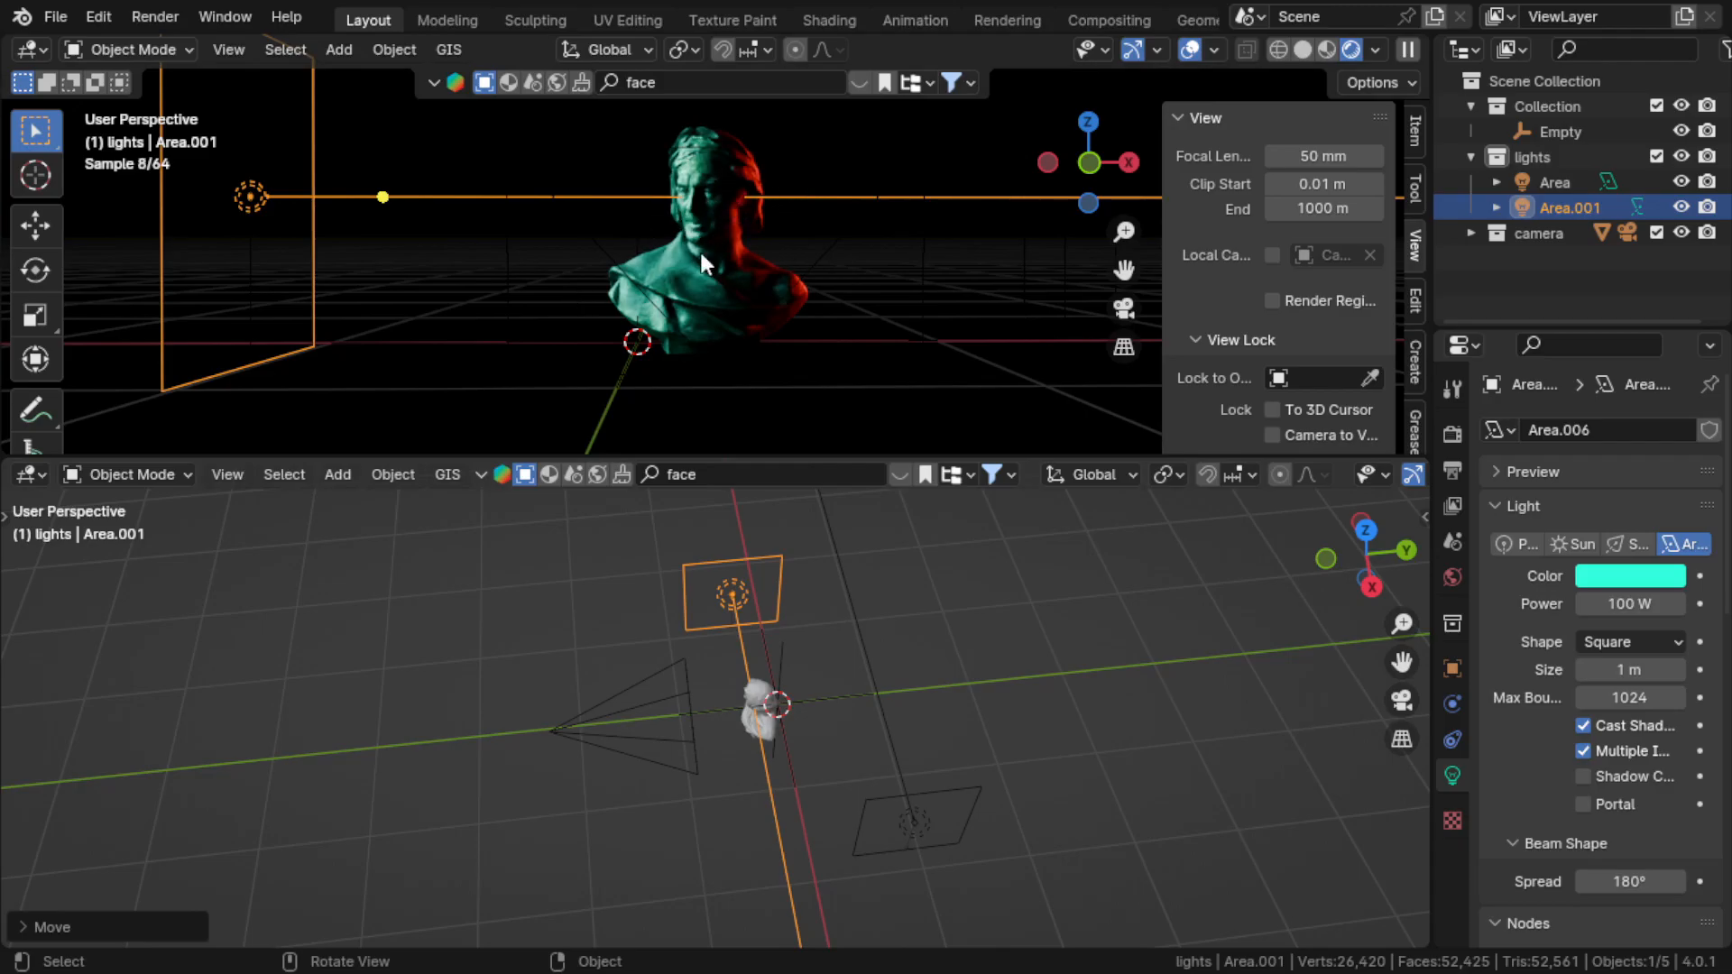
Duplicate the turquoise area light and place the copy in front of the bust, close to the camera
key(g)
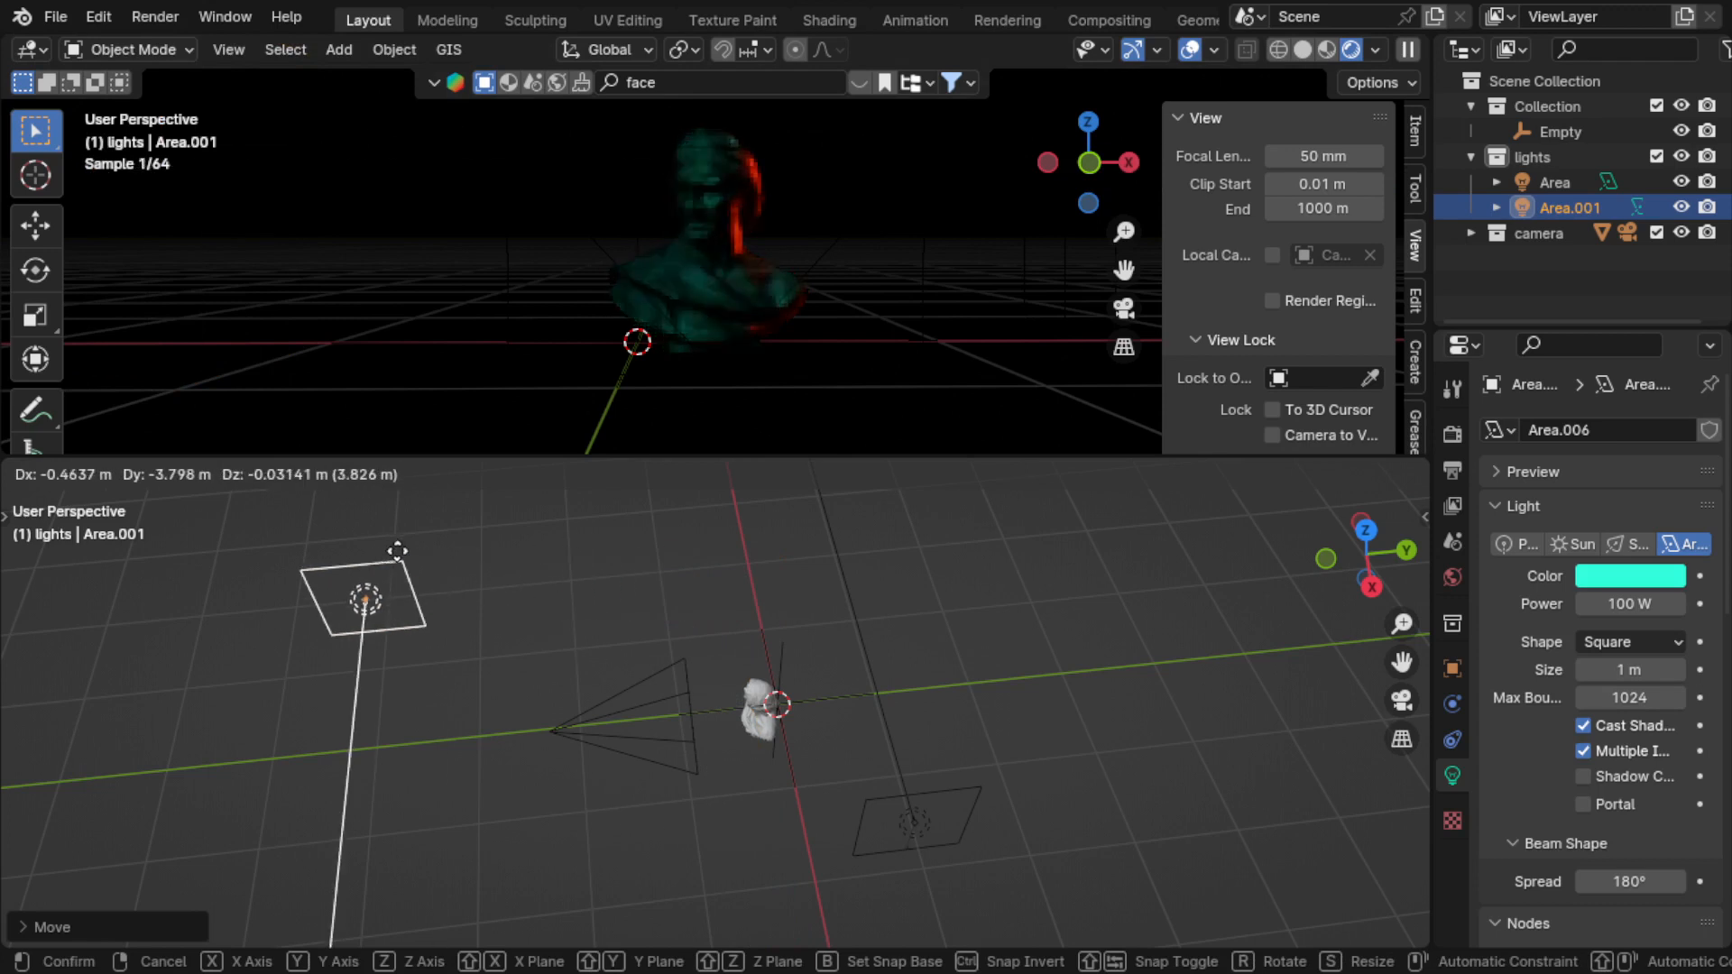
click(649, 568)
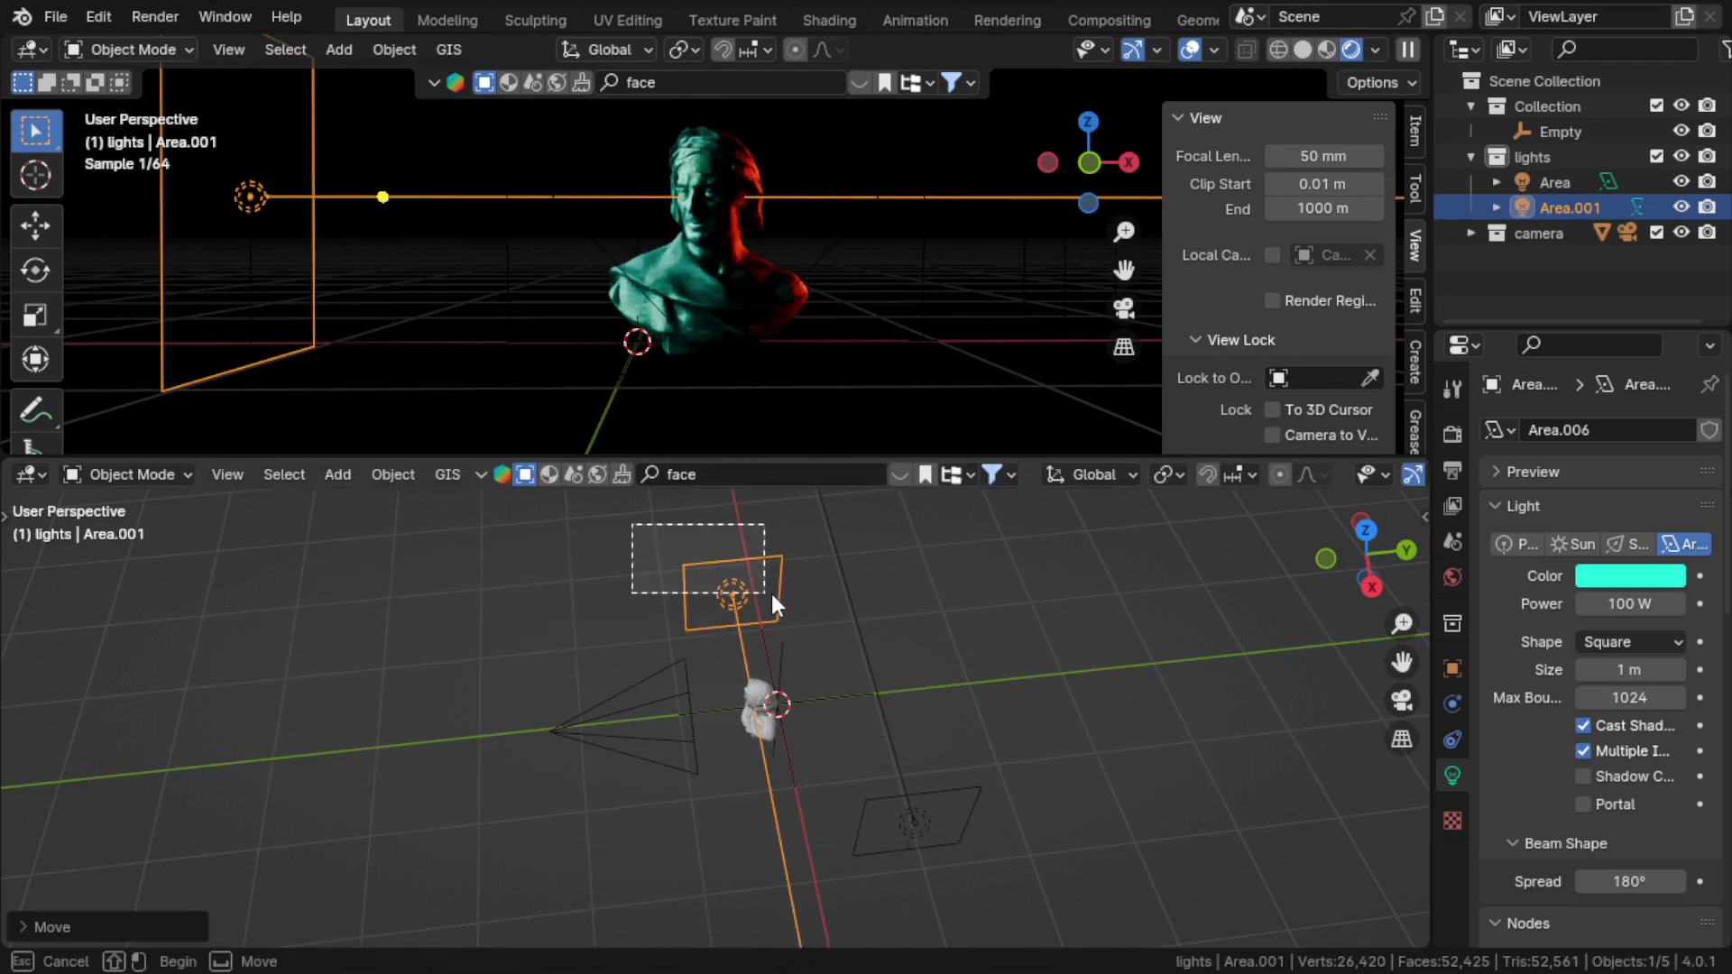
key(shift+d)
click(652, 608)
middle_drag(599, 625, 917, 758)
key(g)
click(1032, 809)
Rotate the duplicated area light freely to tilt it upright and turn it towards the bust
key(r)
key(r)
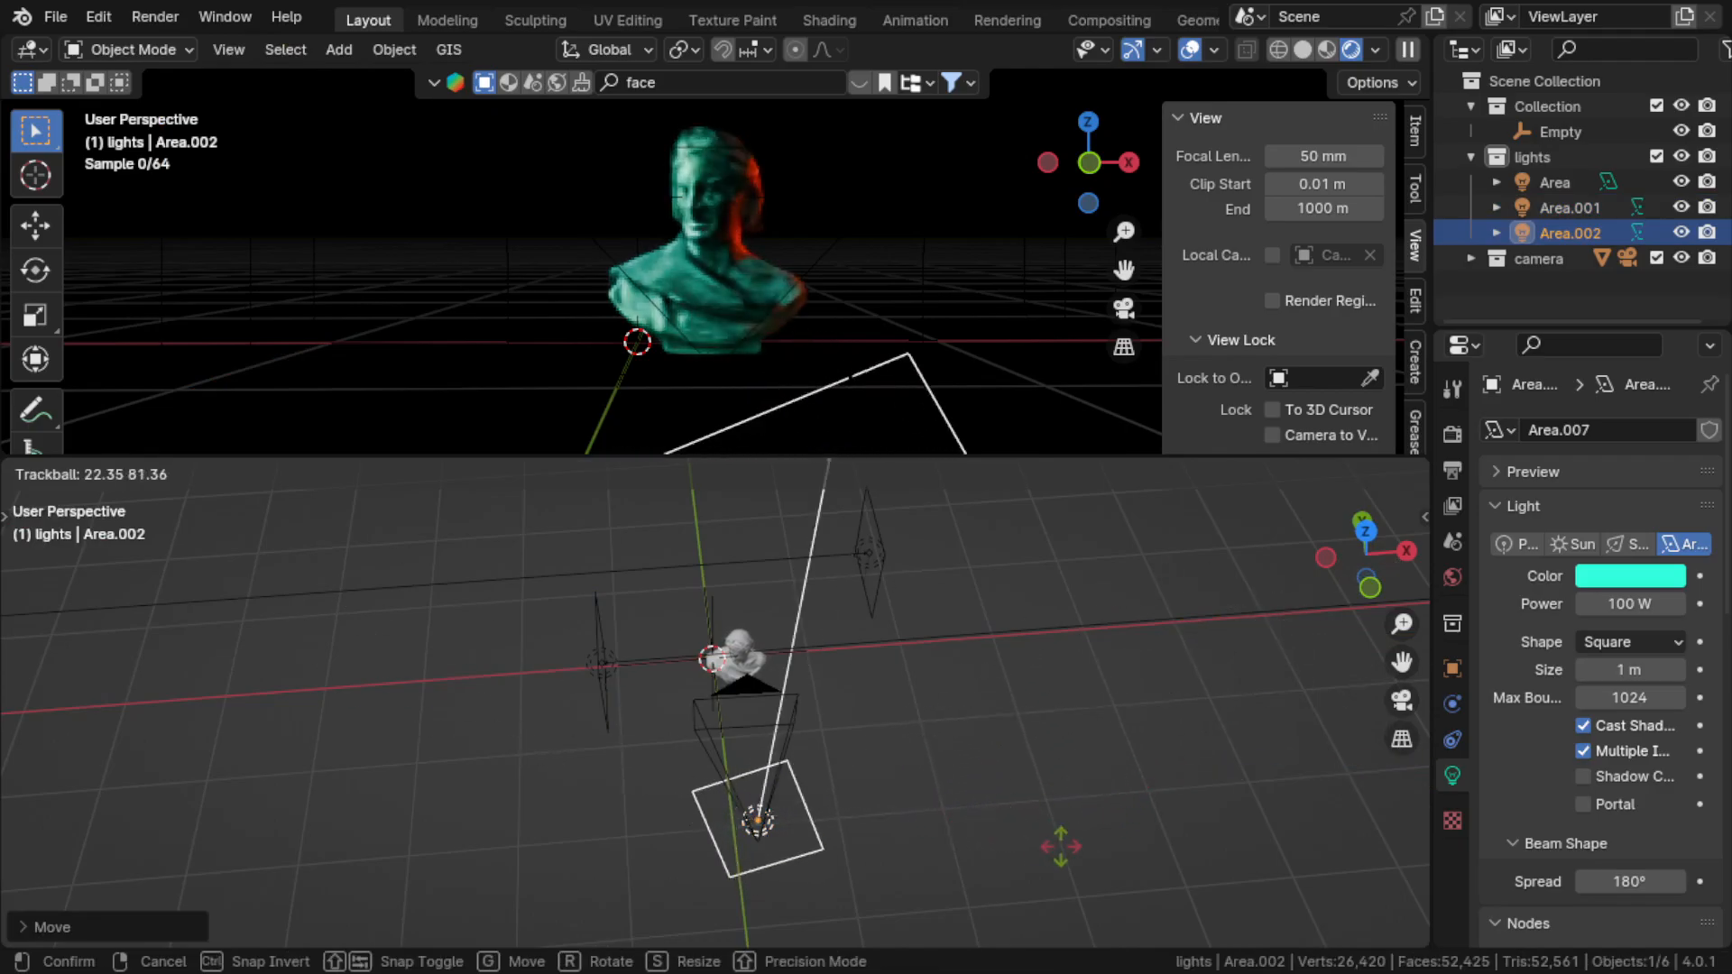
click(908, 818)
middle_drag(907, 817, 767, 685)
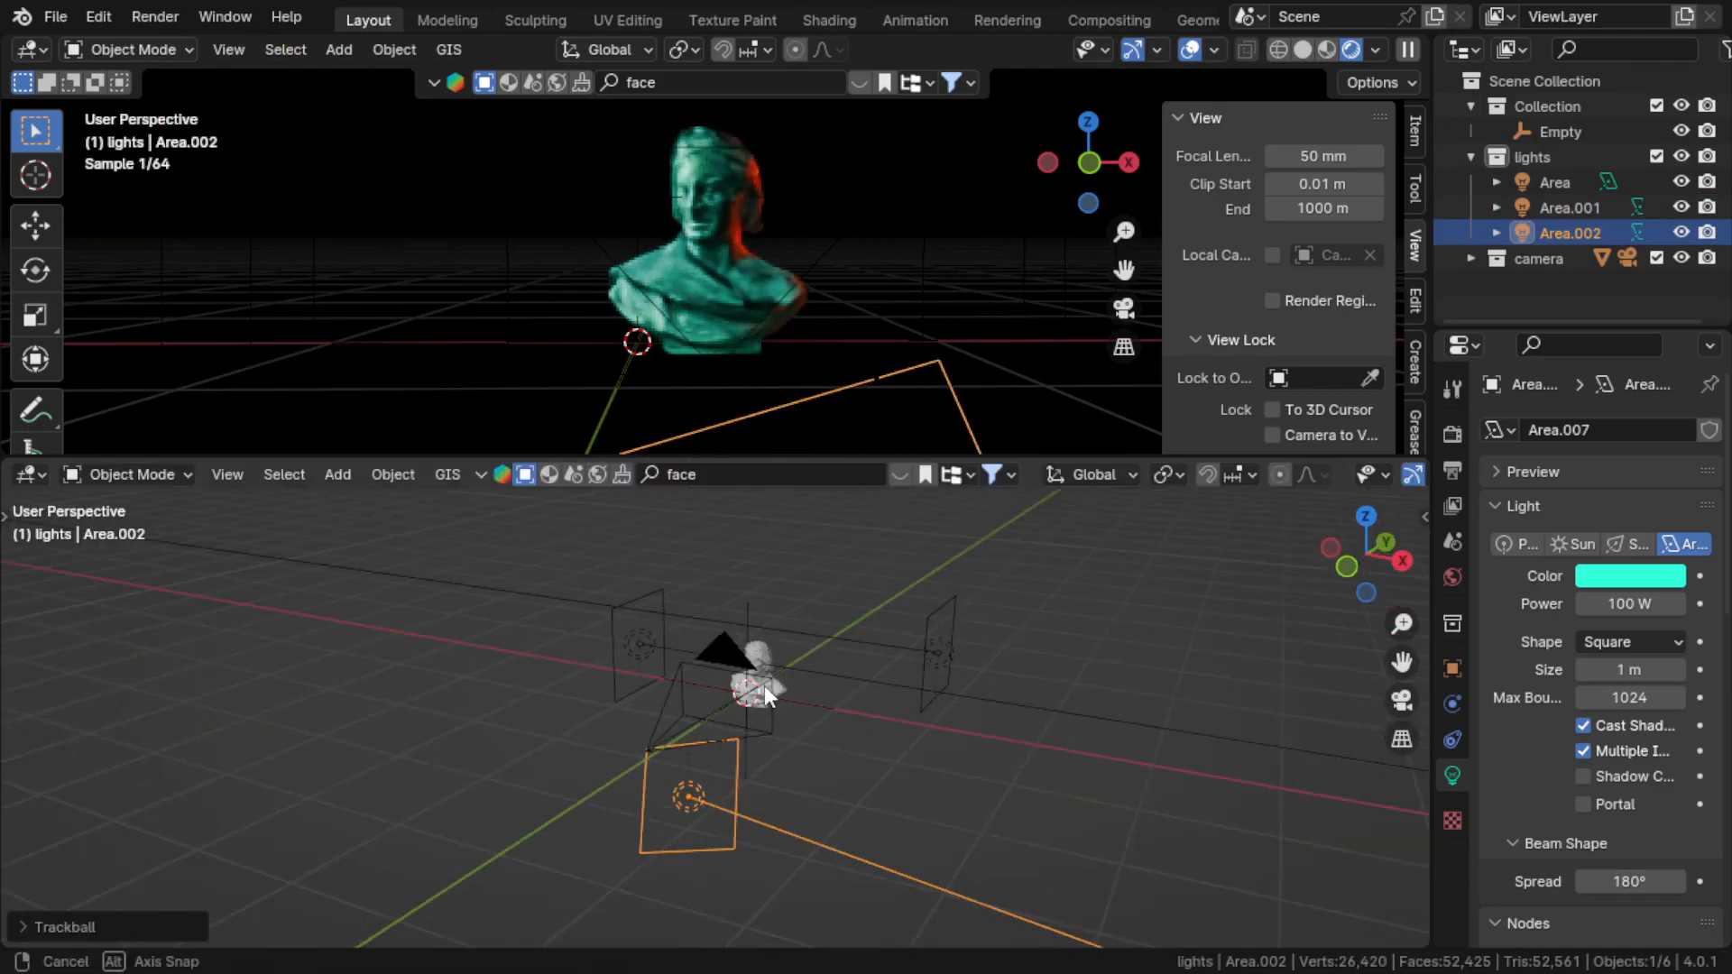
key(r)
click(711, 629)
Raise the duplicated area light and reposition it freely on the camera side of the bust
key(g)
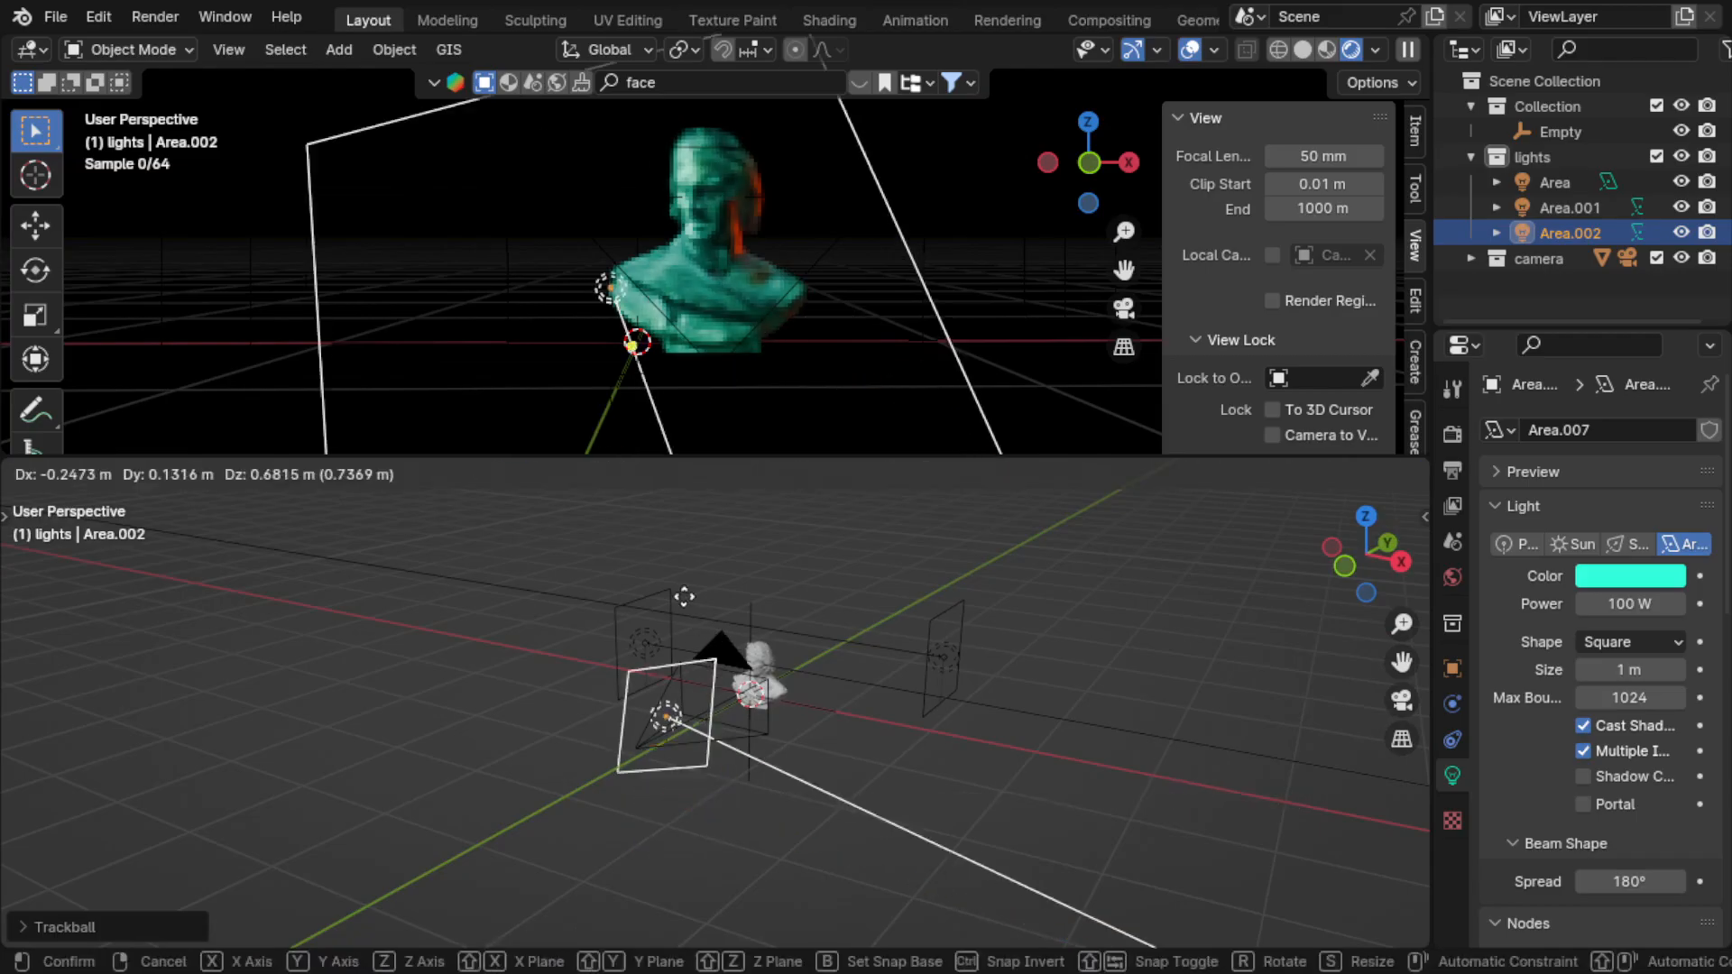
click(631, 466)
middle_drag(594, 575, 775, 653)
key(r)
key(Escape)
key(g)
click(868, 758)
Aim the duplicated area light's beam at the bust with a trackball rotation
middle_drag(868, 758, 571, 694)
key(r)
key(r)
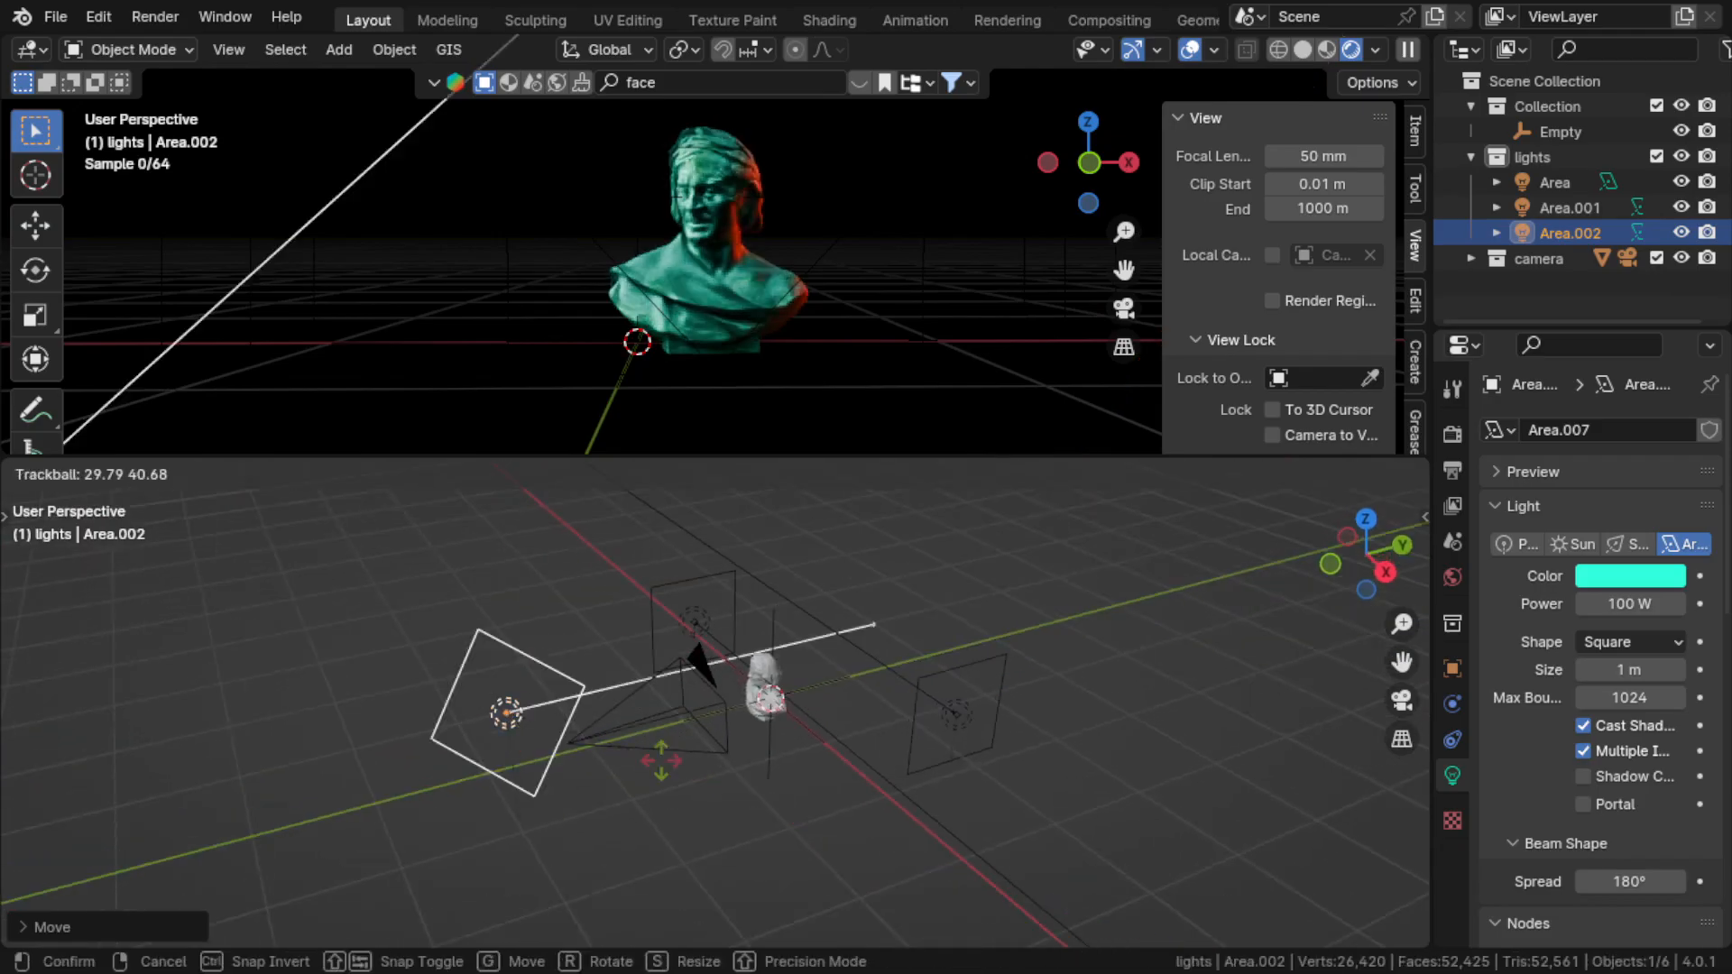
click(588, 727)
Place the duplicated area light beside the camera on the red light's side and re-aim it at the bust
mouse_move(589, 727)
middle_down()
mouse_move(641, 721)
mouse_move(619, 731)
middle_up()
click(971, 708)
key(r)
key(r)
click(959, 719)
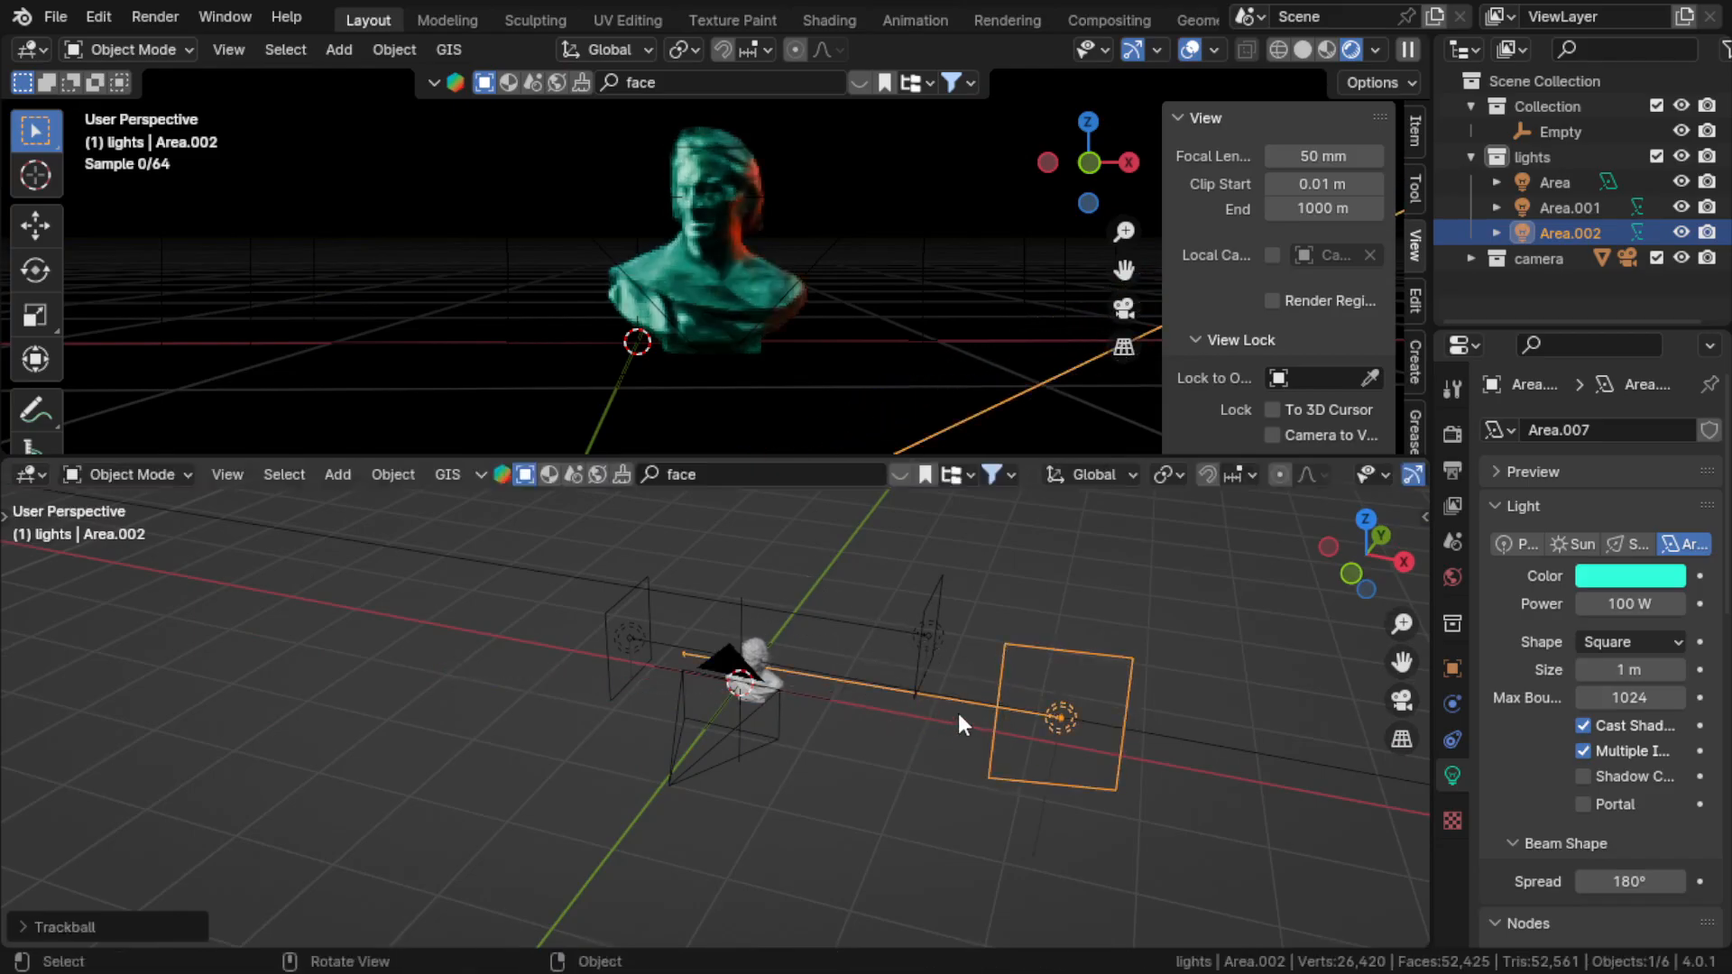
key(g)
click(820, 743)
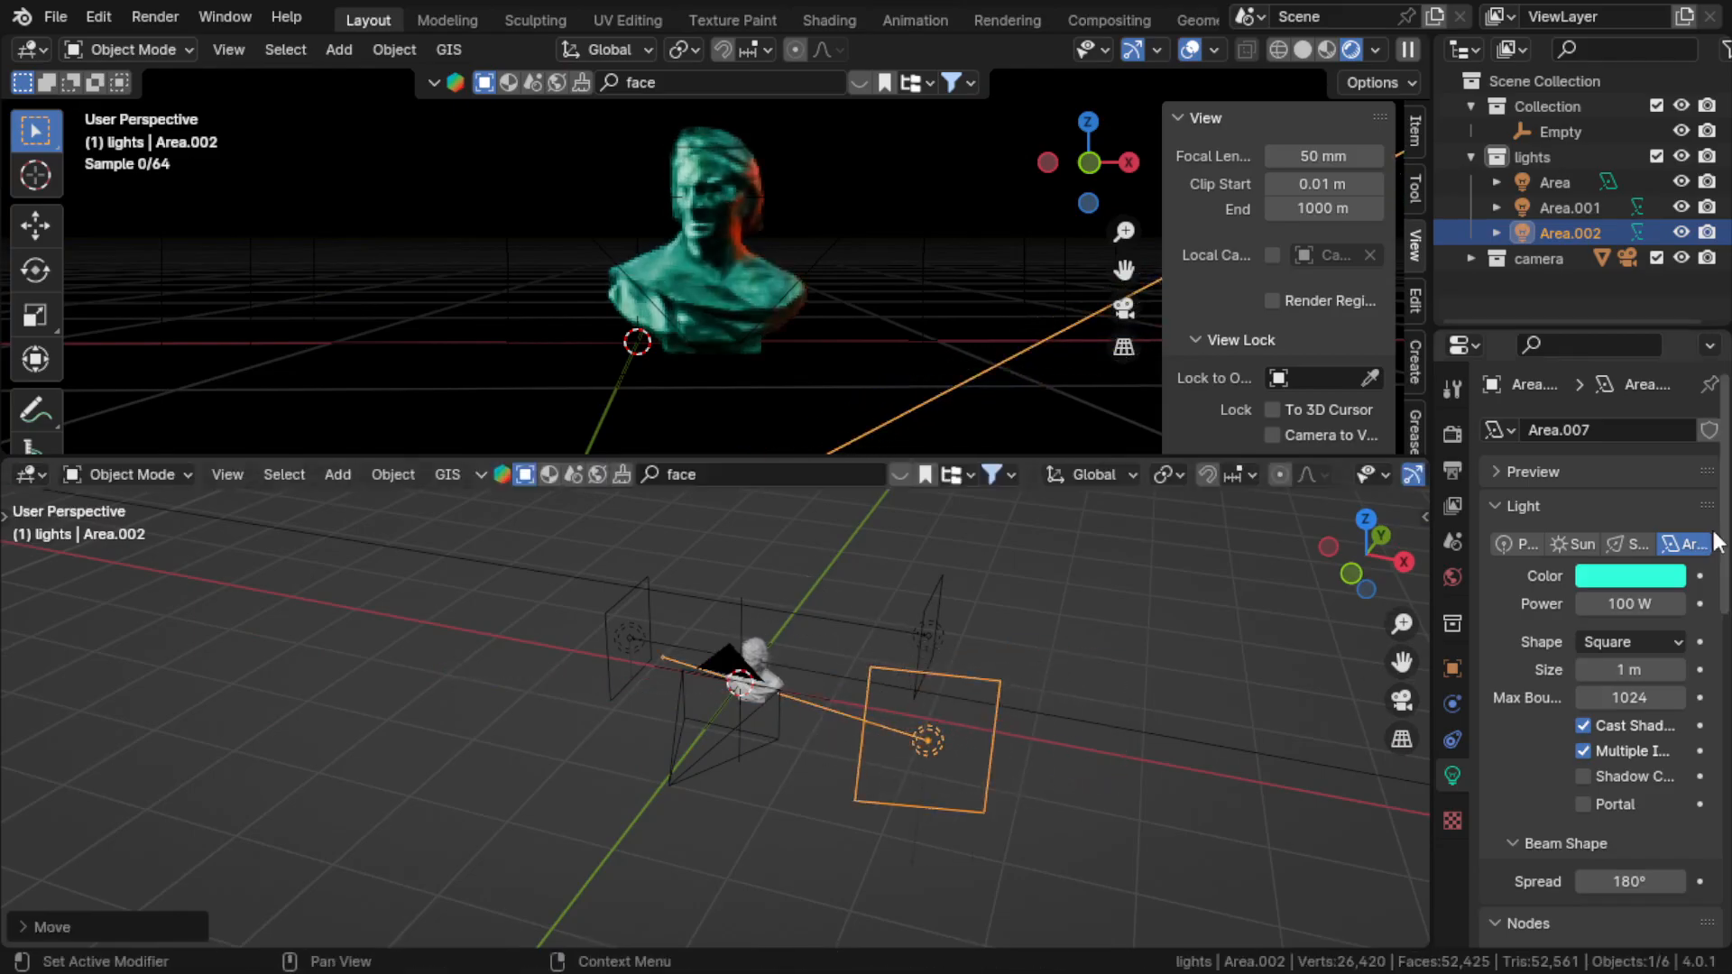
Set the duplicated light's colour to a dark cyan with hue 0.500, saturation 0.845 and value 0.135
click(1630, 576)
click(1451, 320)
drag(1451, 319, 1440, 328)
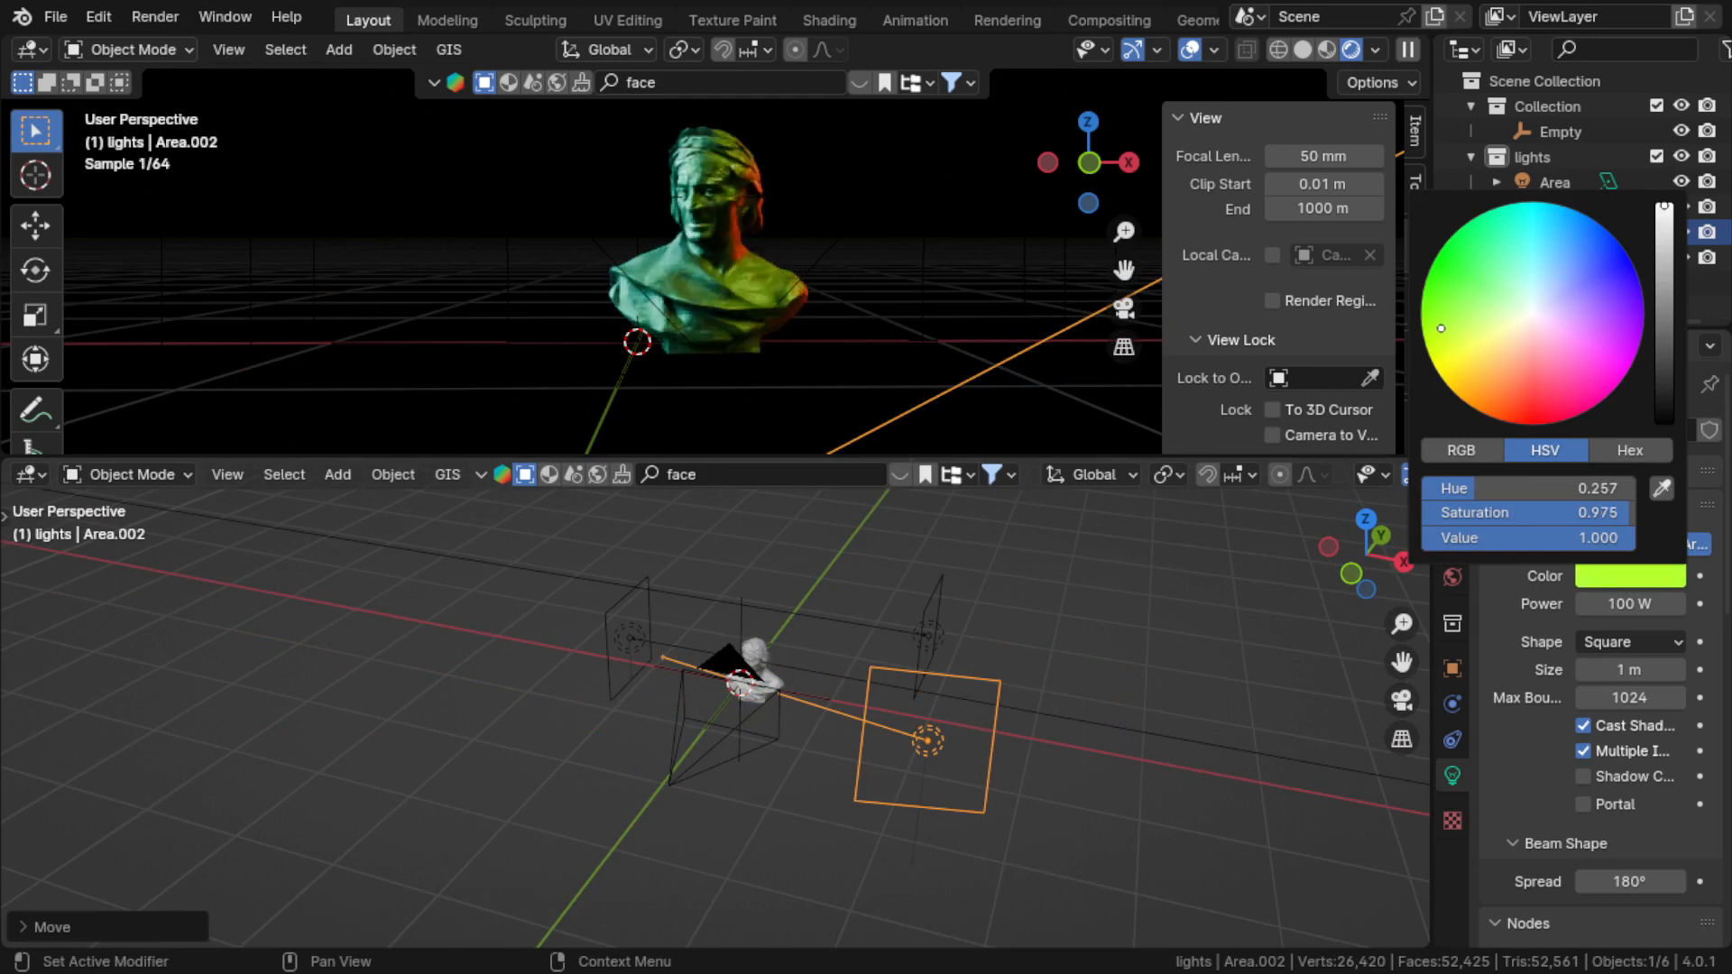
mouse_move(1441, 329)
mouse_down()
mouse_move(1534, 317)
mouse_move(1532, 245)
mouse_up()
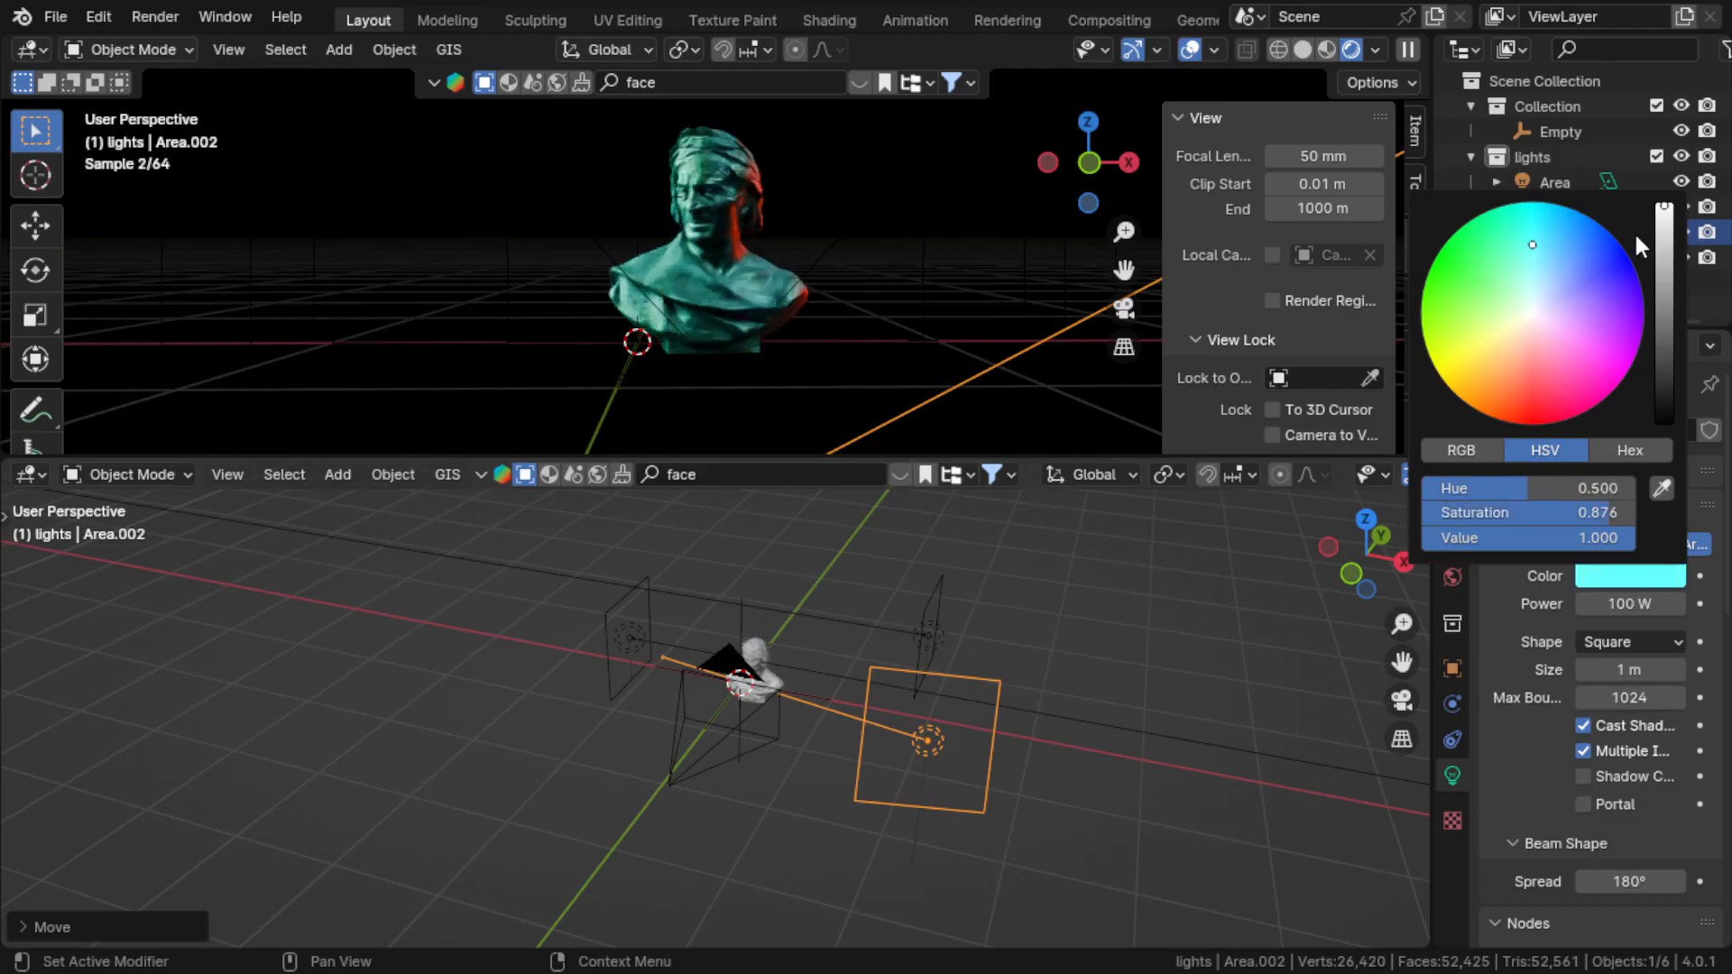
mouse_move(1665, 207)
mouse_down()
mouse_move(1664, 392)
mouse_move(1665, 335)
mouse_up()
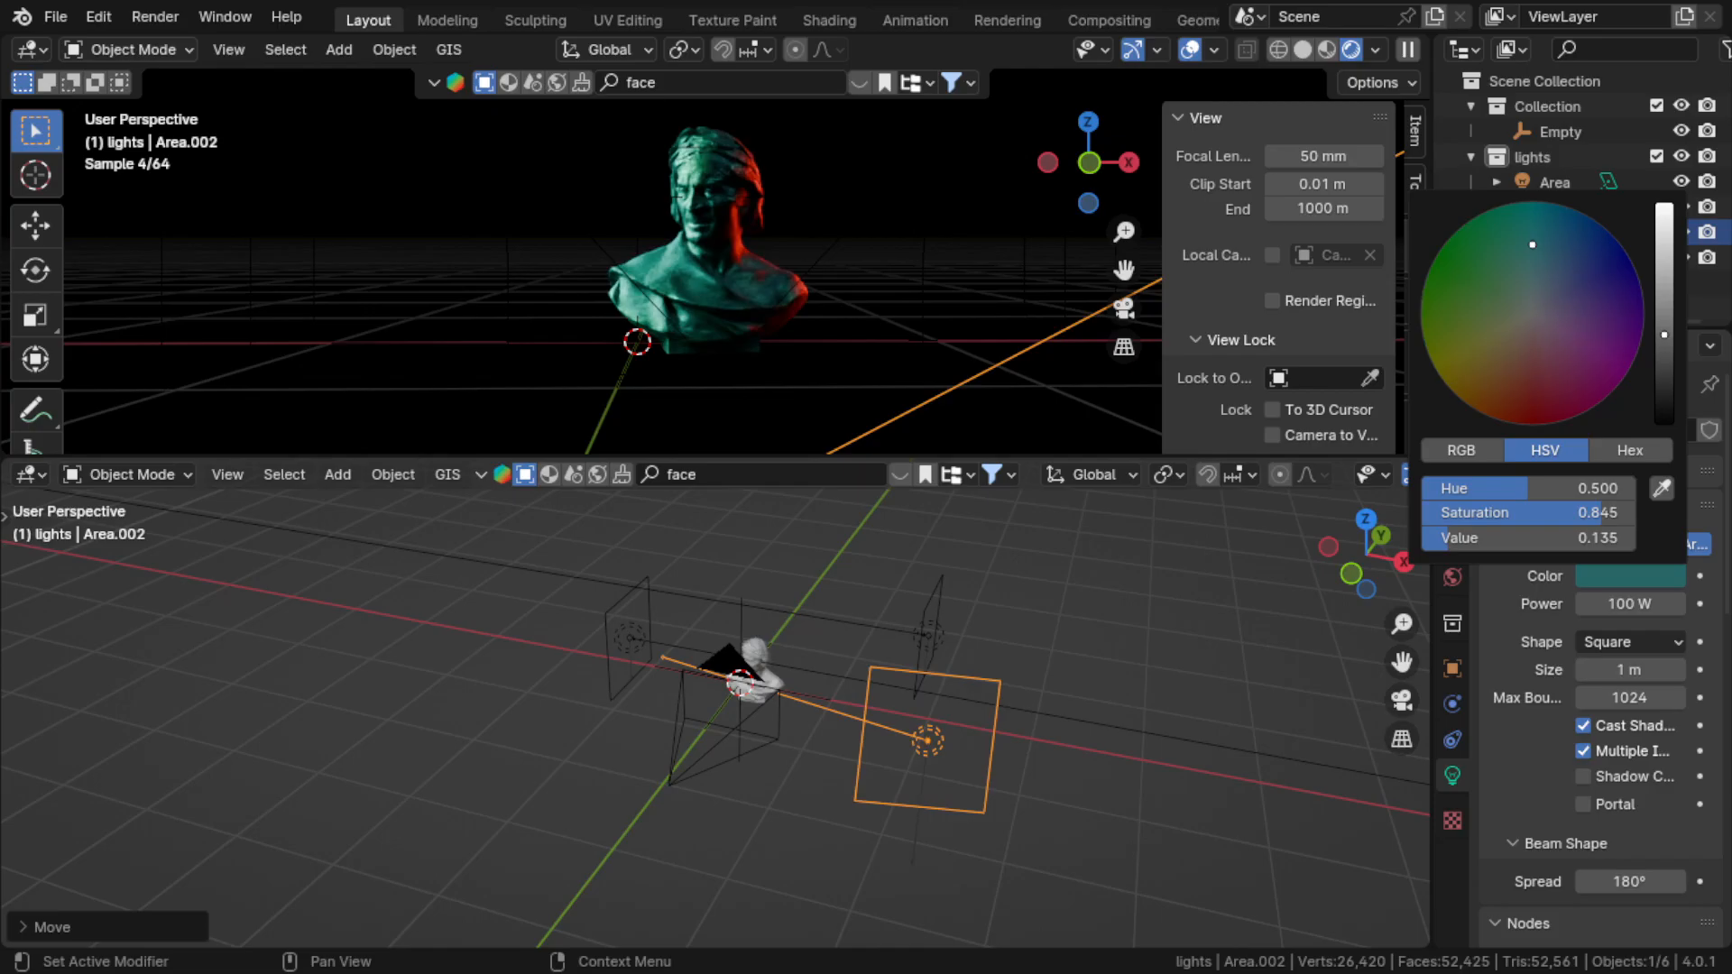
key(g)
click(669, 555)
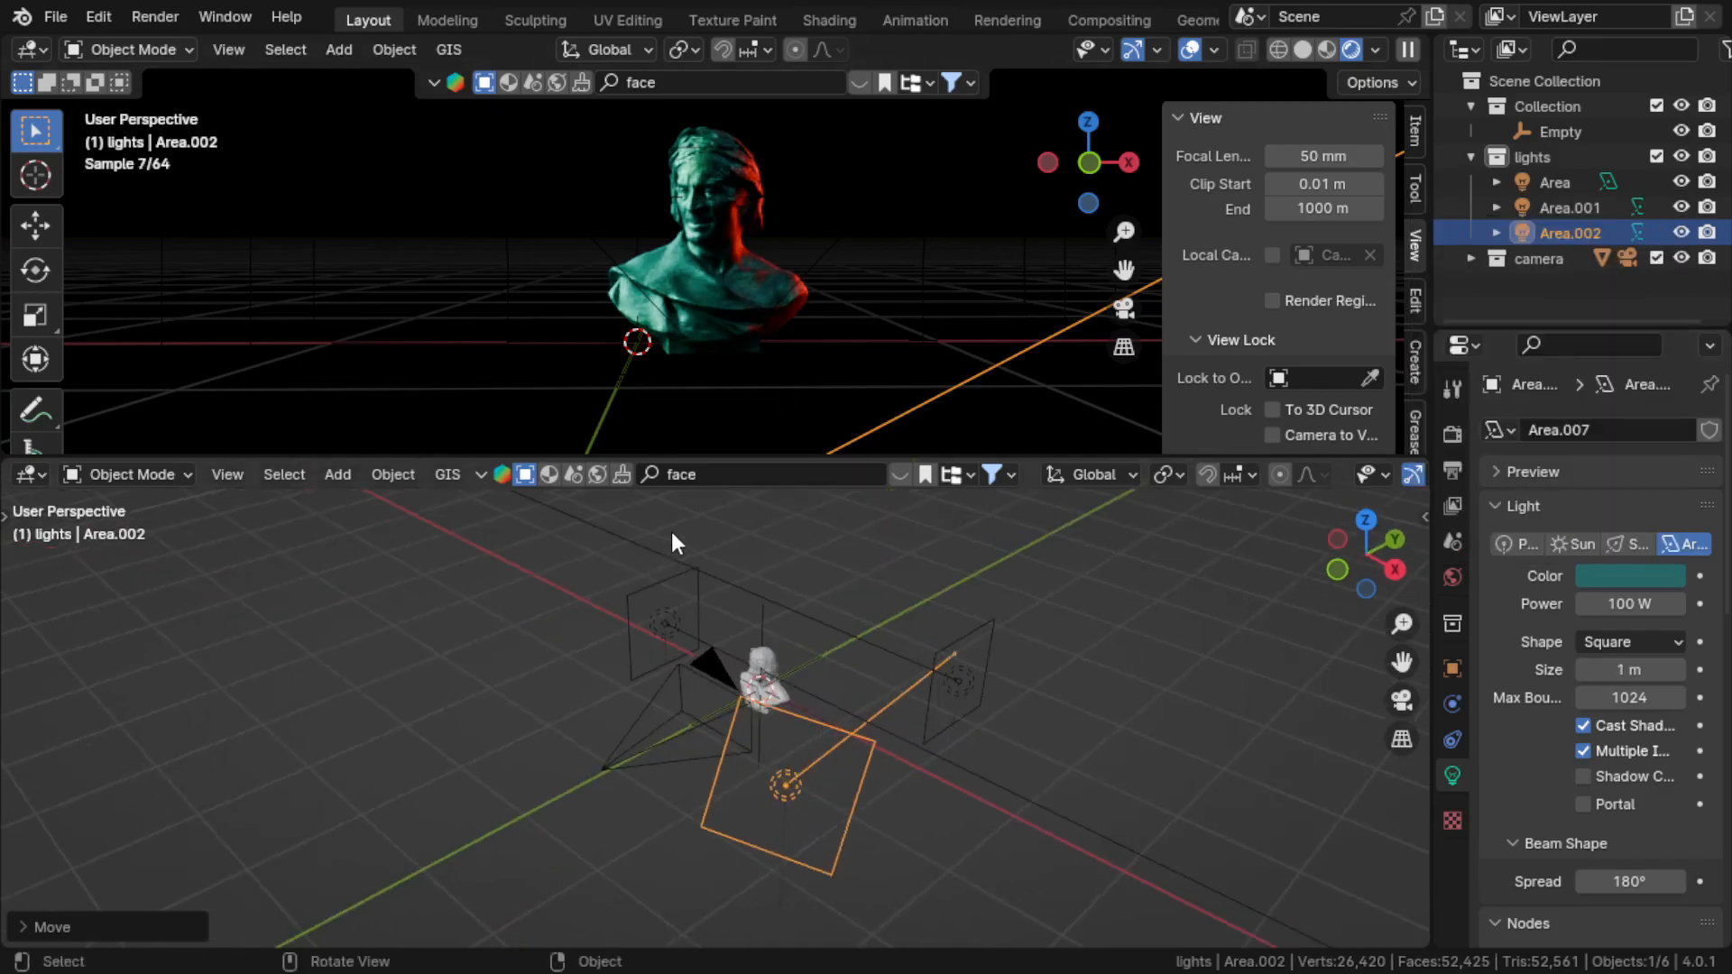
Render the image and inspect the bust's lighting up close in the render result
click(146, 15)
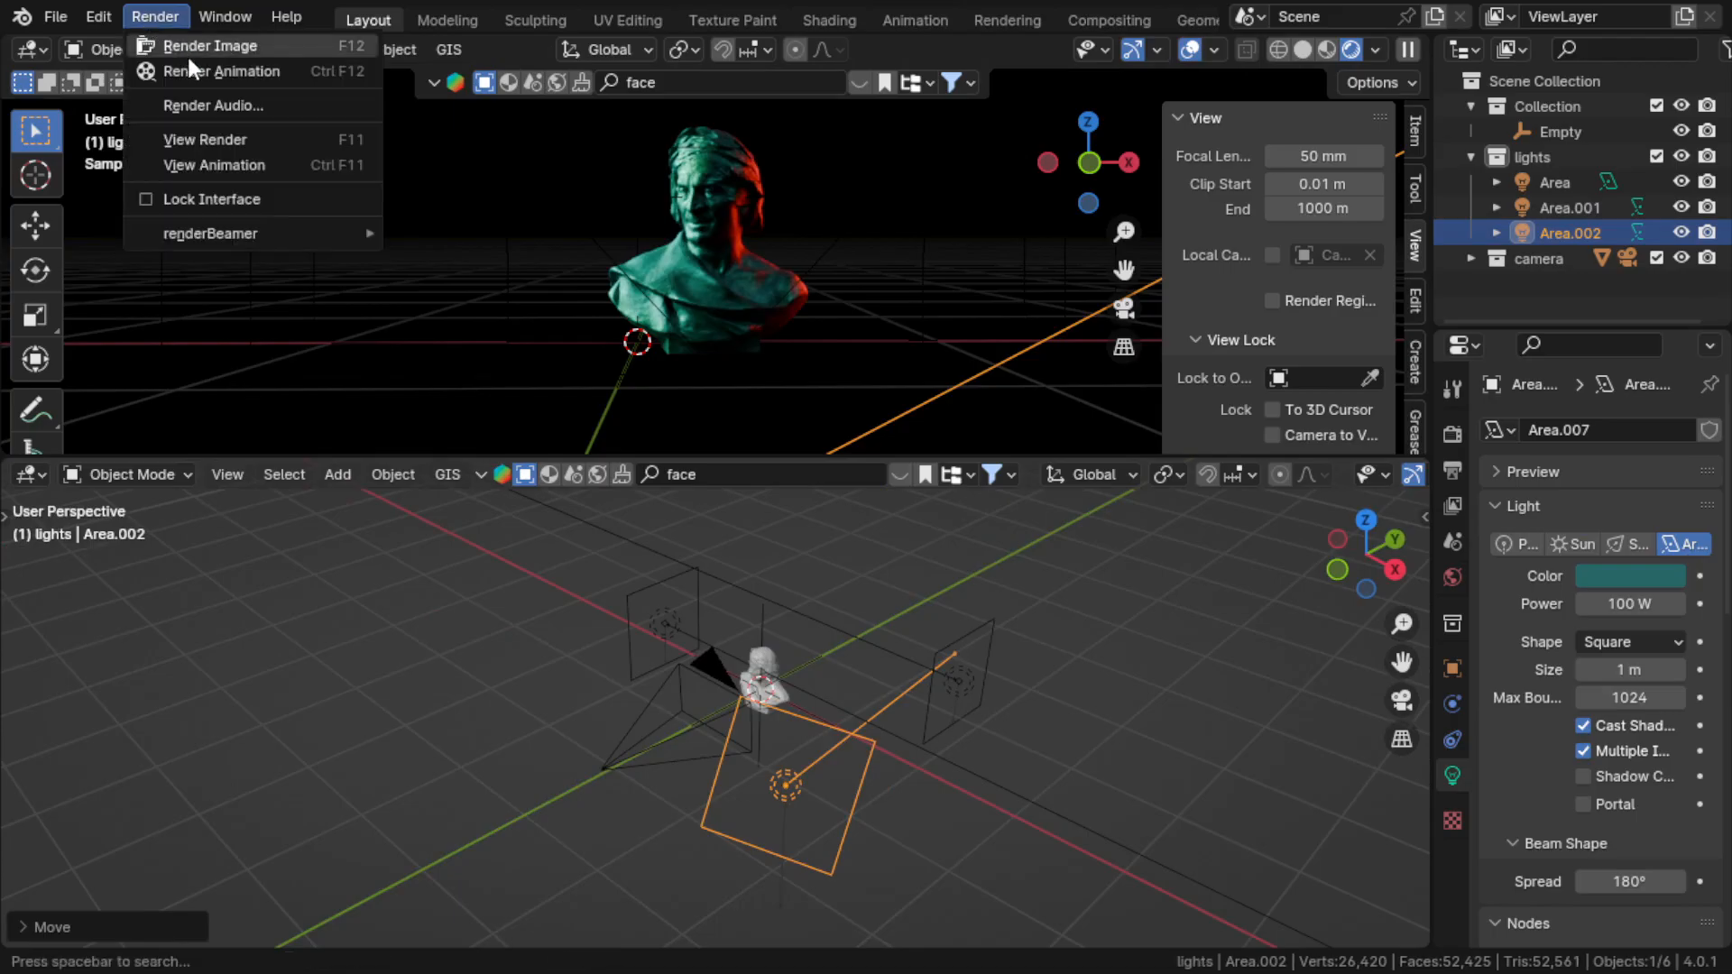
click(181, 46)
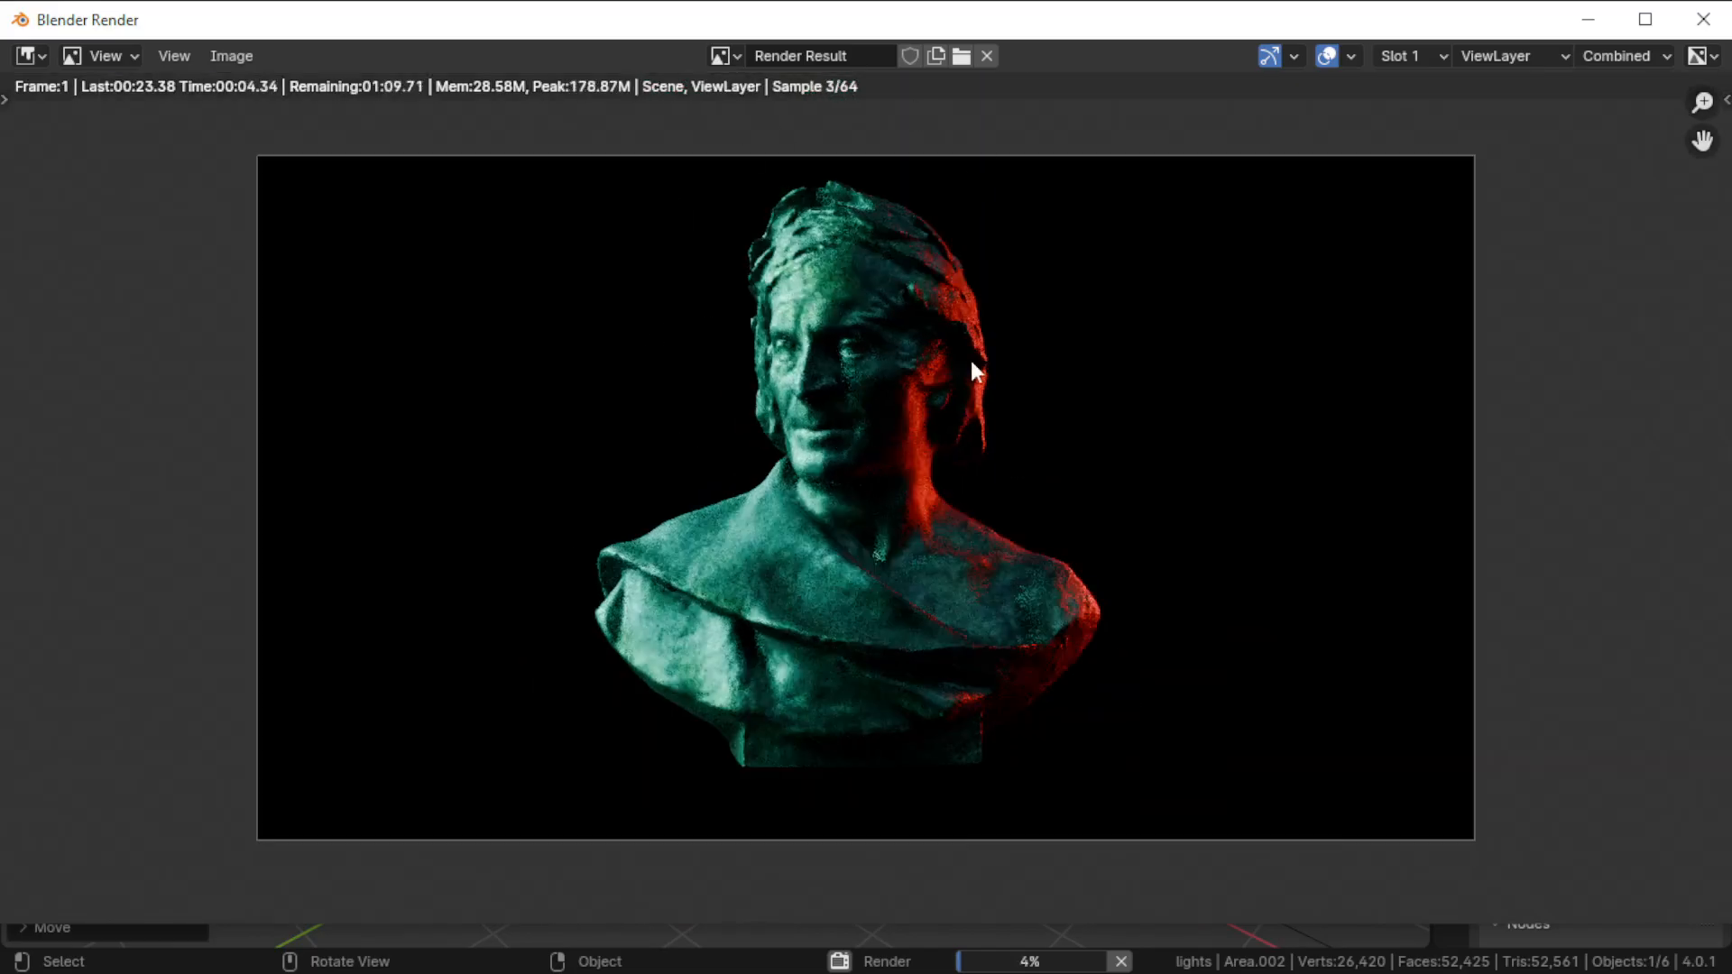
scroll(804, 348, down, 2)
scroll(804, 348, up, 3)
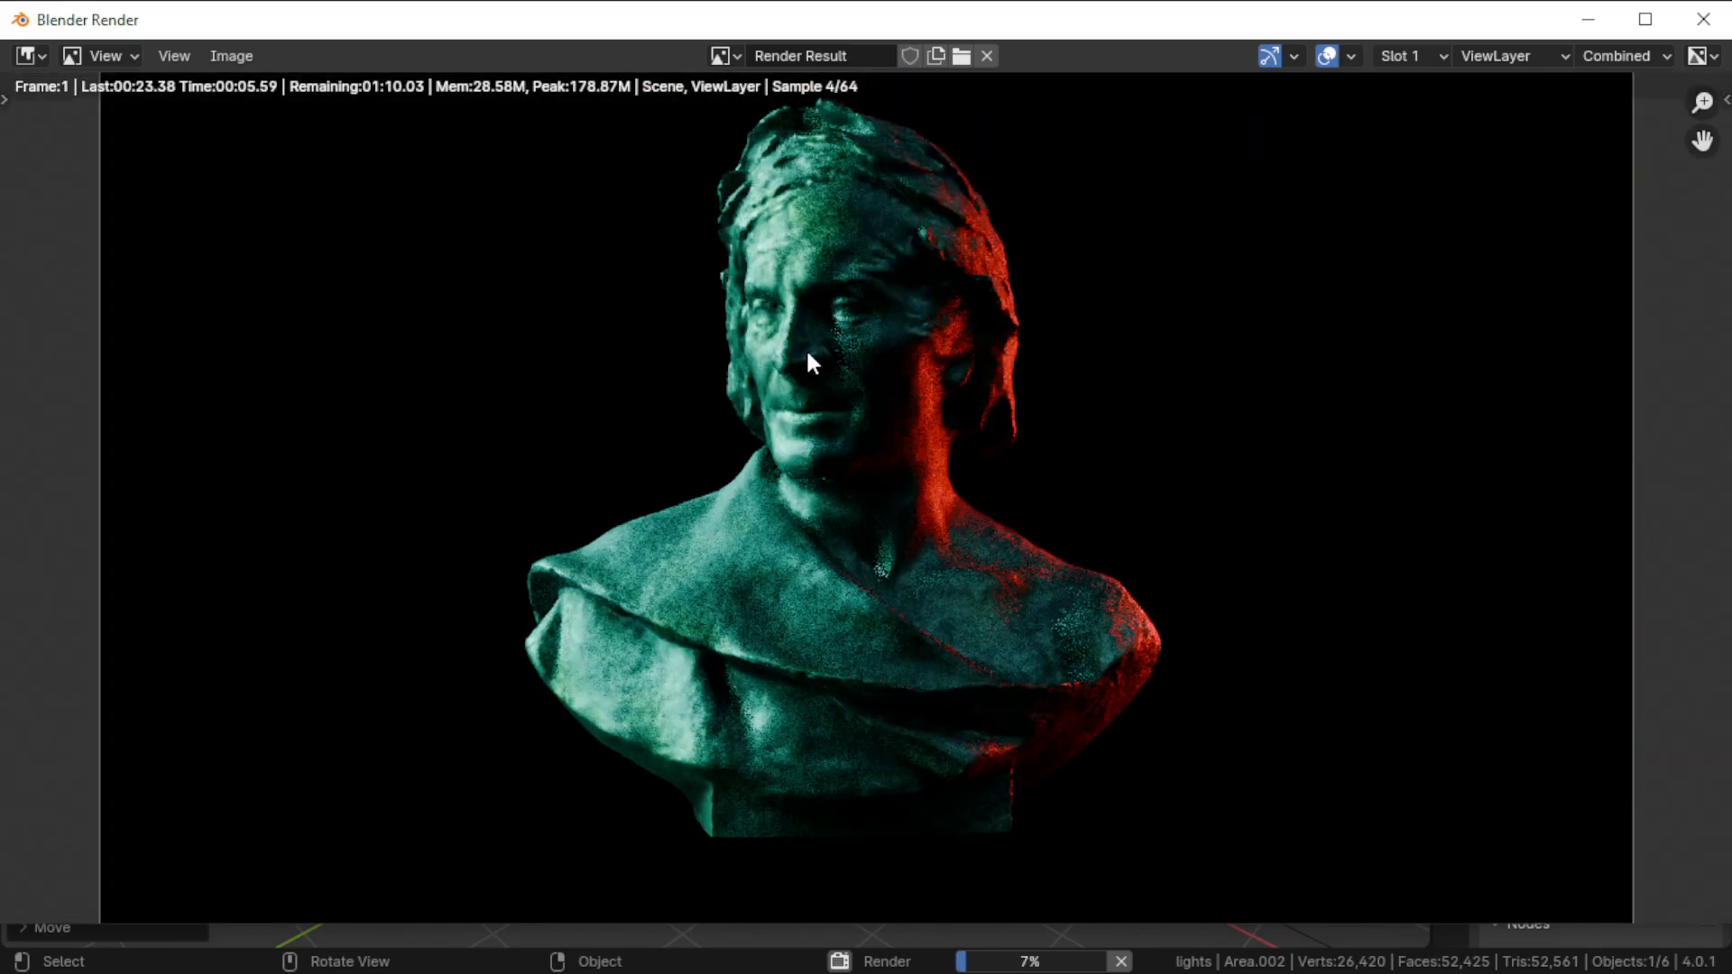